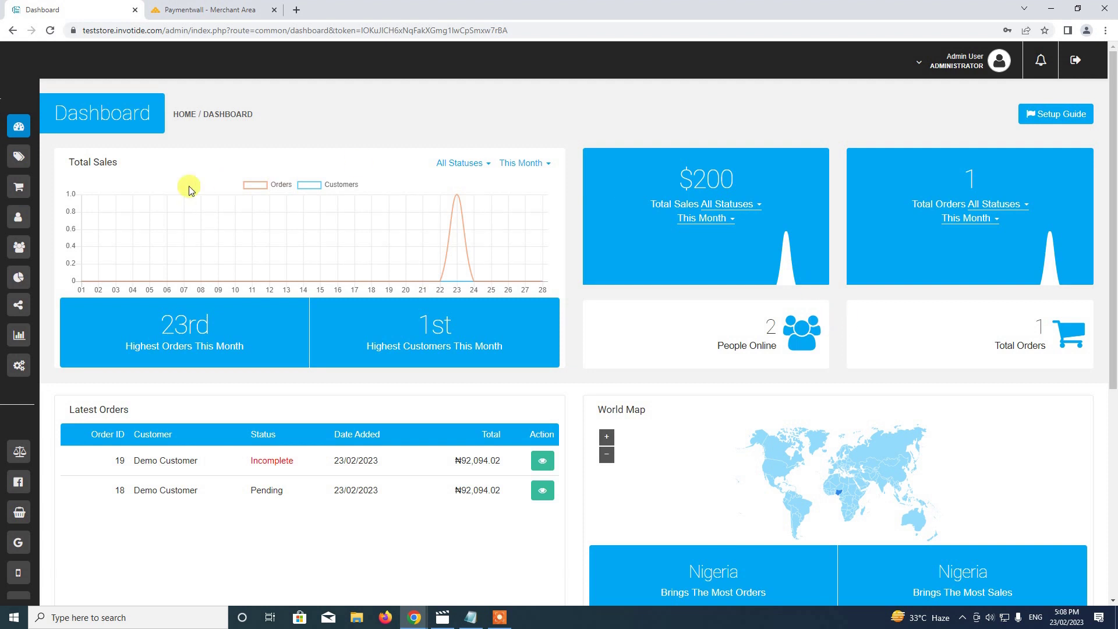
Open the store's Settings from the expanded admin sidebar and scroll down to the Payments options.
mouse_move(21, 129)
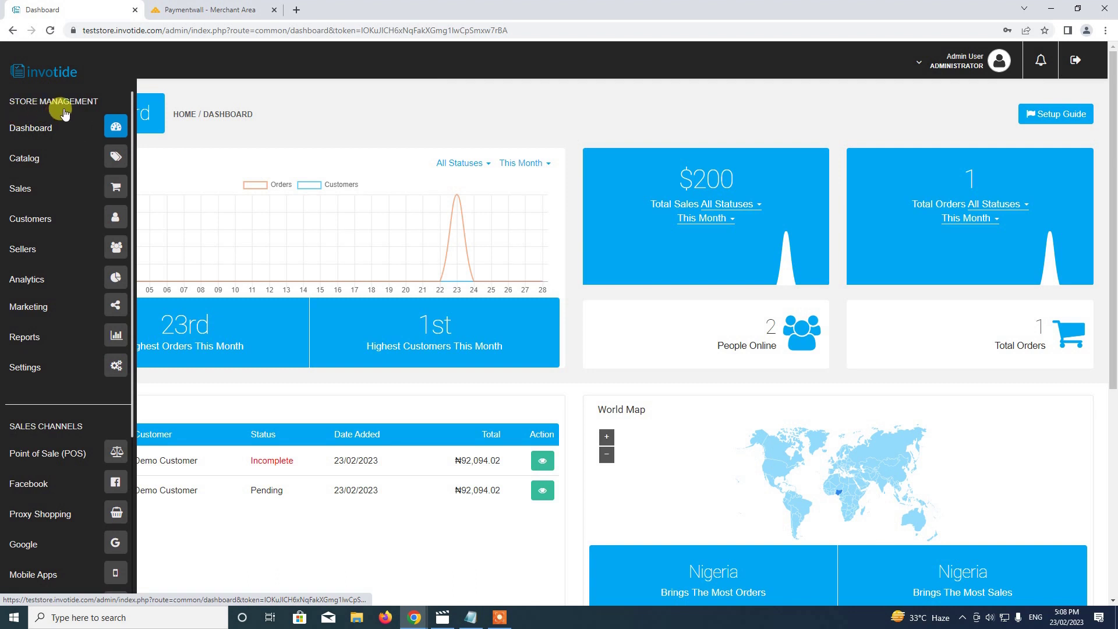
click(116, 367)
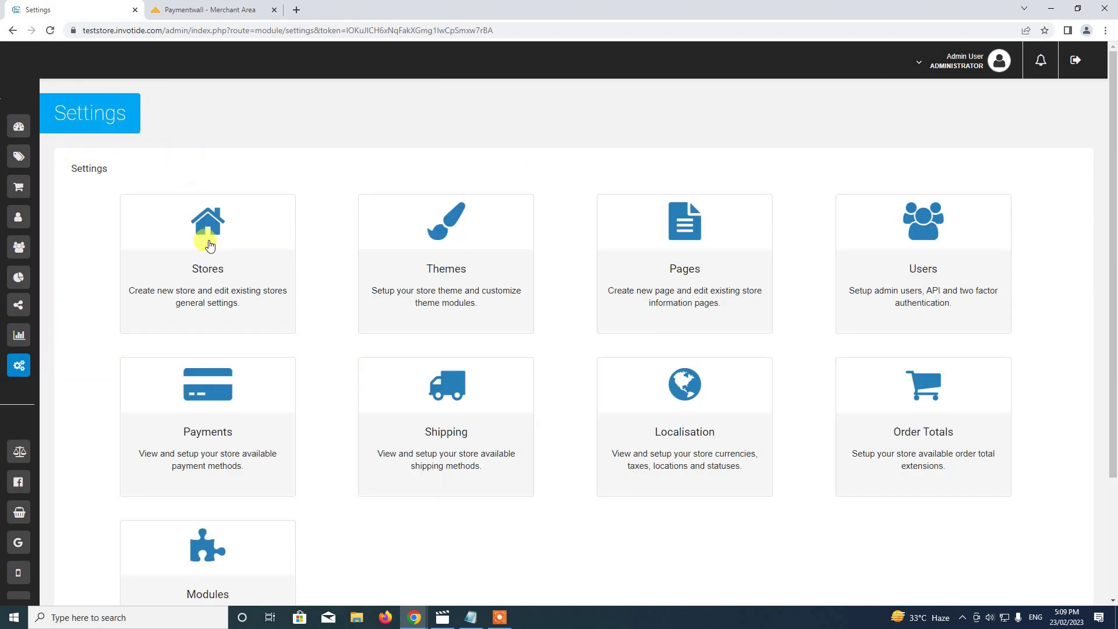
scroll(248, 320, down, 1)
Open Payments, pick Europe as the continent, and scroll to the PaymentWall row.
click(207, 341)
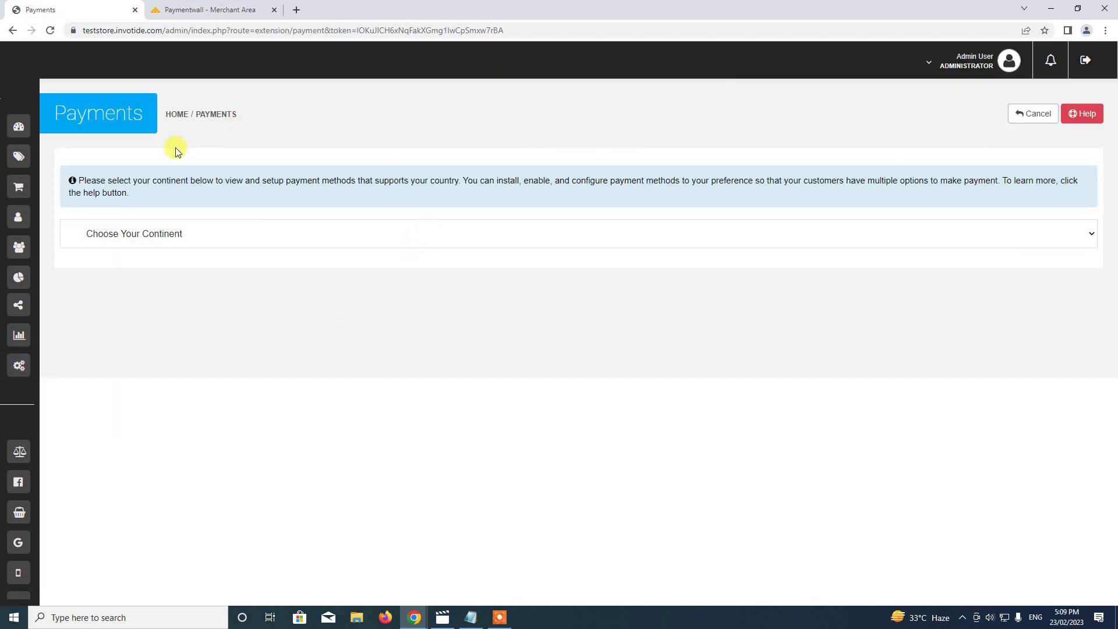
click(188, 233)
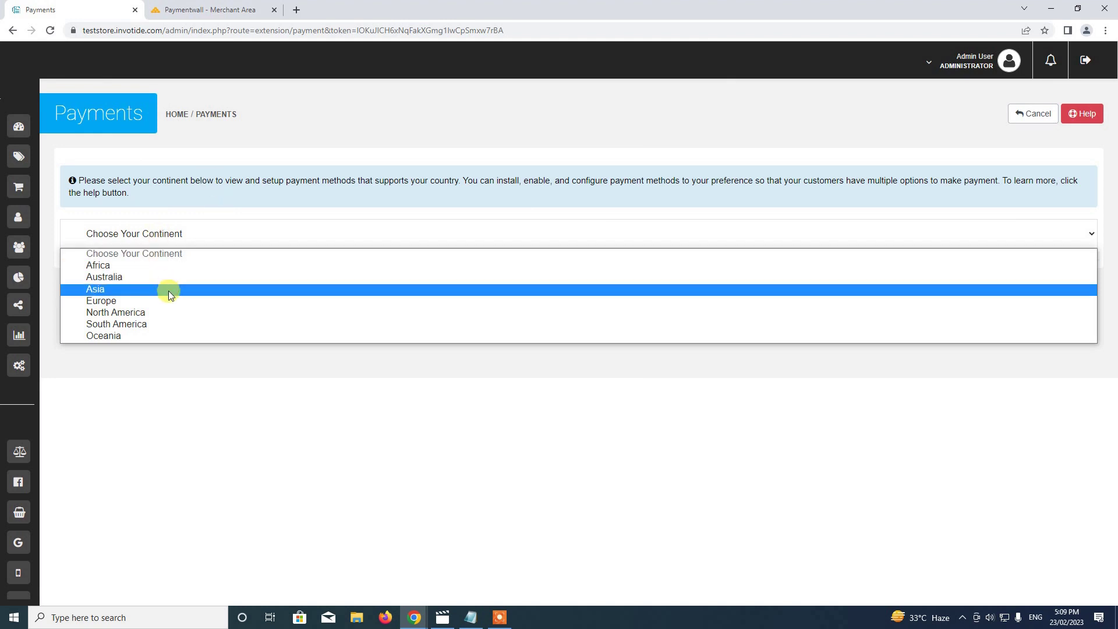
click(125, 302)
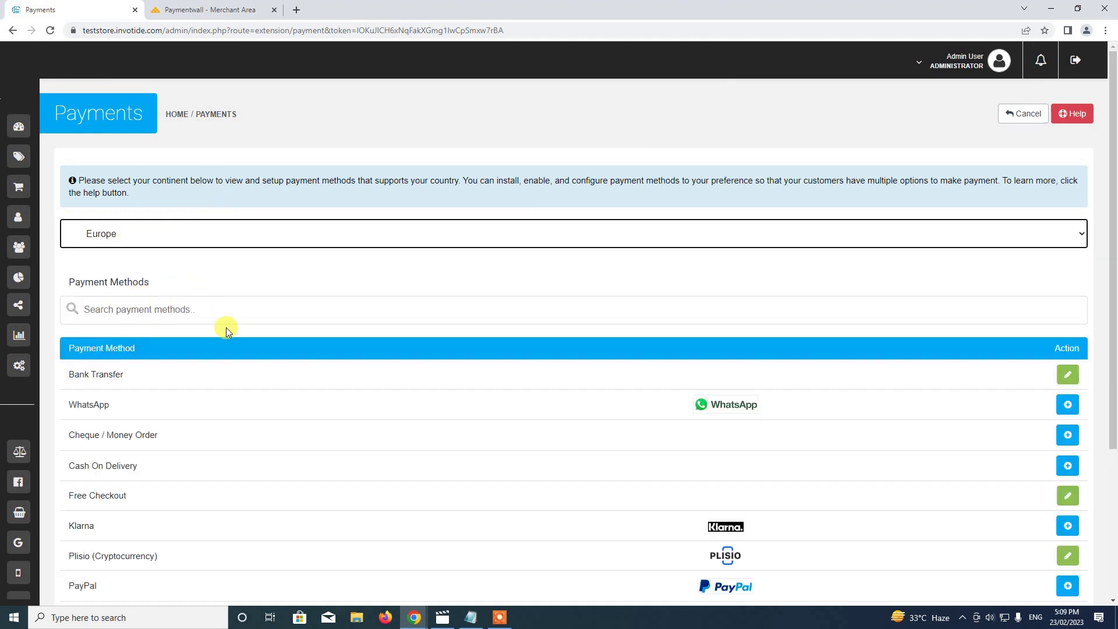
scroll(226, 329, down, 3)
scroll(226, 331, up, 1)
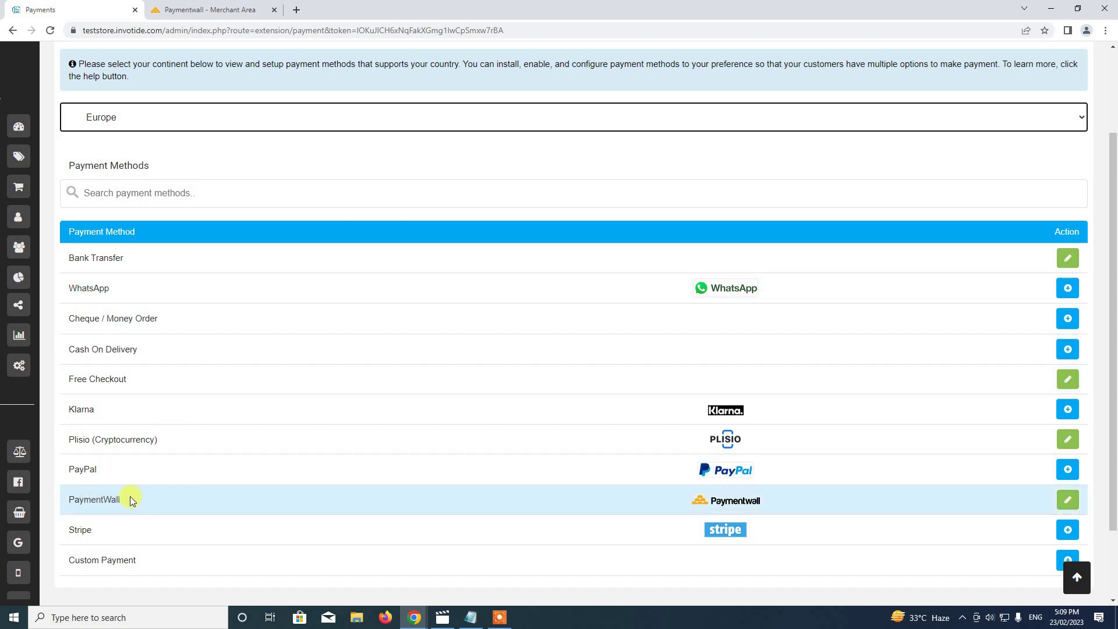
scroll(807, 507, down, 1)
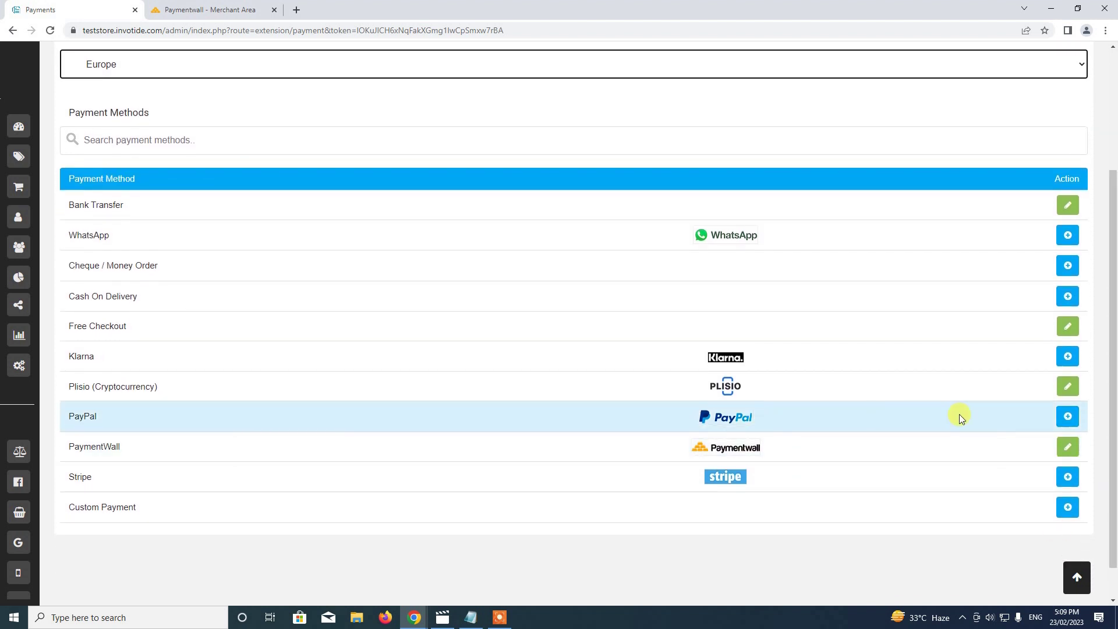
Edit PaymentWall to see its Project Key, Secret Key and Widget Code fields, then go to the Paymentwall merchant area.
click(1061, 448)
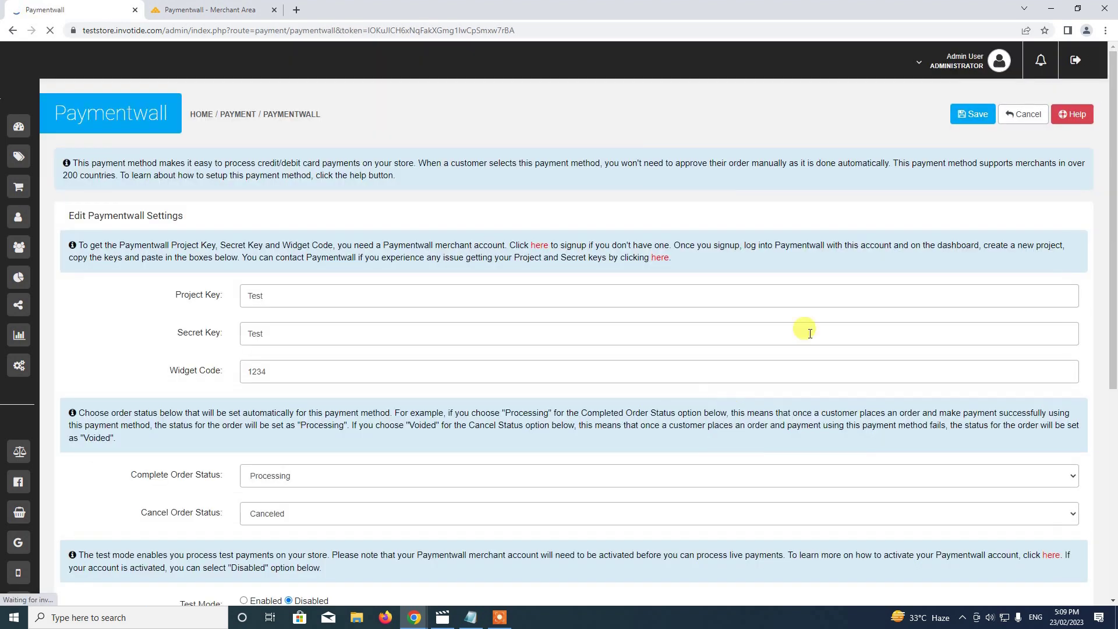
scroll(1114, 96, down, 1)
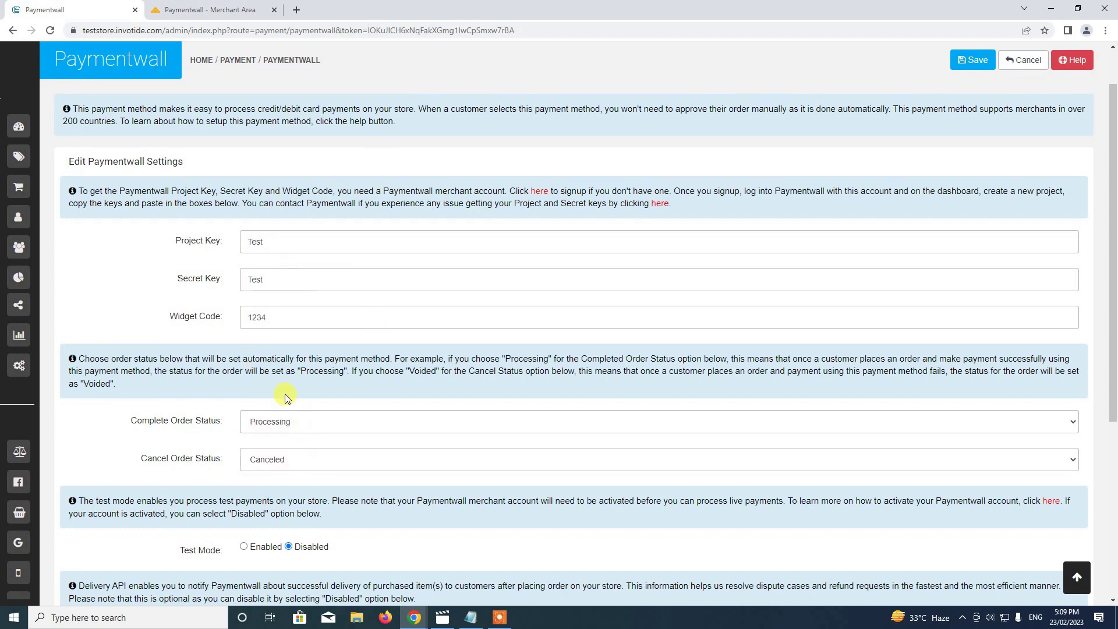
drag(1114, 255, 1114, 242)
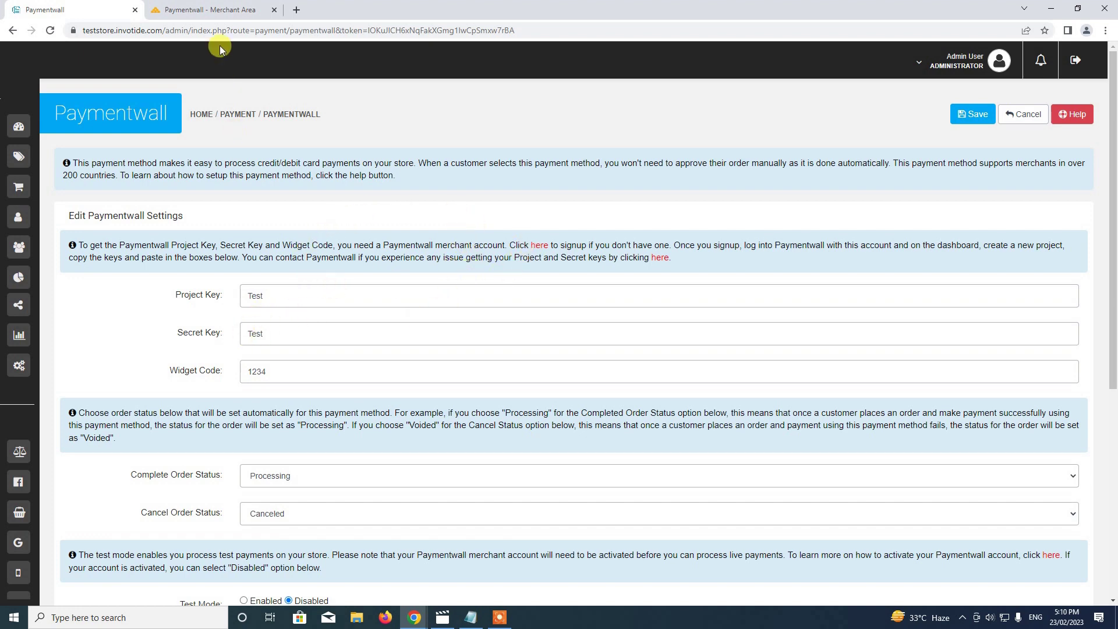
click(209, 10)
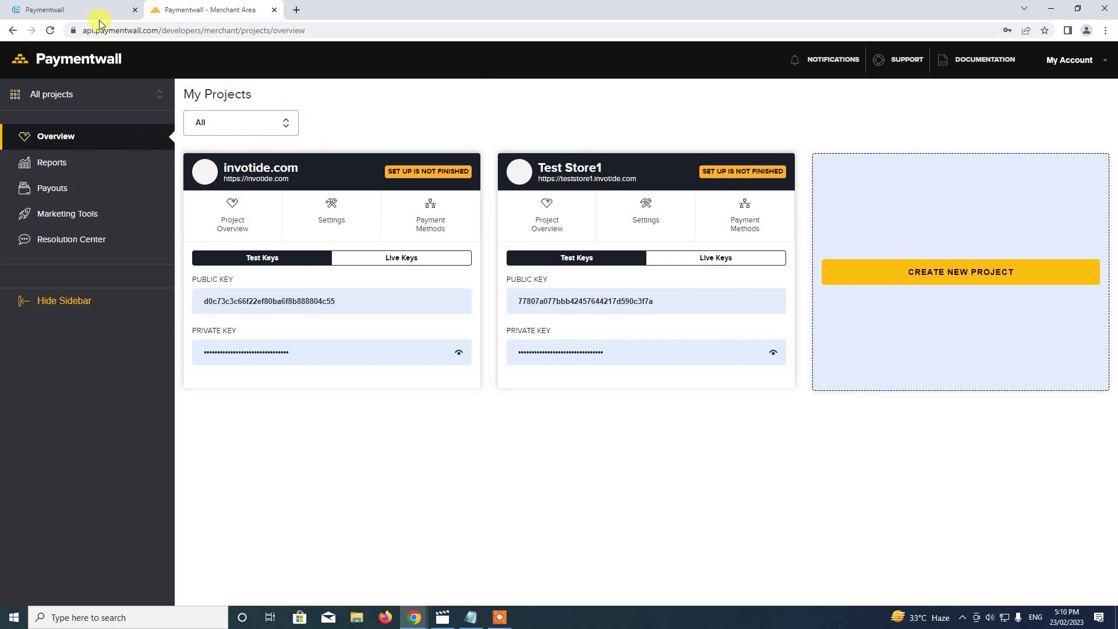
click(70, 10)
click(242, 9)
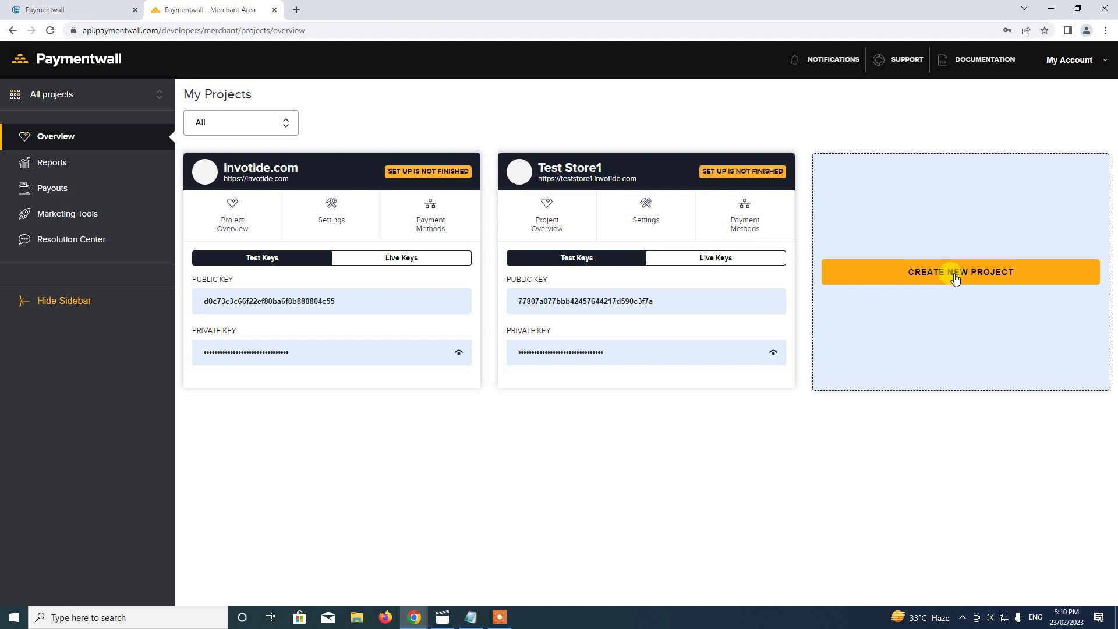
Create a new Paymentwall project with industry E-Commerce and continue to the TestShop2 project details.
click(922, 283)
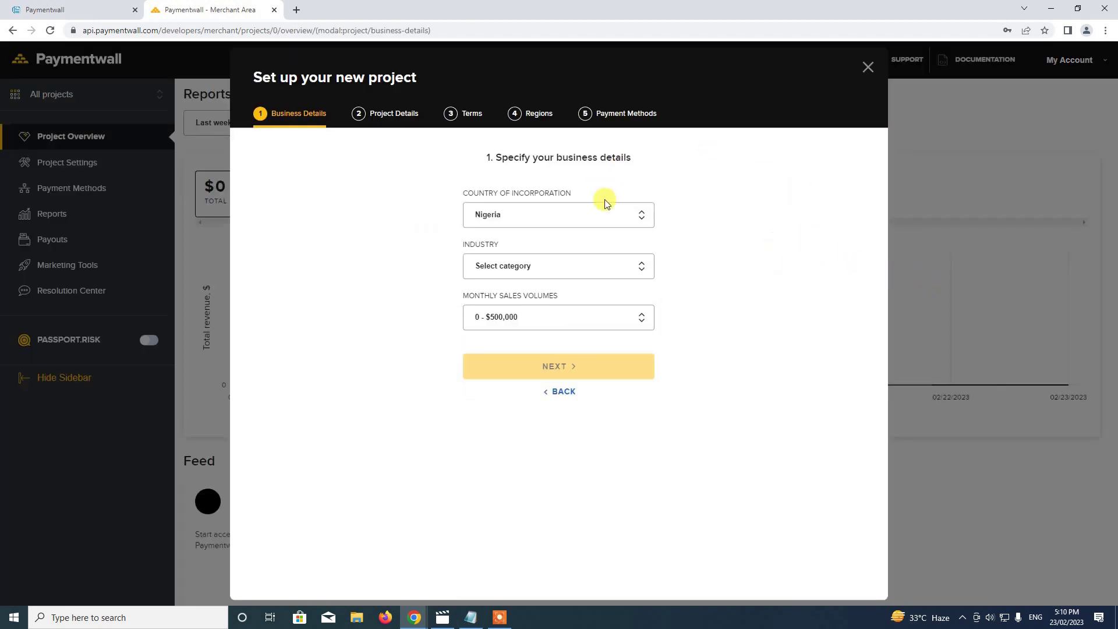
click(586, 269)
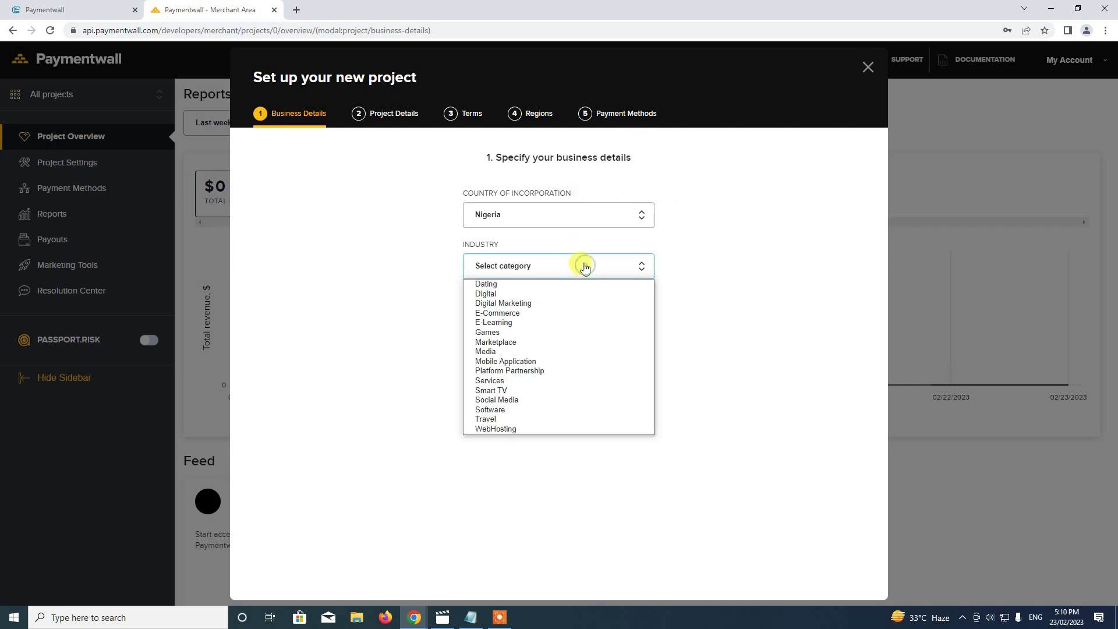
click(577, 312)
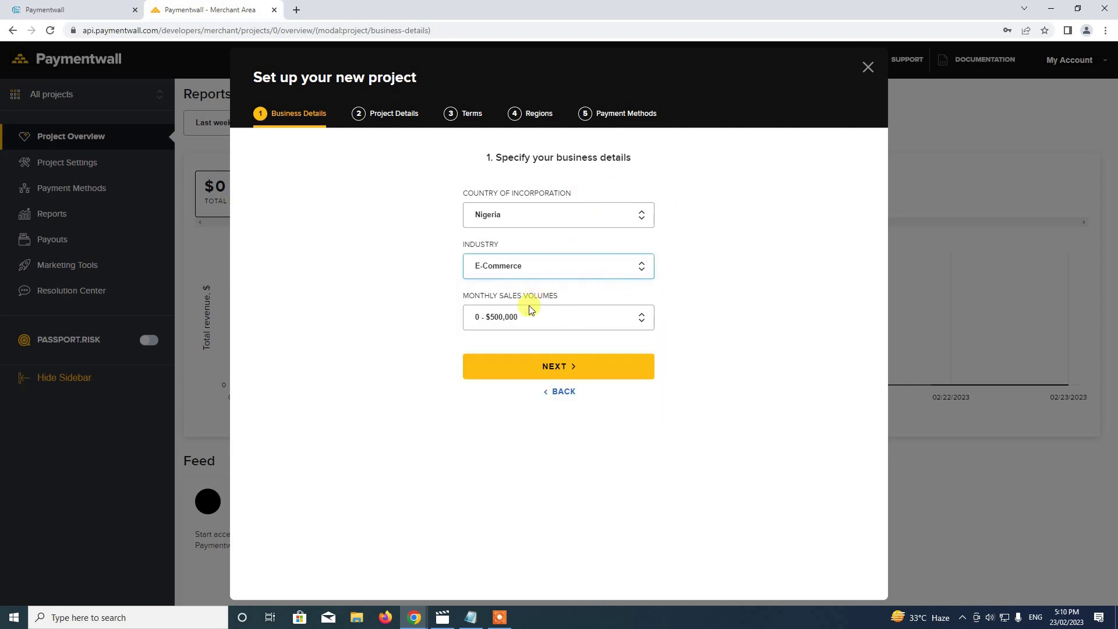
click(553, 368)
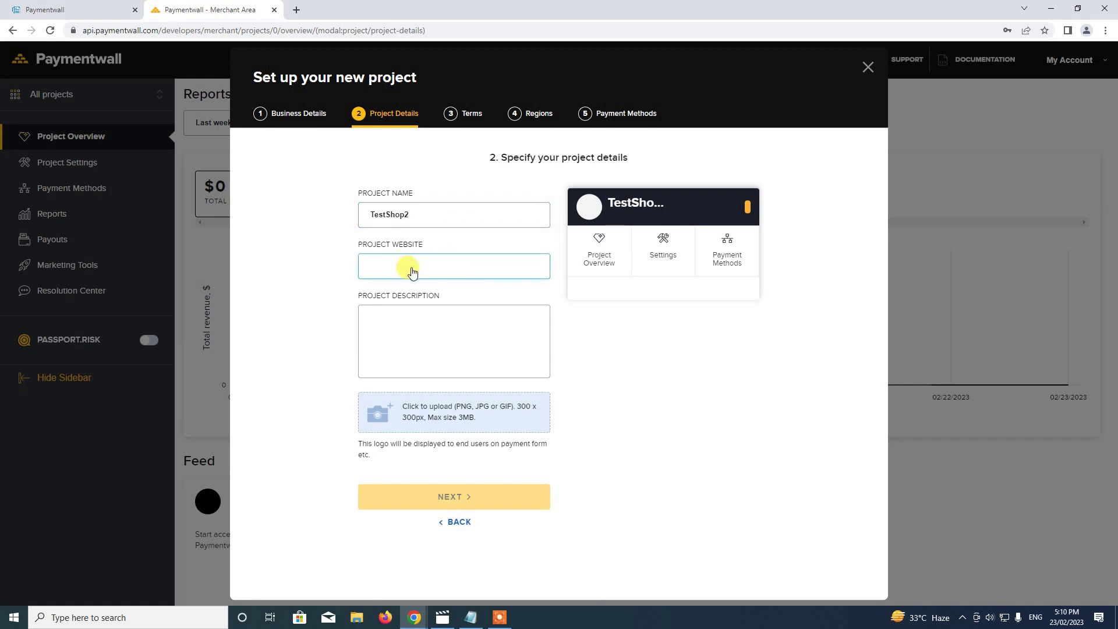
click(76, 10)
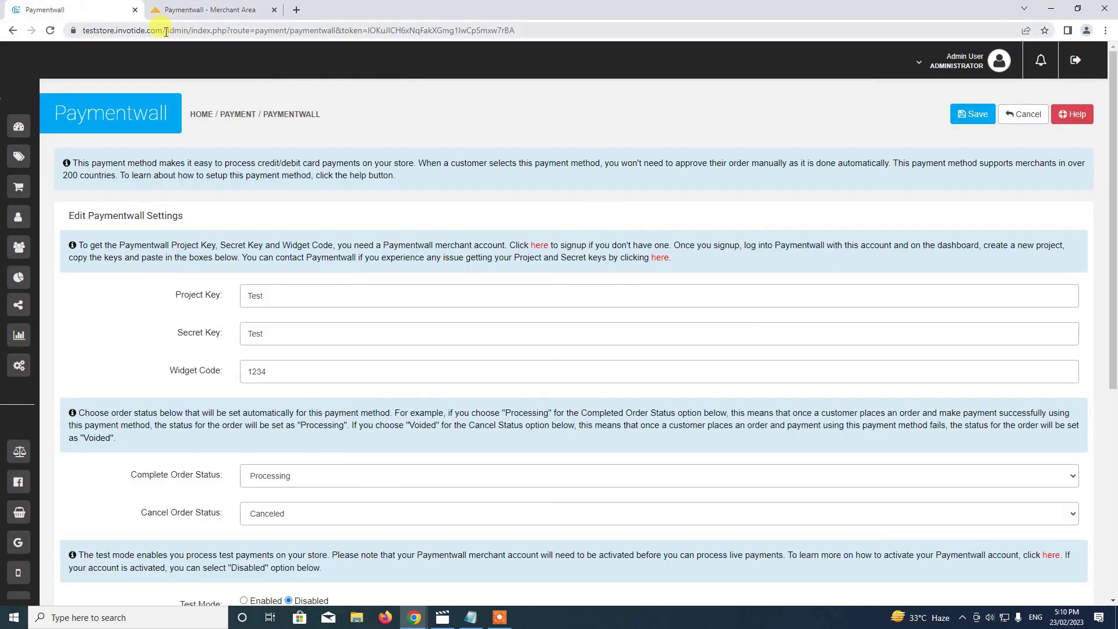
click(167, 31)
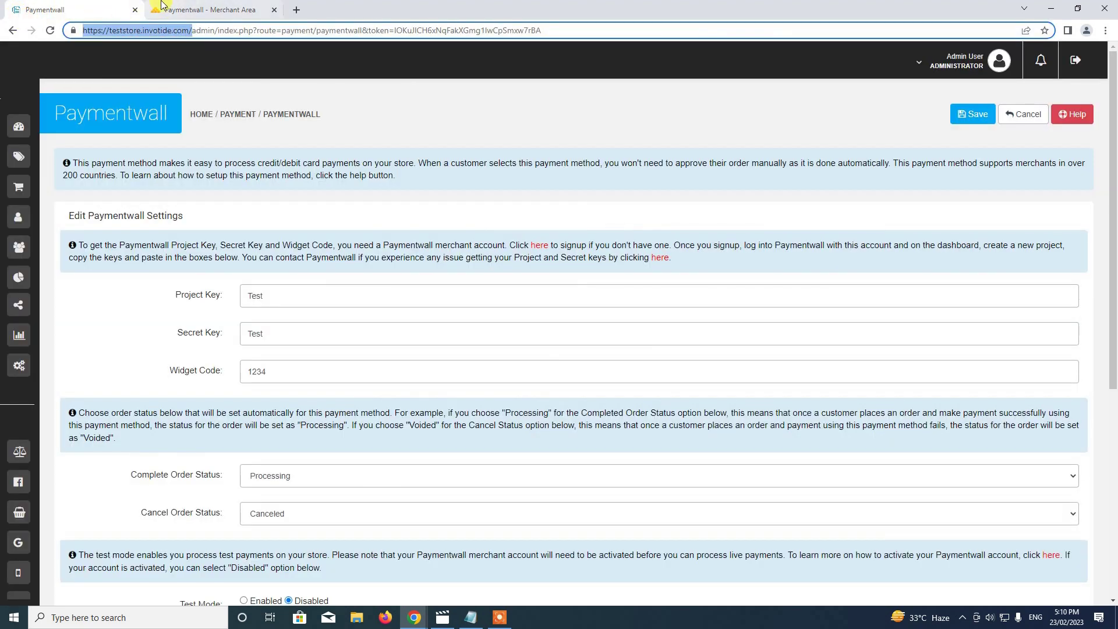
click(204, 9)
text(https://teststore.invotide.com/)
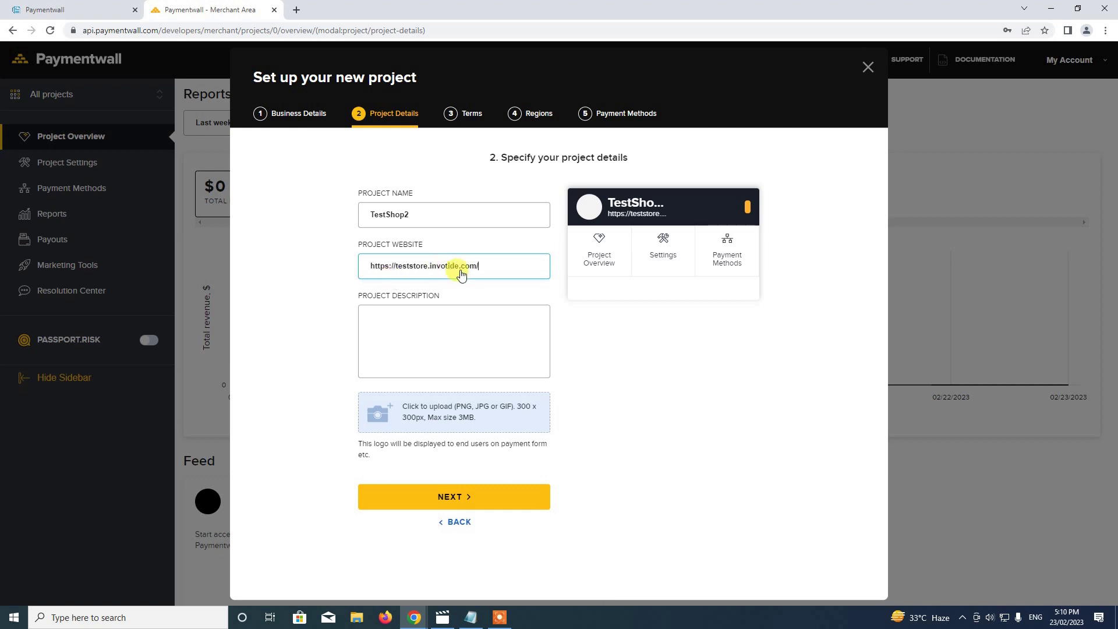
click(439, 338)
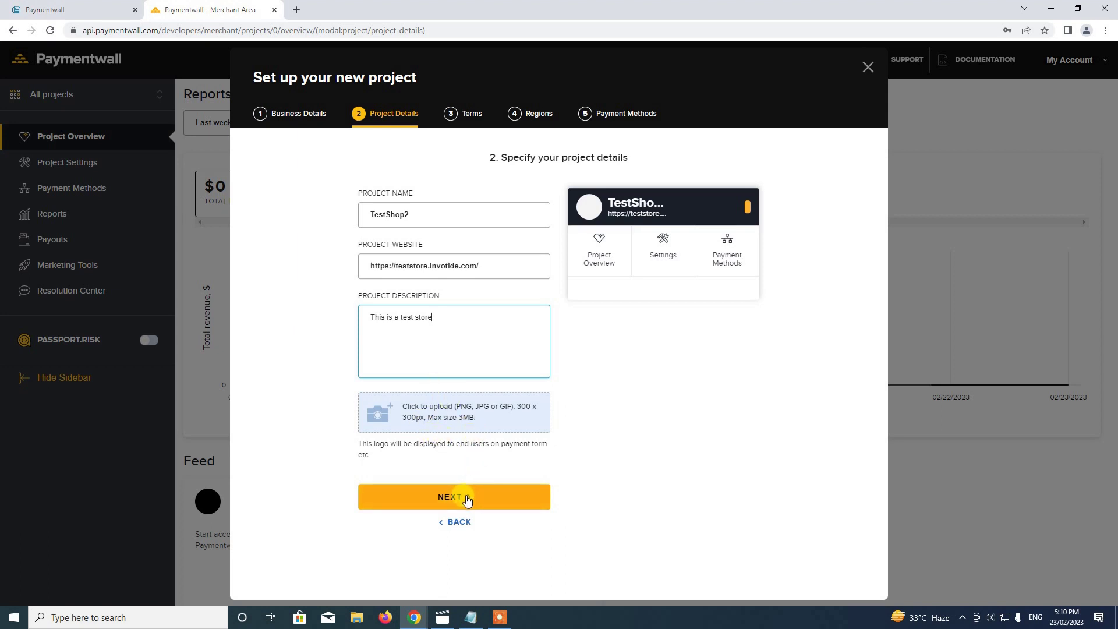
click(466, 499)
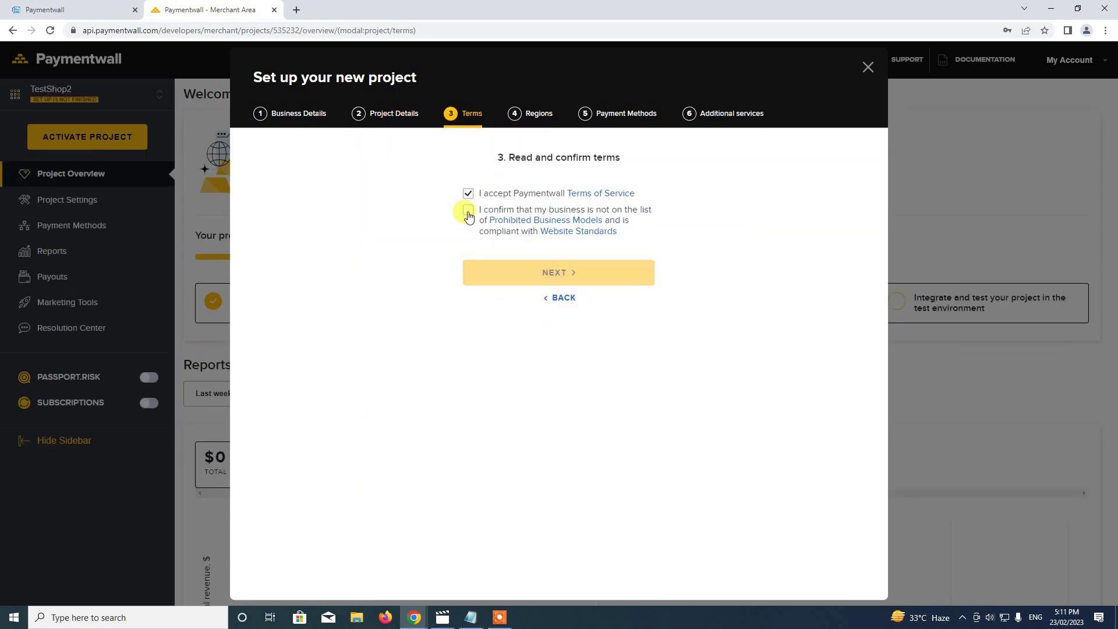
Accept both project terms and pass the Regions and Payment Methods wizard steps.
click(468, 211)
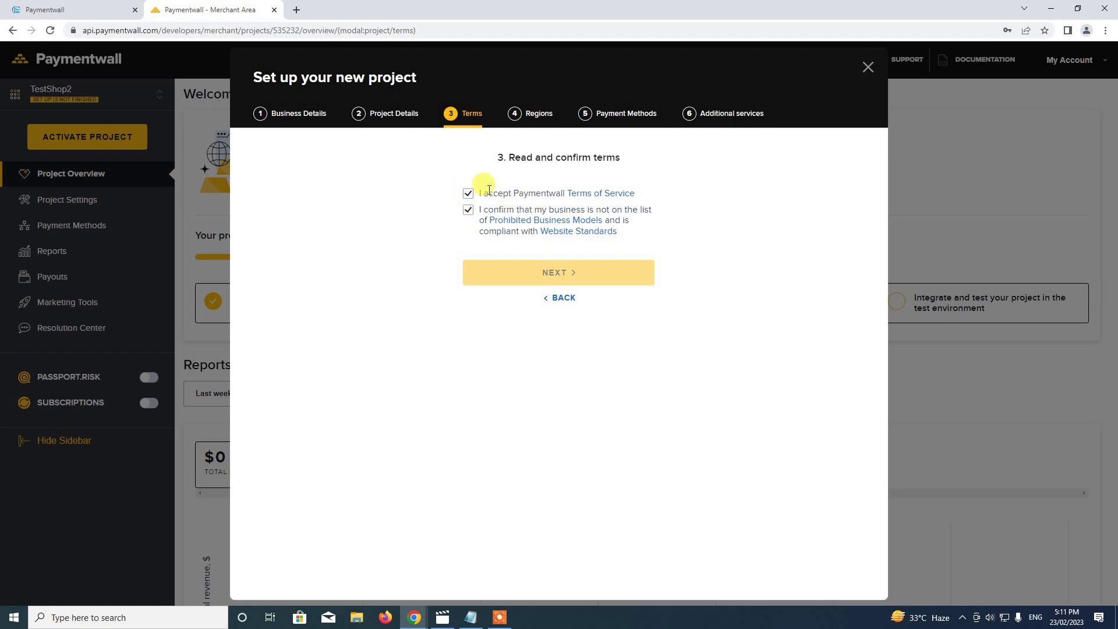
click(468, 194)
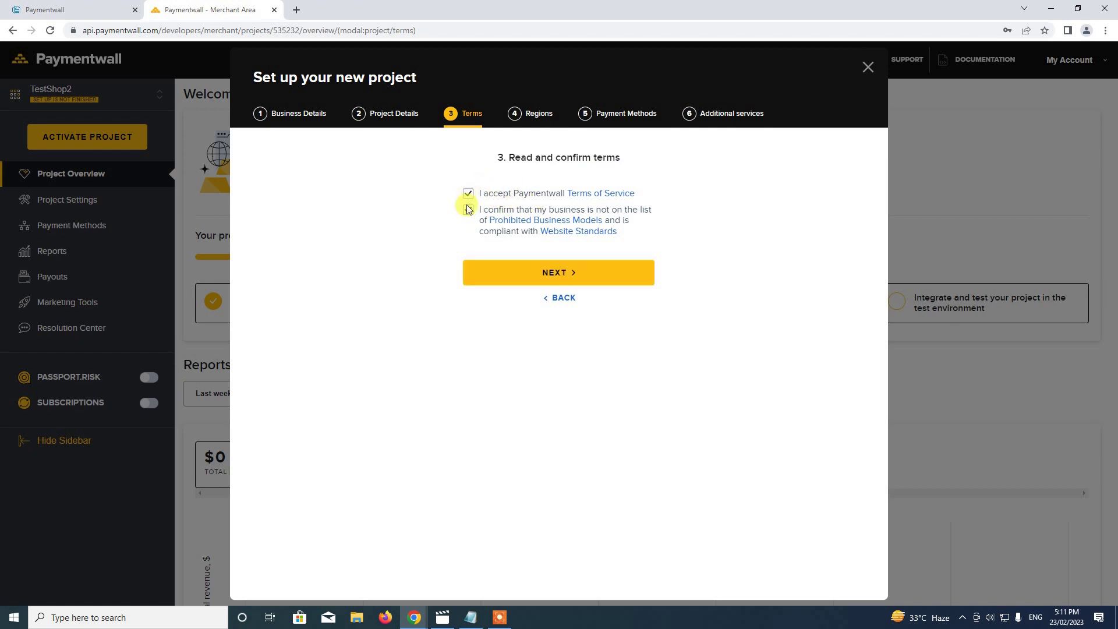
click(550, 272)
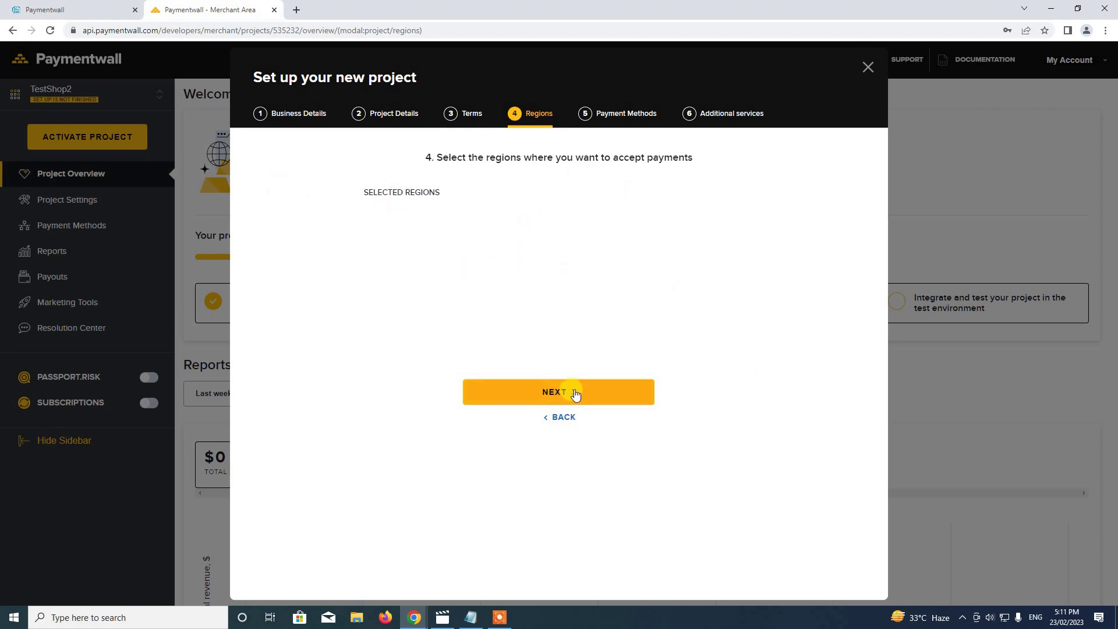
click(584, 389)
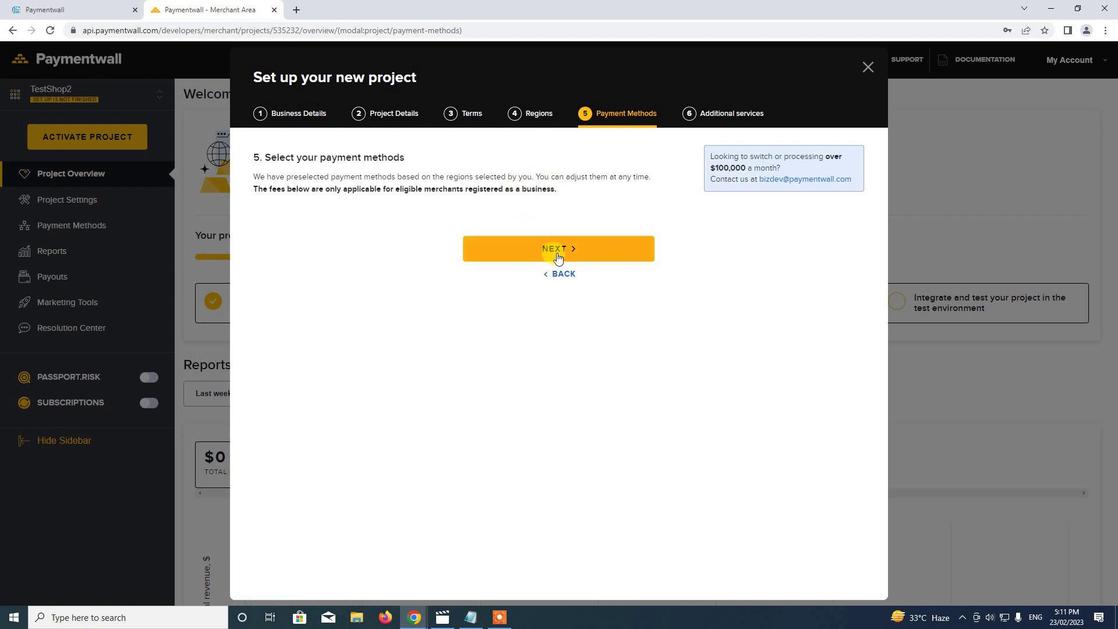
click(557, 256)
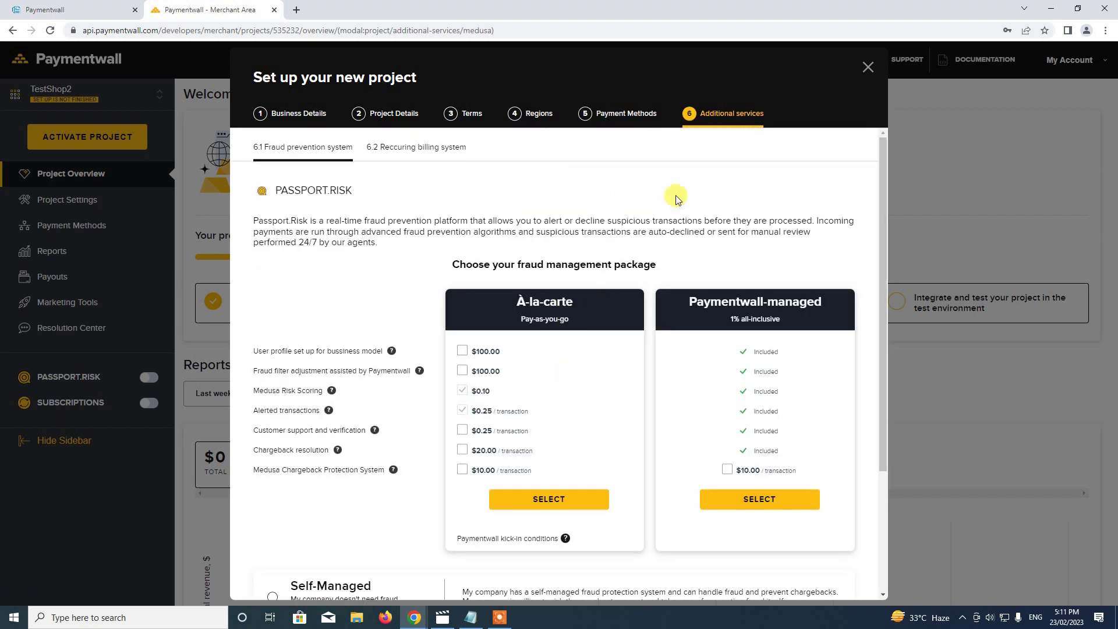
Choose Self-Managed fraud protection and continue to the 6.2 Recurring billing packages.
scroll(886, 369, down, 3)
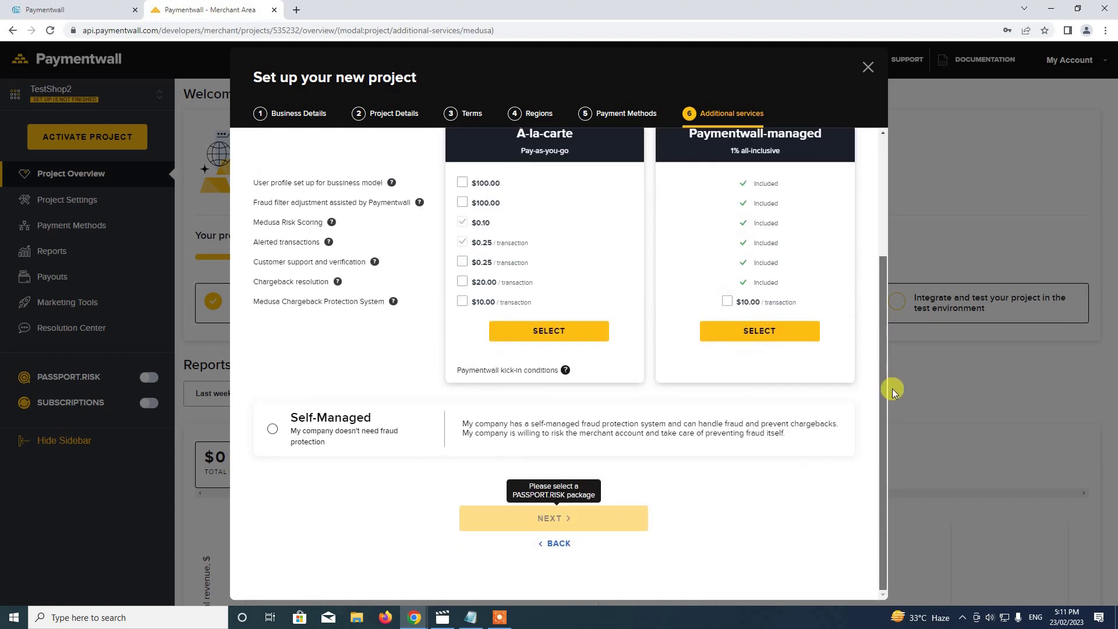
scroll(520, 462, up, 3)
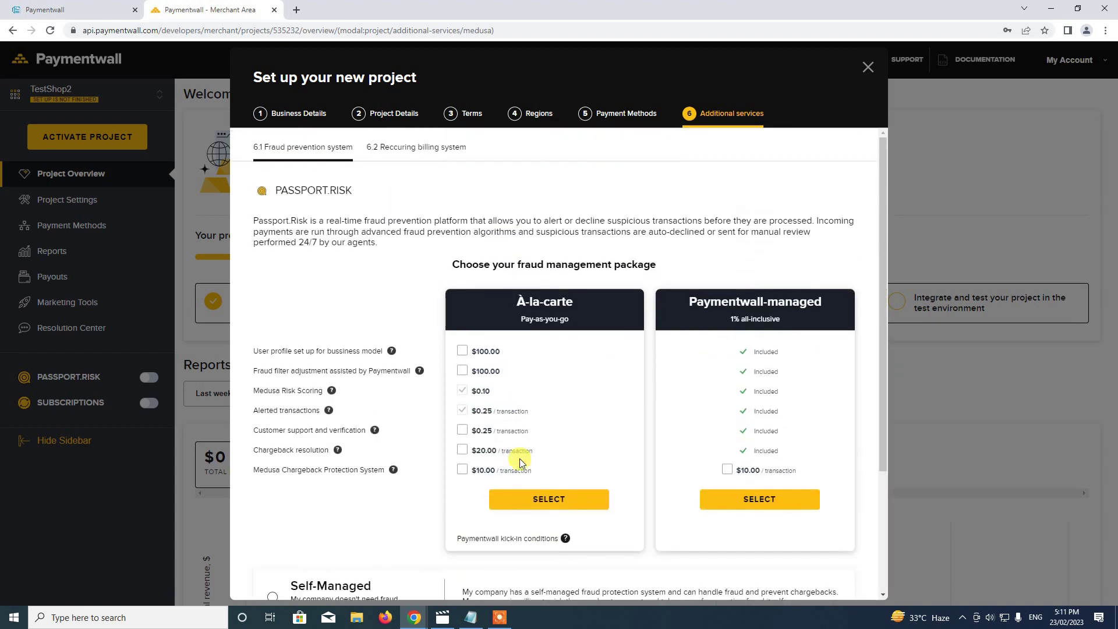
scroll(401, 273, down, 3)
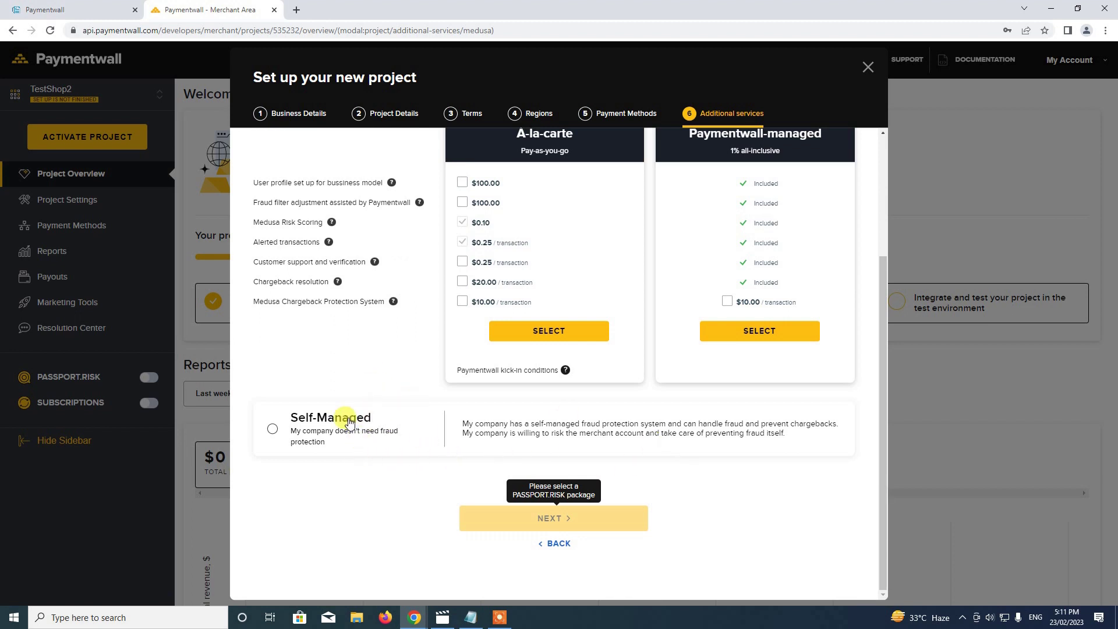
click(270, 434)
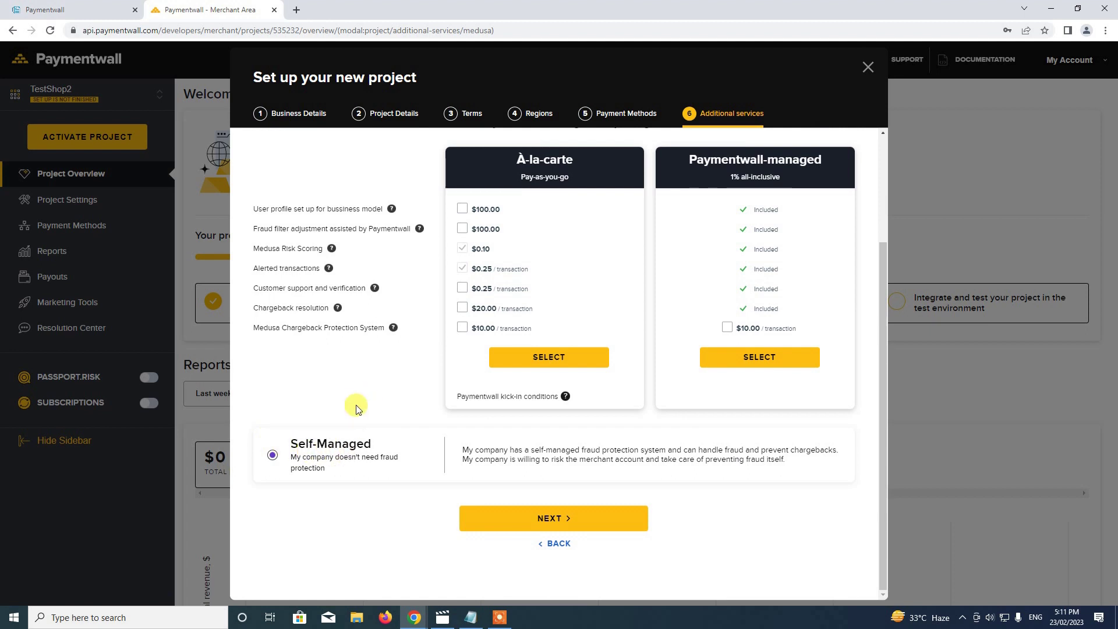
click(594, 519)
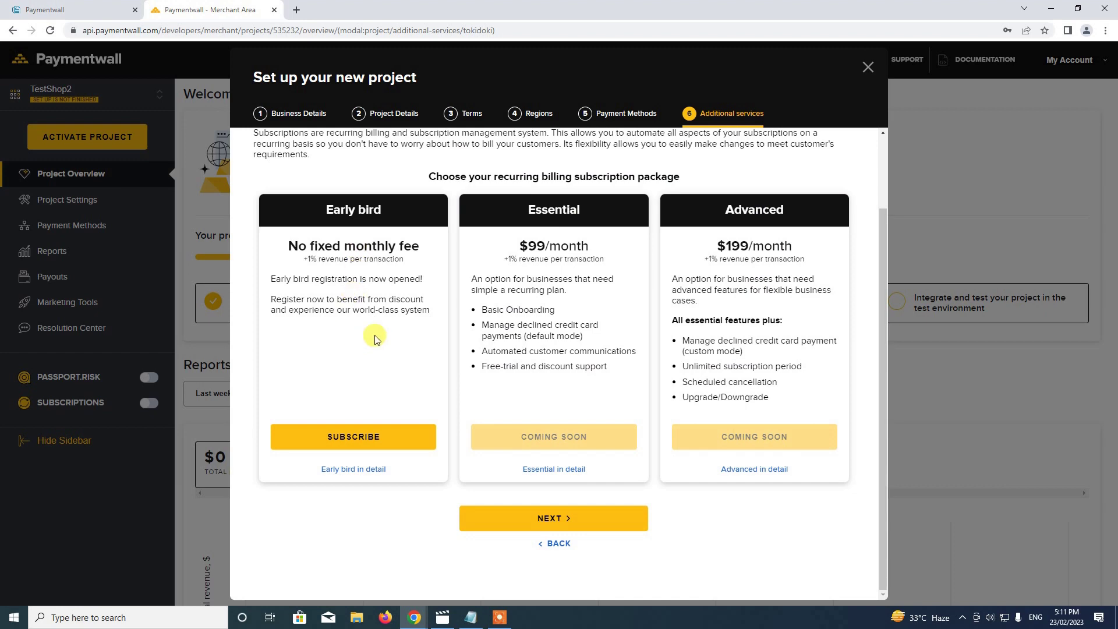
scroll(375, 339, up, 2)
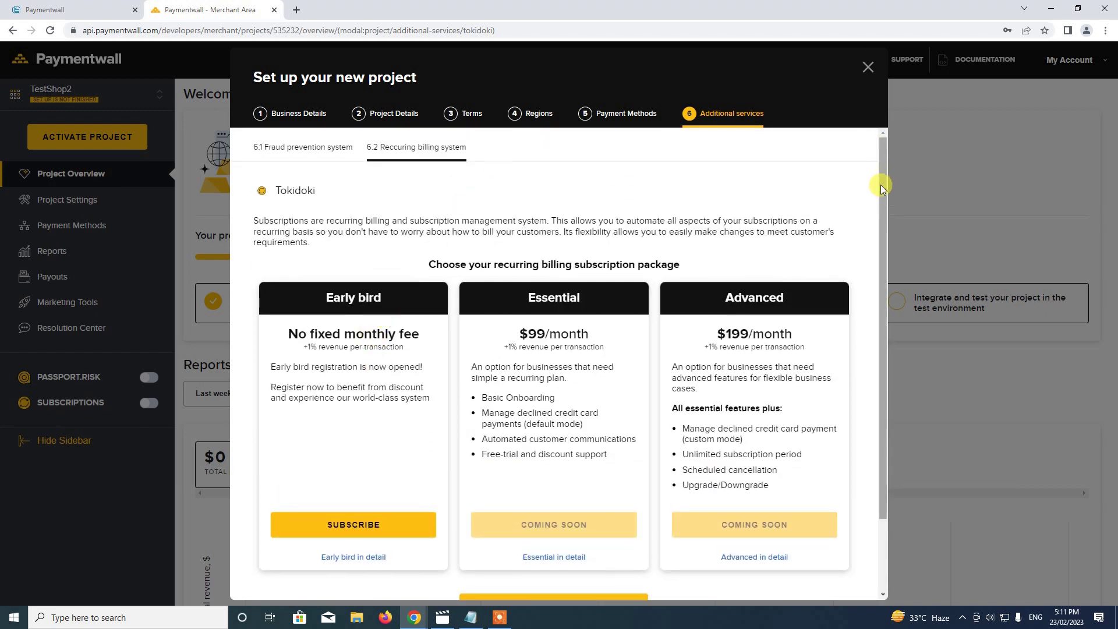
scroll(881, 182, down, 2)
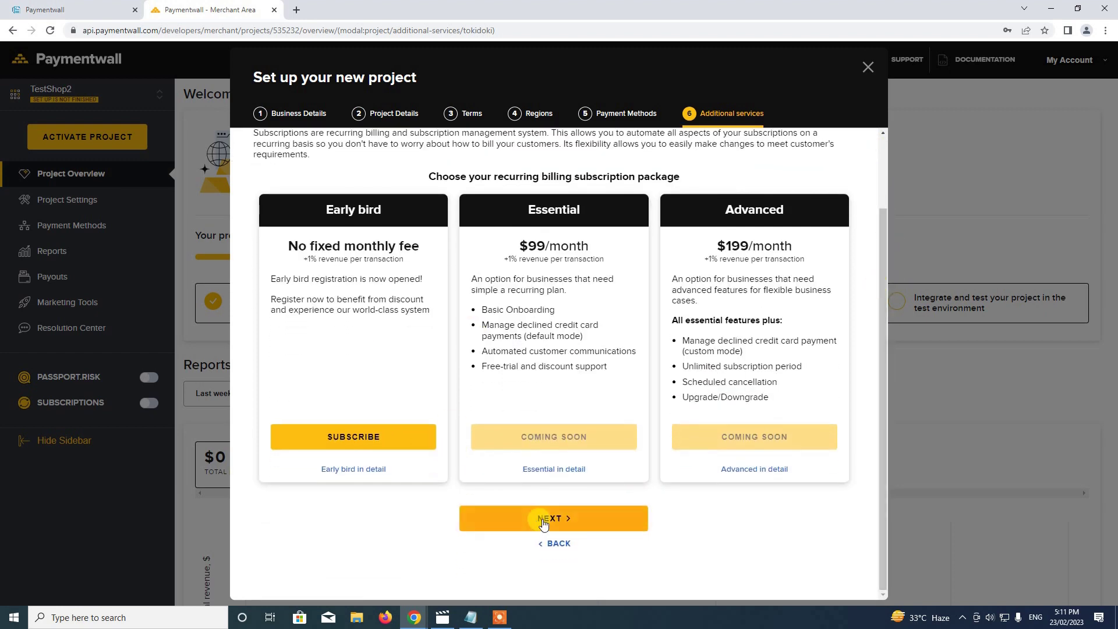
Finish the wizard and save the Business Information and Bank Transfer/USD Payout Information steps.
click(543, 523)
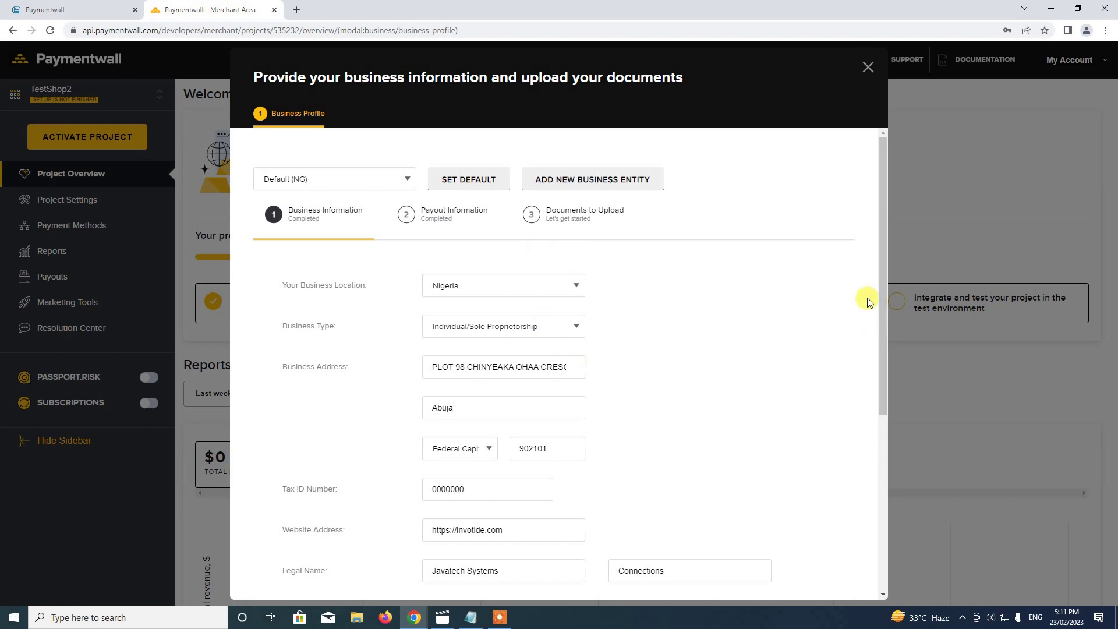
drag(883, 301, 907, 565)
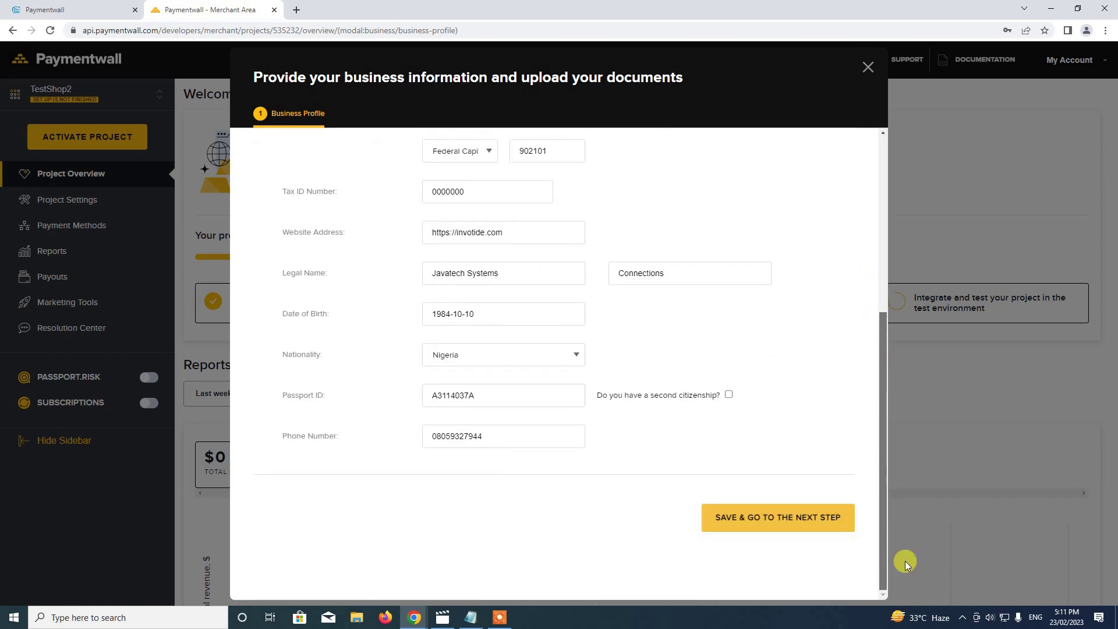
scroll(921, 505, up, 1)
scroll(816, 510, down, 1)
click(783, 517)
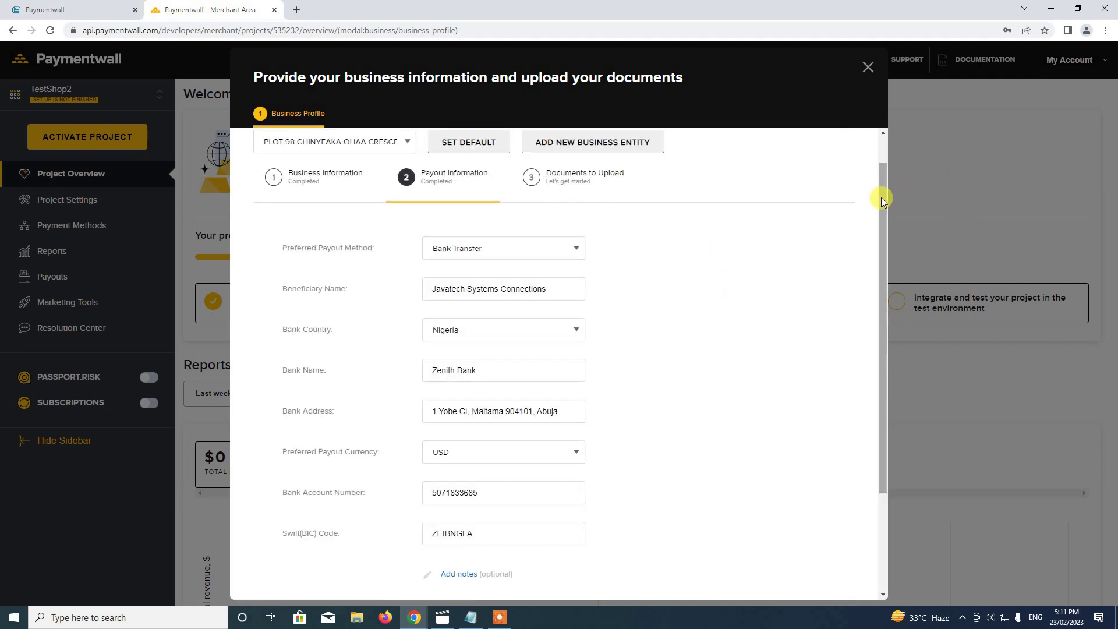
scroll(883, 197, down, 3)
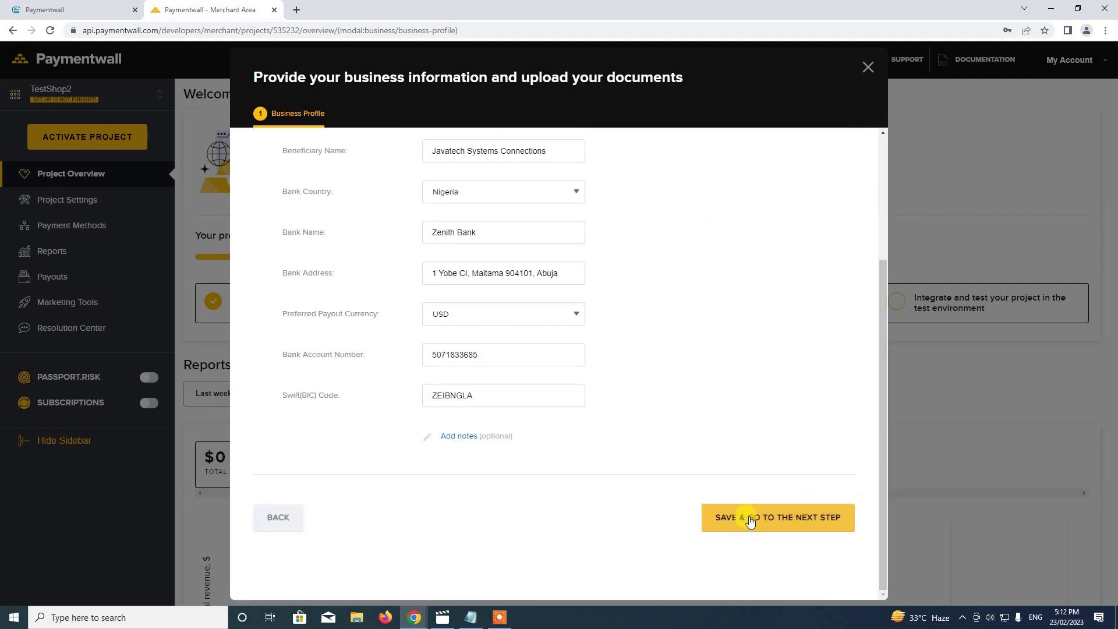
click(751, 520)
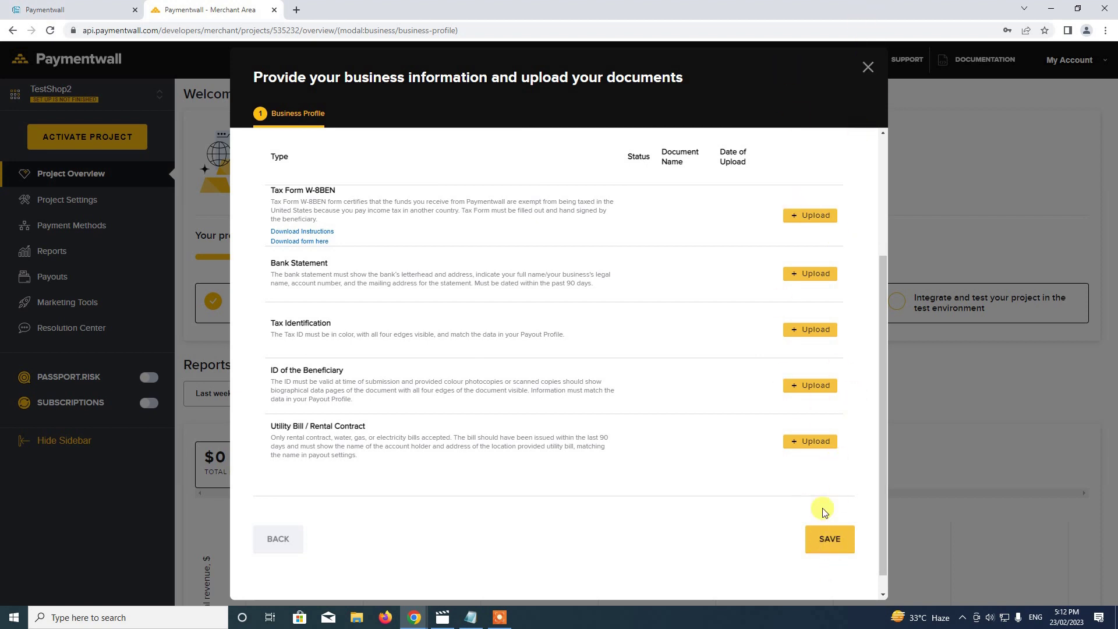
Save the profile on the documents step and close it, landing on the TestShop2 overview.
click(834, 537)
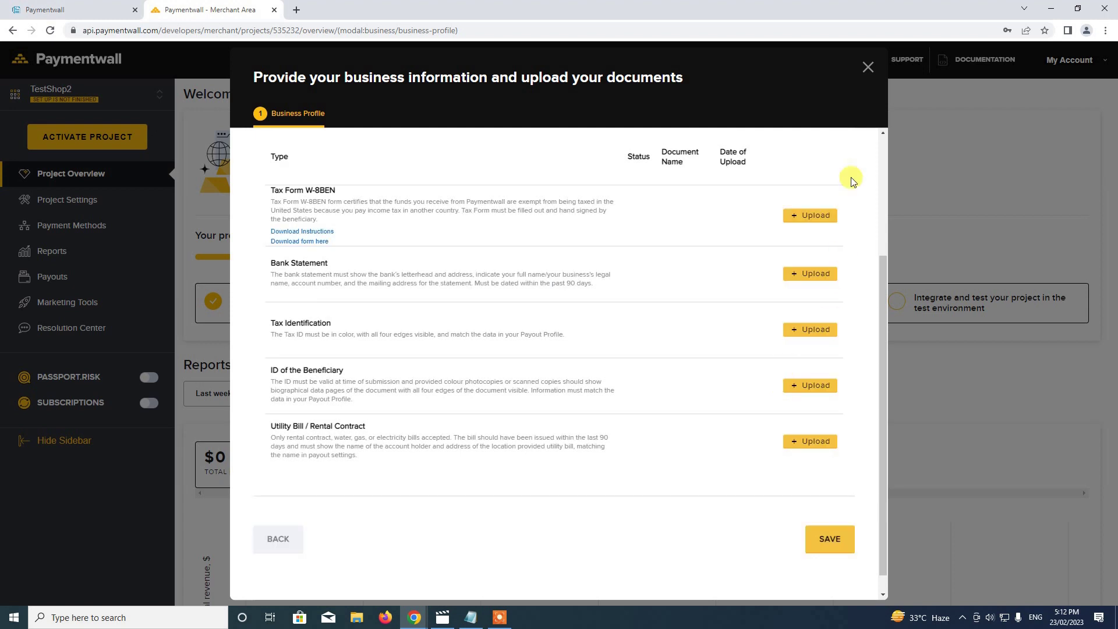
click(868, 67)
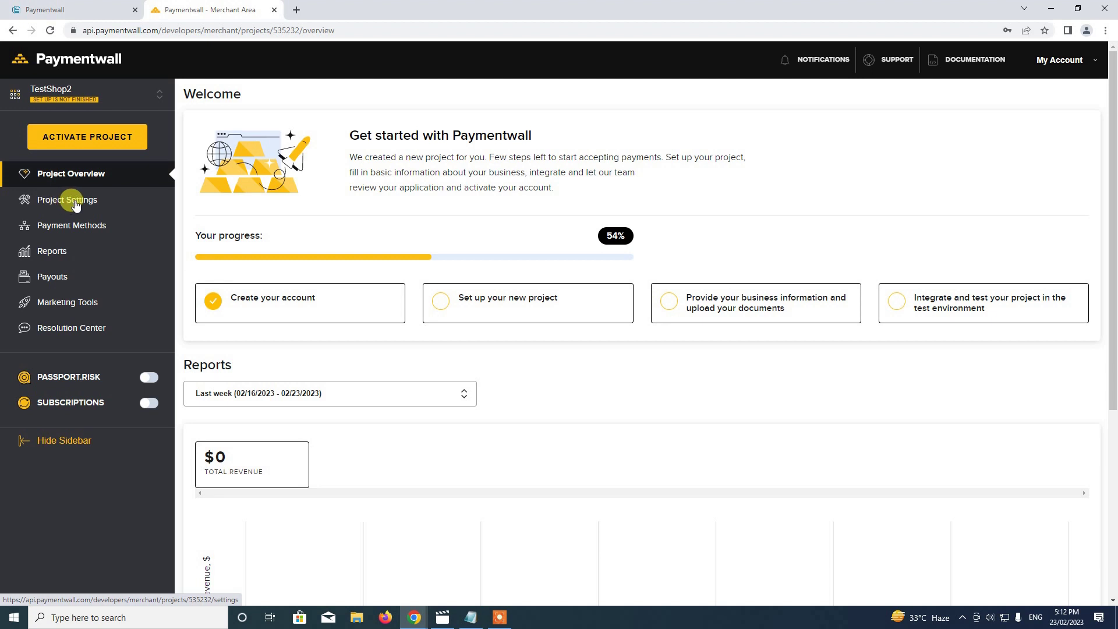
Open TestShop2's project settings page and scroll down to the integration options.
click(82, 205)
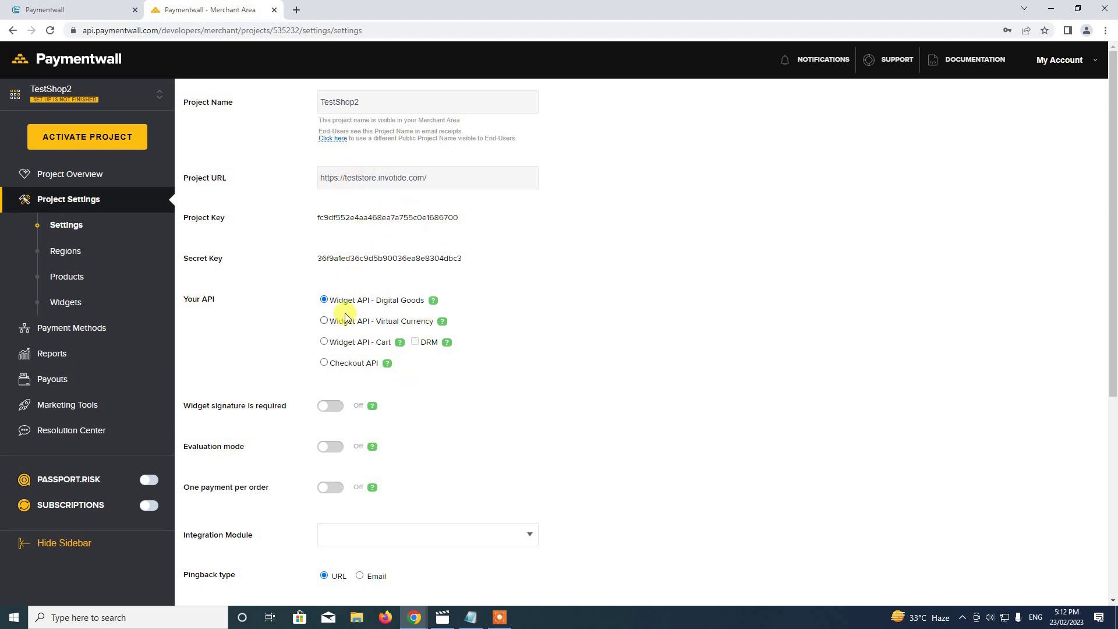
scroll(327, 312, down, 2)
scroll(410, 364, up, 2)
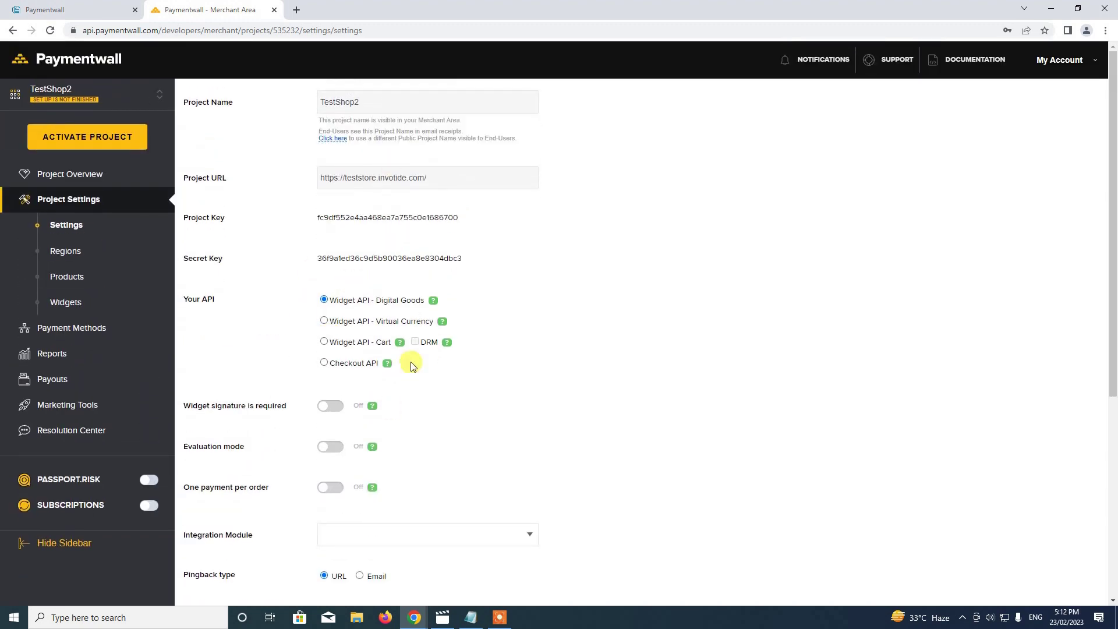
scroll(324, 424, down, 2)
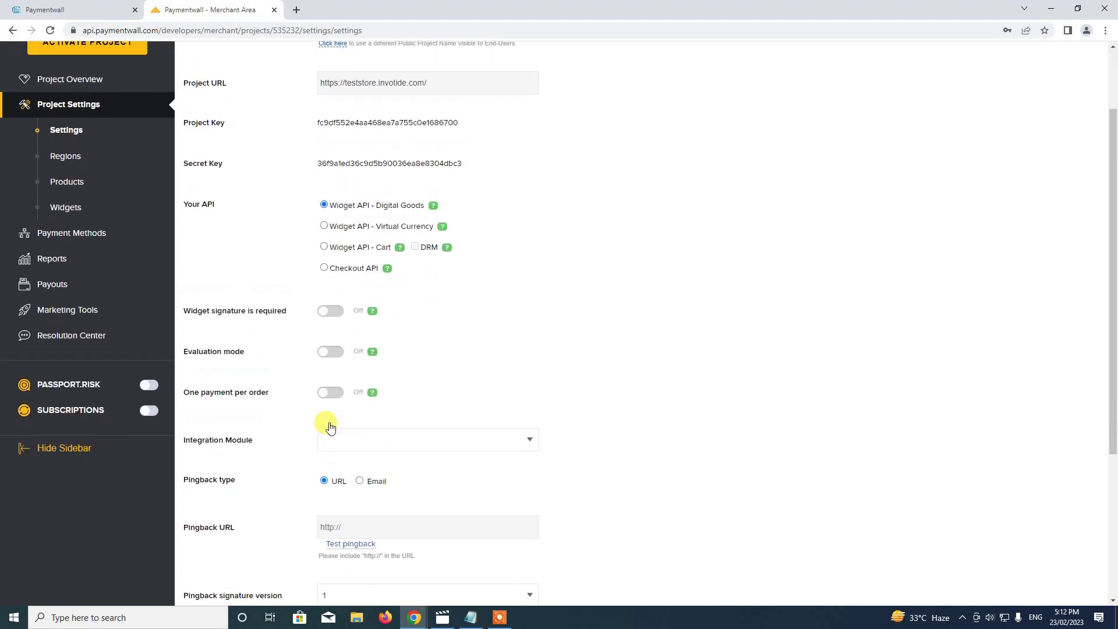
scroll(330, 427, up, 2)
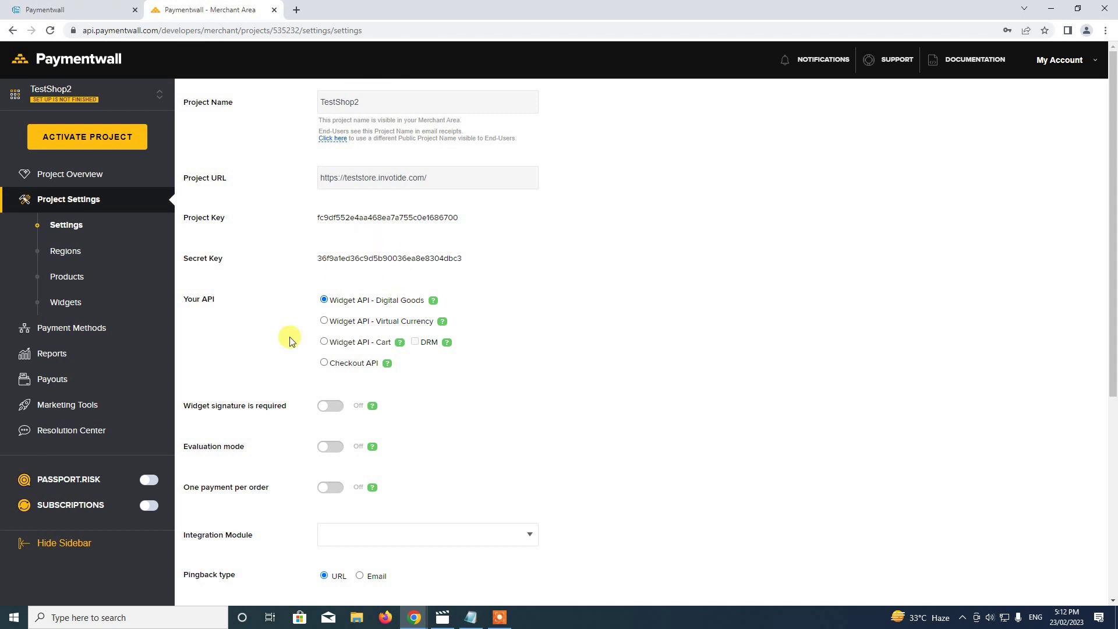
scroll(260, 358, down, 2)
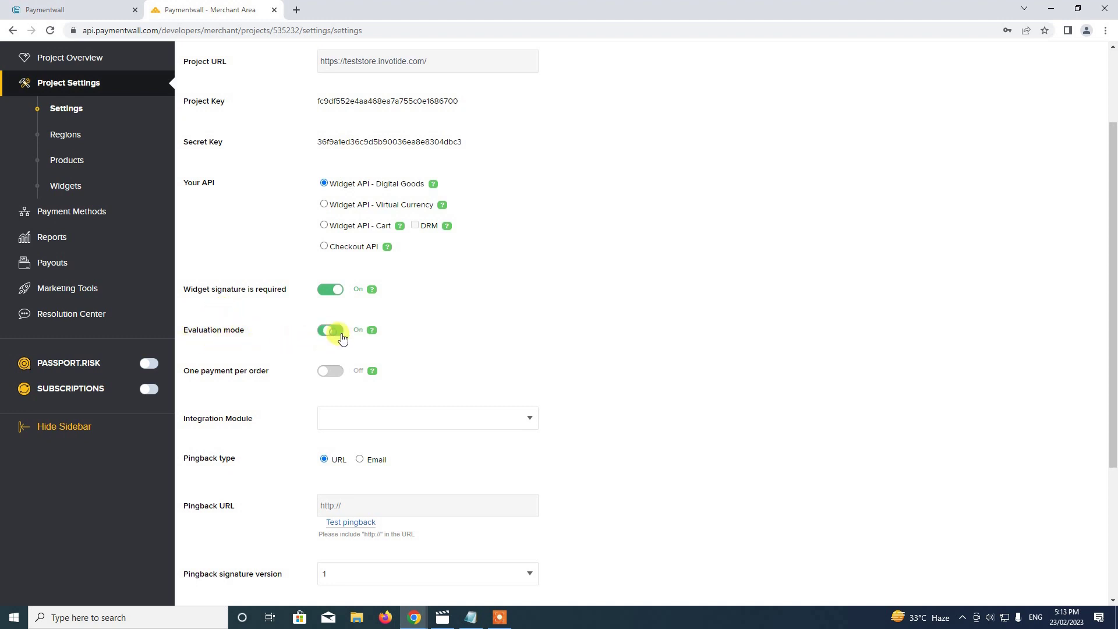
scroll(445, 328, down, 2)
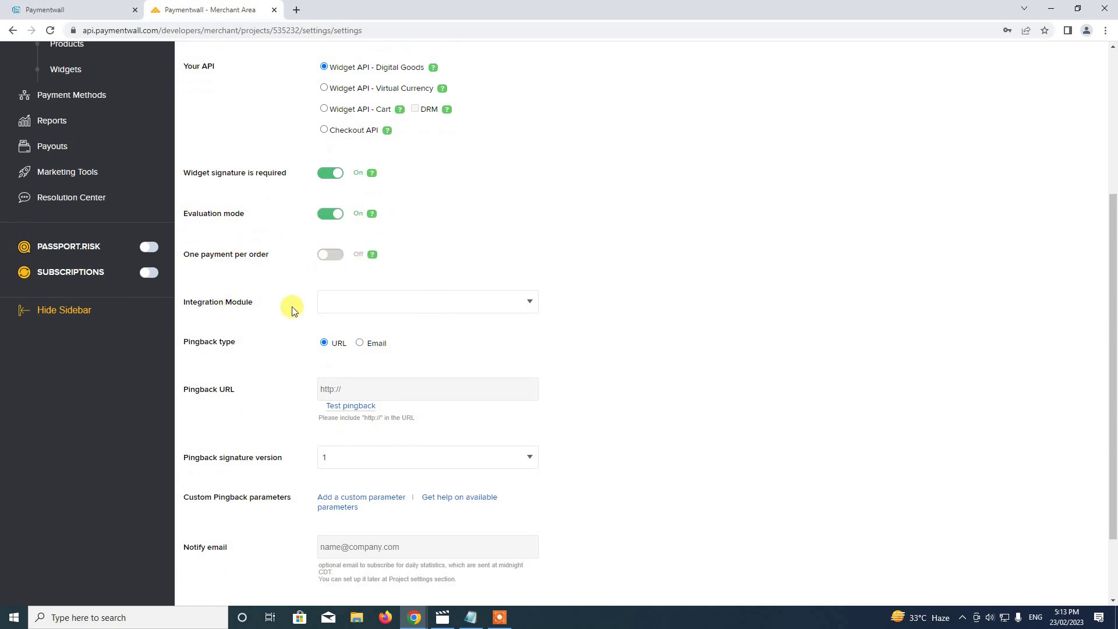
Set the Integration Module to OpenCart and leave the pingback type on URL.
click(395, 309)
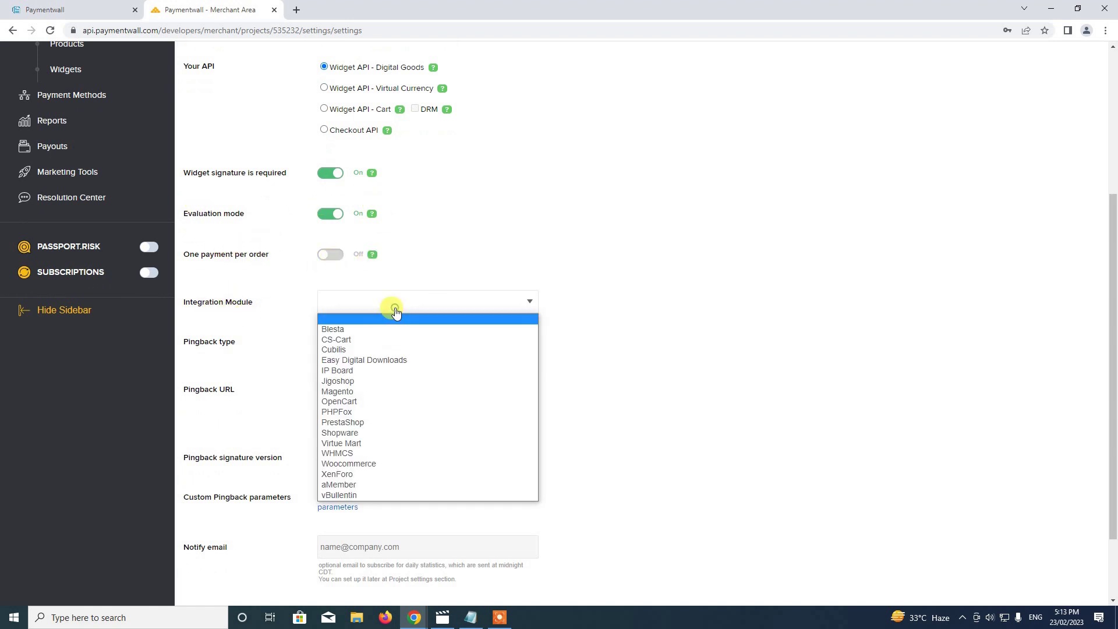
click(361, 402)
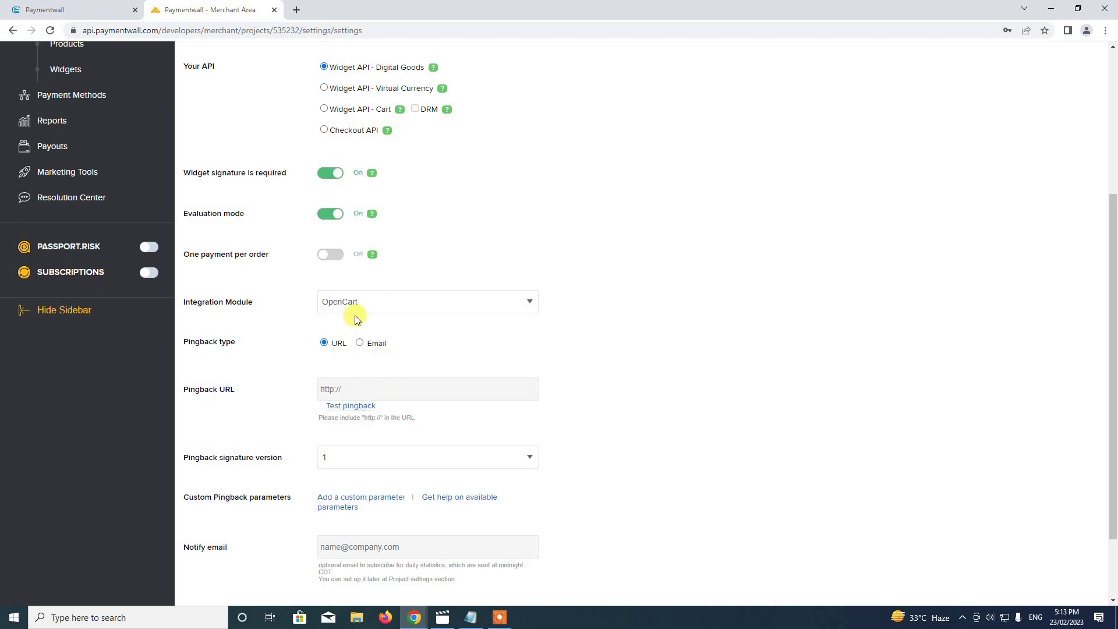
scroll(522, 365, down, 1)
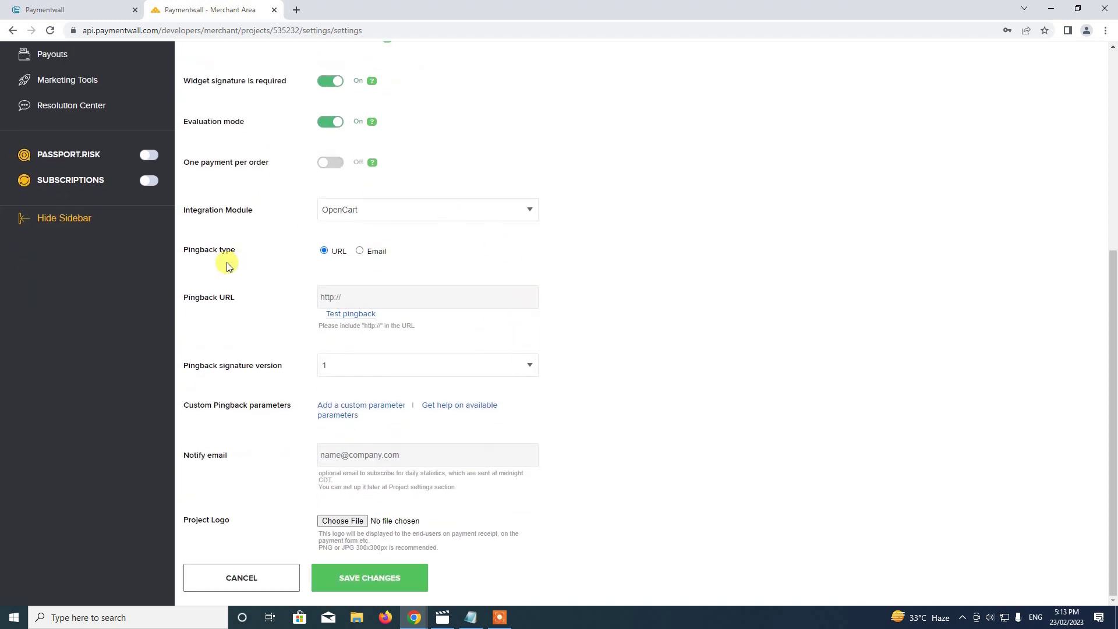
click(358, 251)
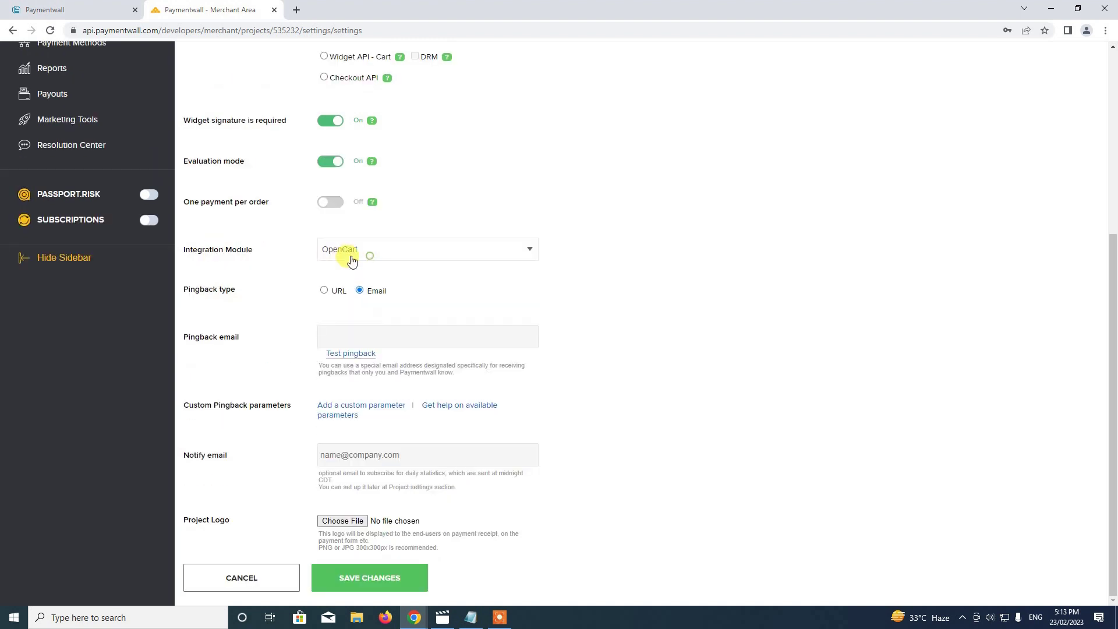
click(327, 298)
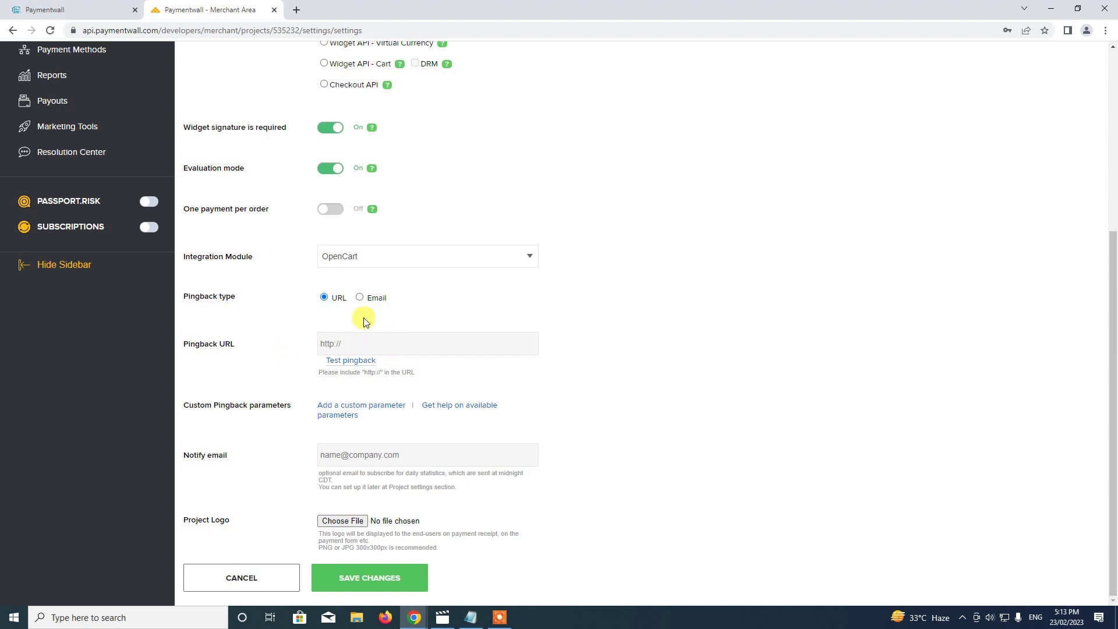
Paste the pingback URL template from Notepad into the project's Pingback URL field.
click(469, 616)
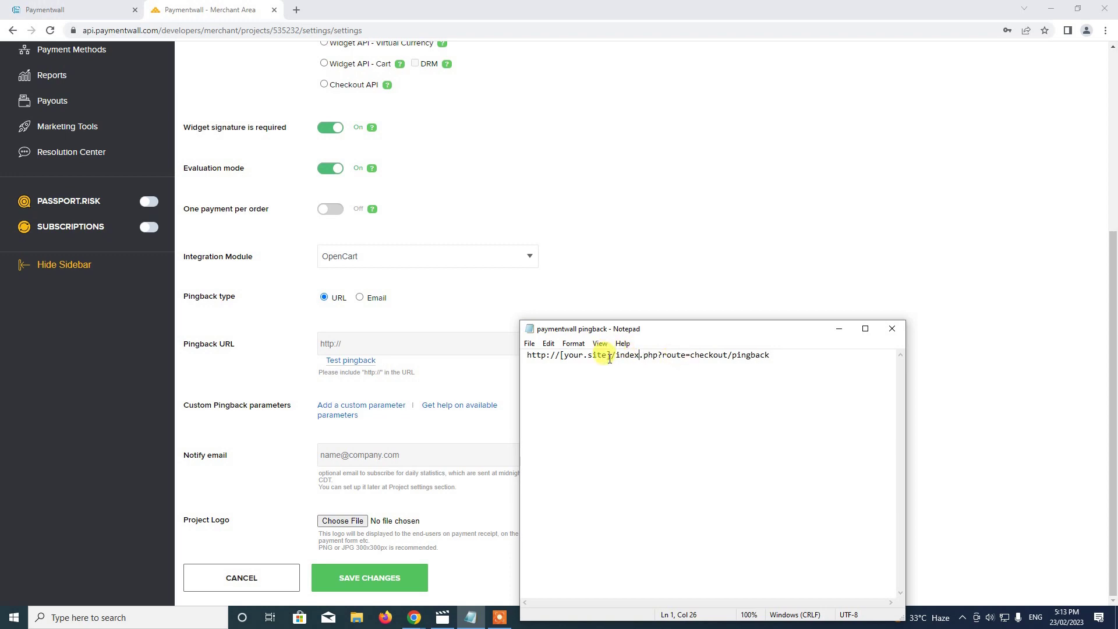
click(45, 10)
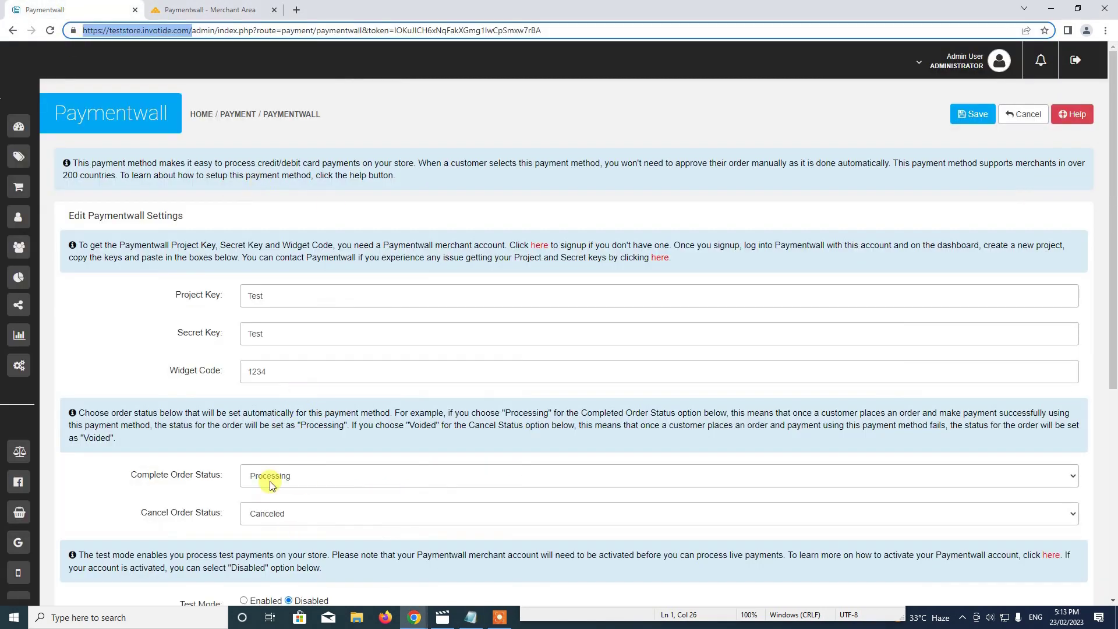
click(256, 17)
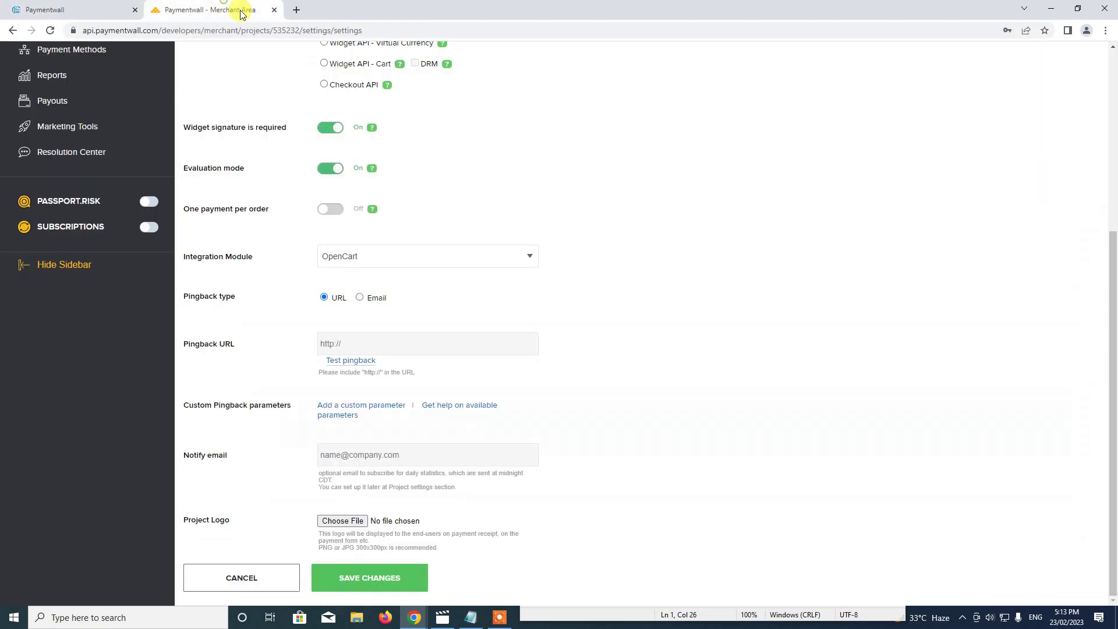
click(471, 618)
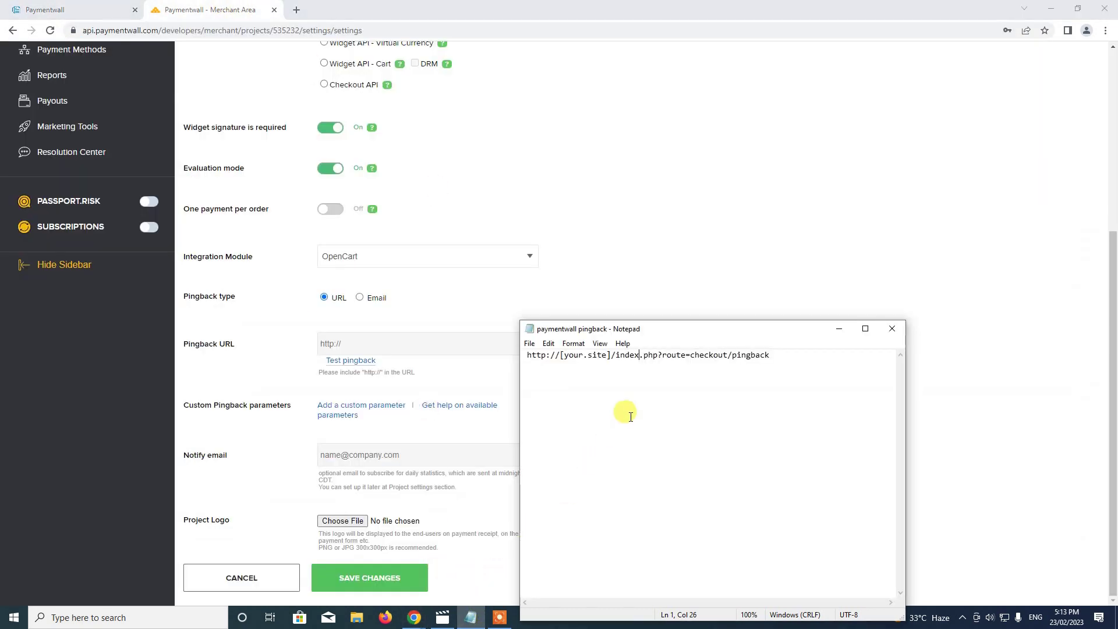
key(ctrl+a)
key(ctrl+c)
click(370, 344)
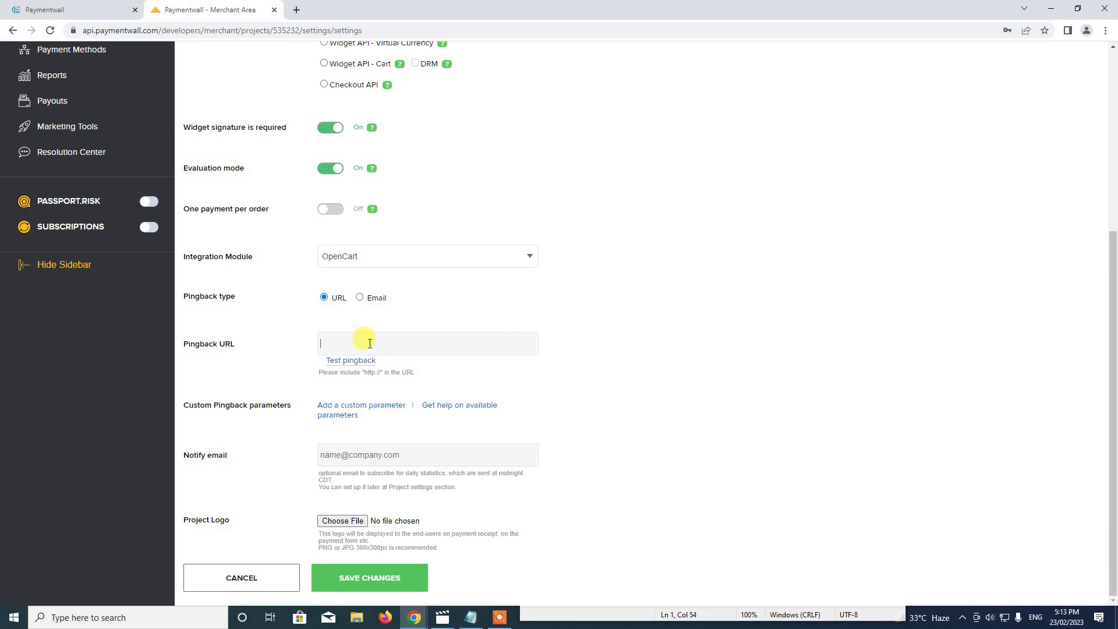
key(ctrl+v)
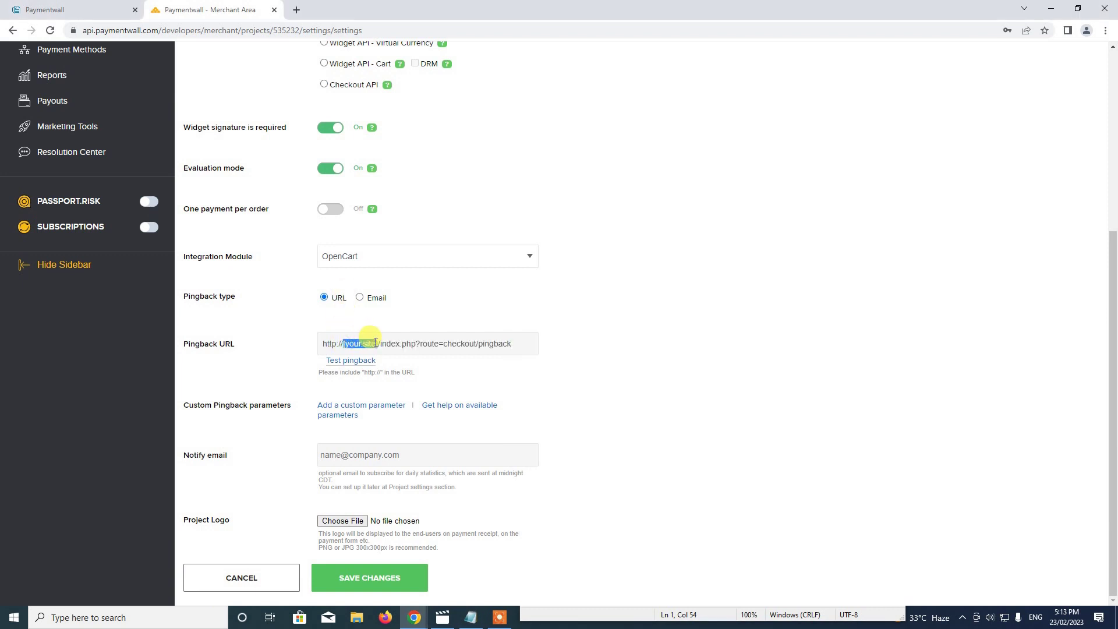
Replace the [your.site] placeholder in the pingback URL with the teststore.invotide.com store address.
click(91, 7)
click(152, 35)
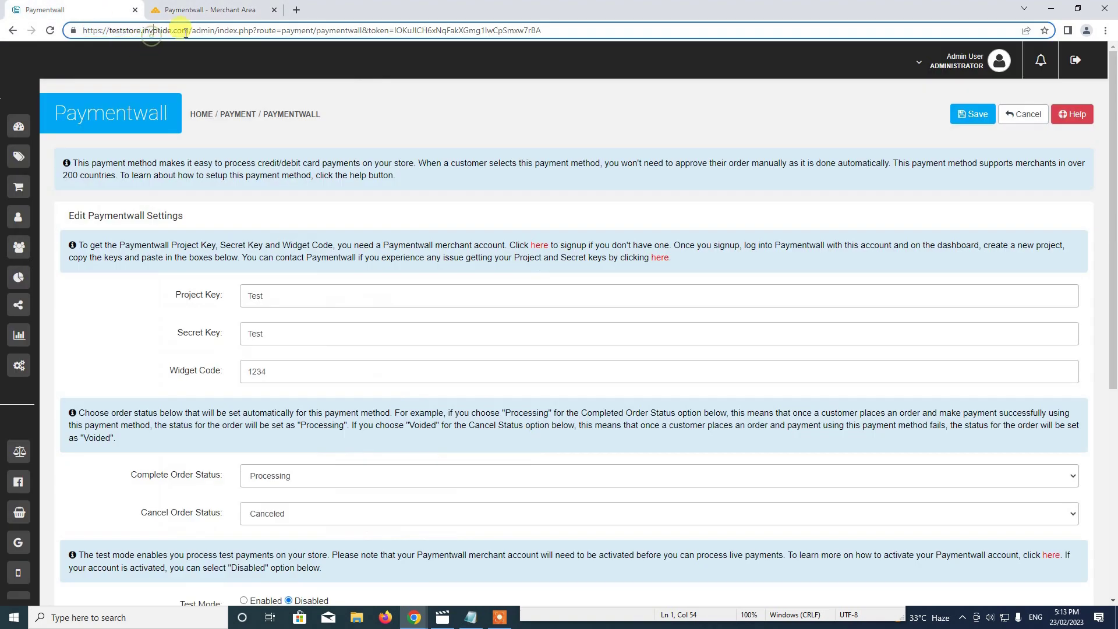
drag(192, 30, 17, 27)
key(ctrl+c)
click(170, 7)
double_click(357, 344)
drag(381, 343, 212, 343)
key(ctrl+v)
Enter a notify email address and save the TestShop2 project settings.
click(644, 408)
click(368, 447)
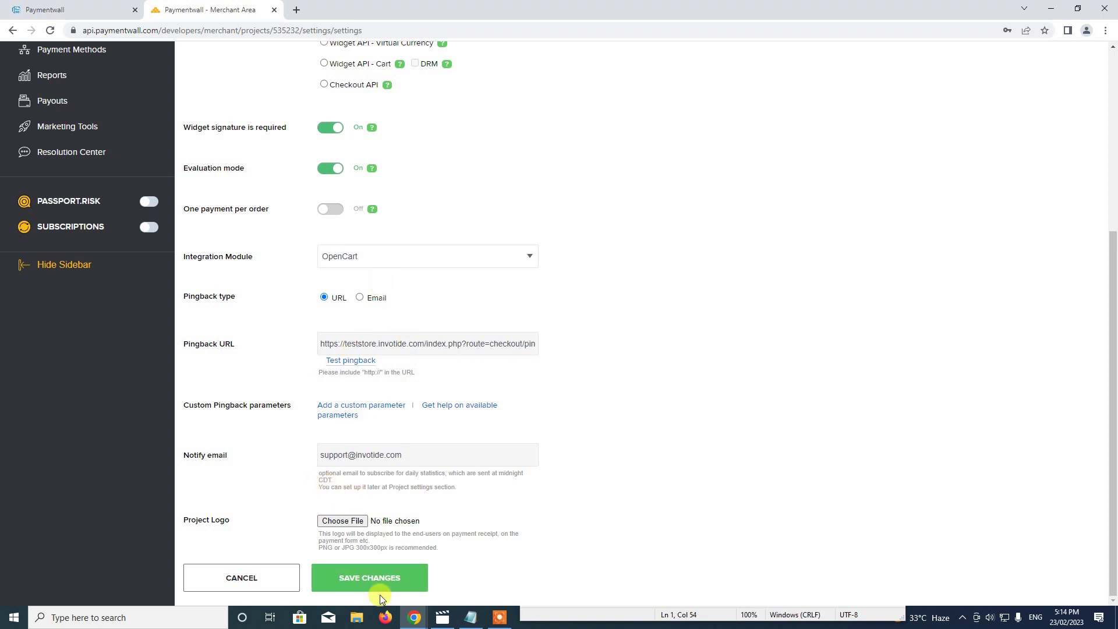
click(377, 580)
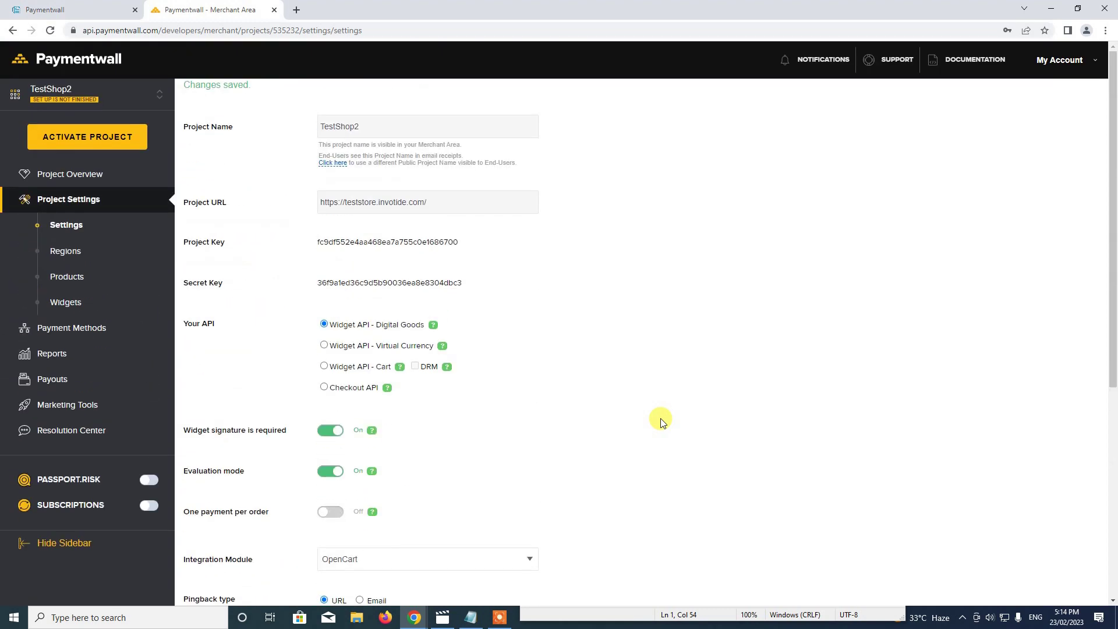
Copy TestShop2's Project Key into Invotide's Paymentwall Project Key field, replacing the placeholder.
scroll(661, 422, down, 6)
scroll(661, 424, up, 4)
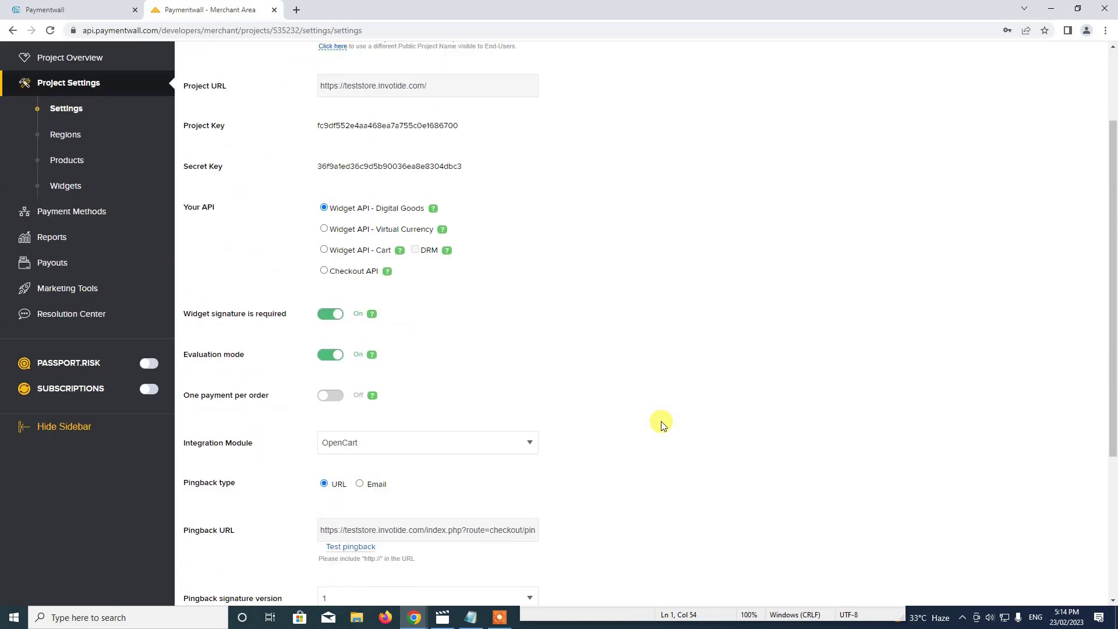
scroll(661, 424, up, 2)
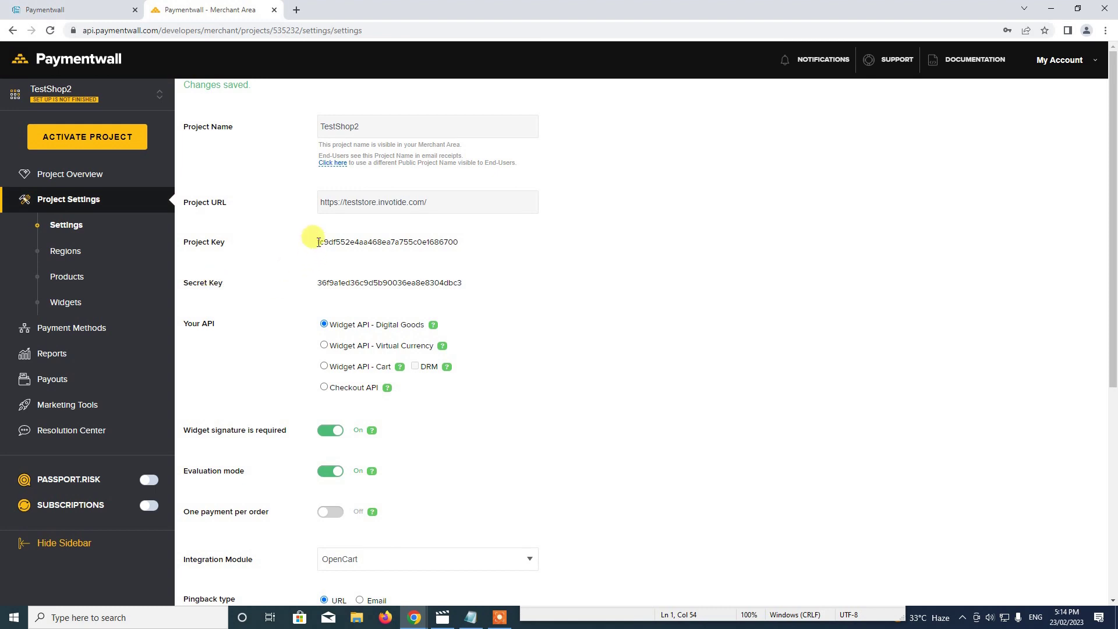
drag(318, 242, 469, 241)
key(ctrl+c)
click(80, 9)
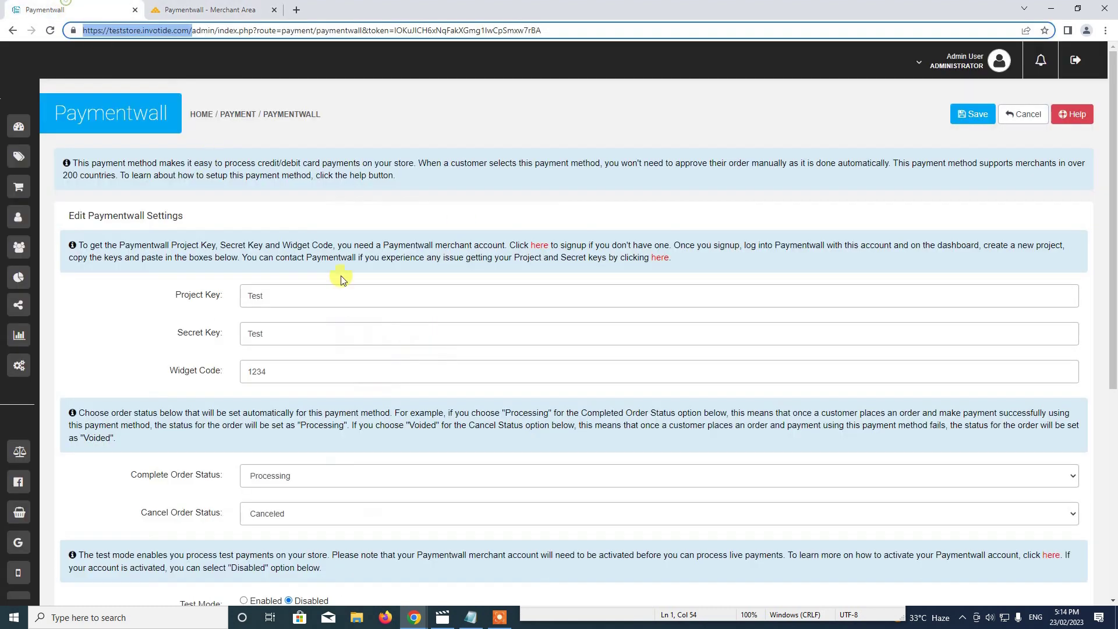
click(311, 298)
key(ctrl+v)
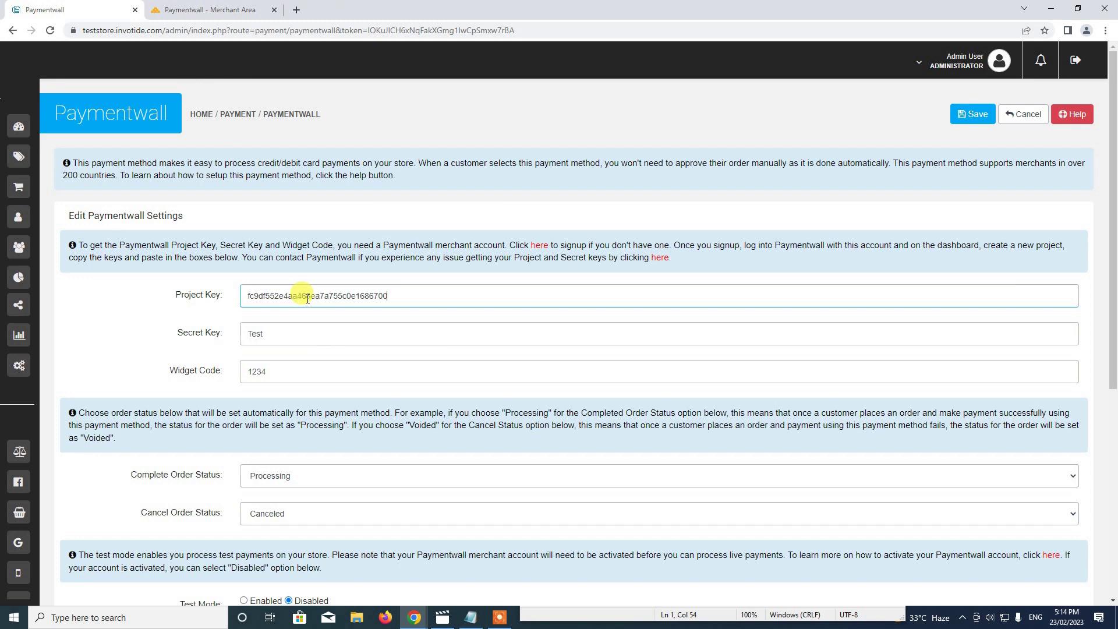
Copy TestShop2's Secret Key into Invotide's Paymentwall Secret Key field, replacing the test value.
click(206, 9)
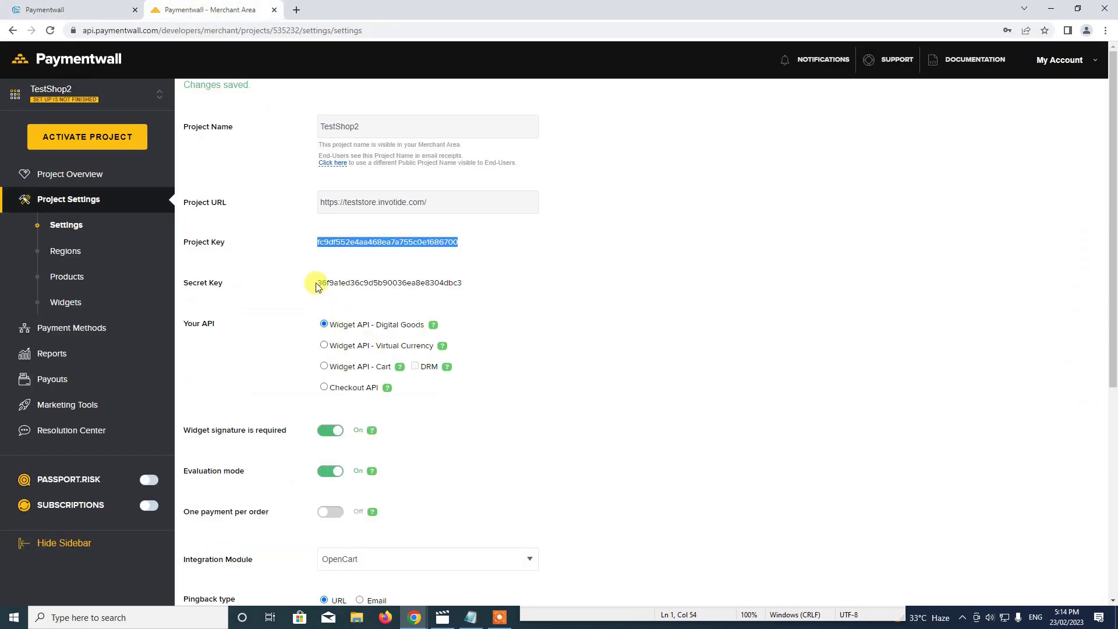
drag(318, 282, 472, 289)
key(ctrl+c)
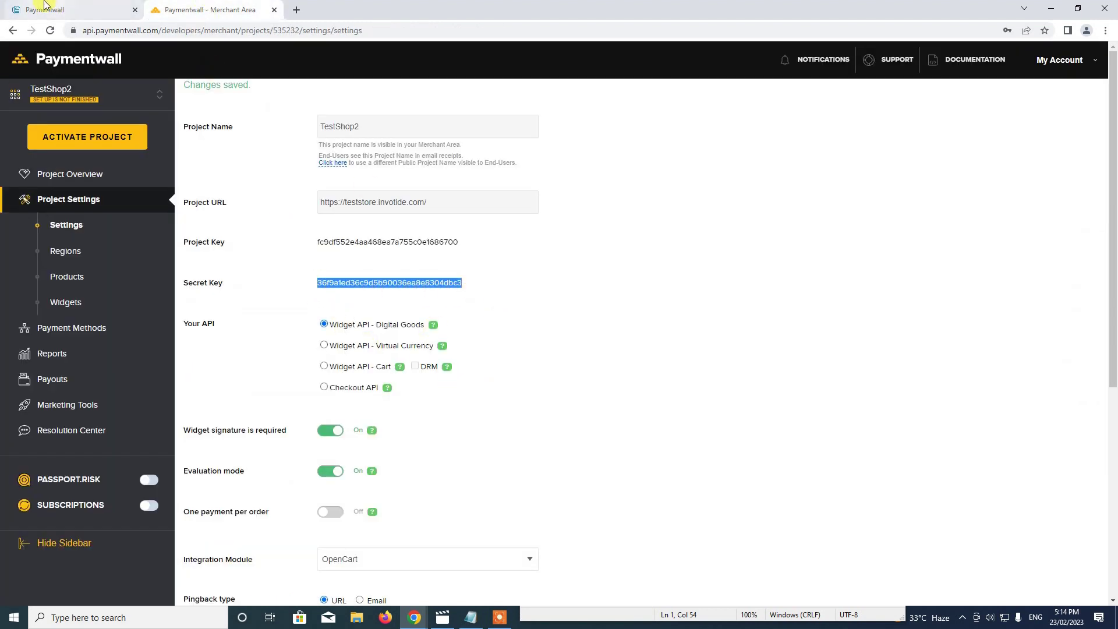
click(81, 9)
double_click(300, 333)
key(ctrl+v)
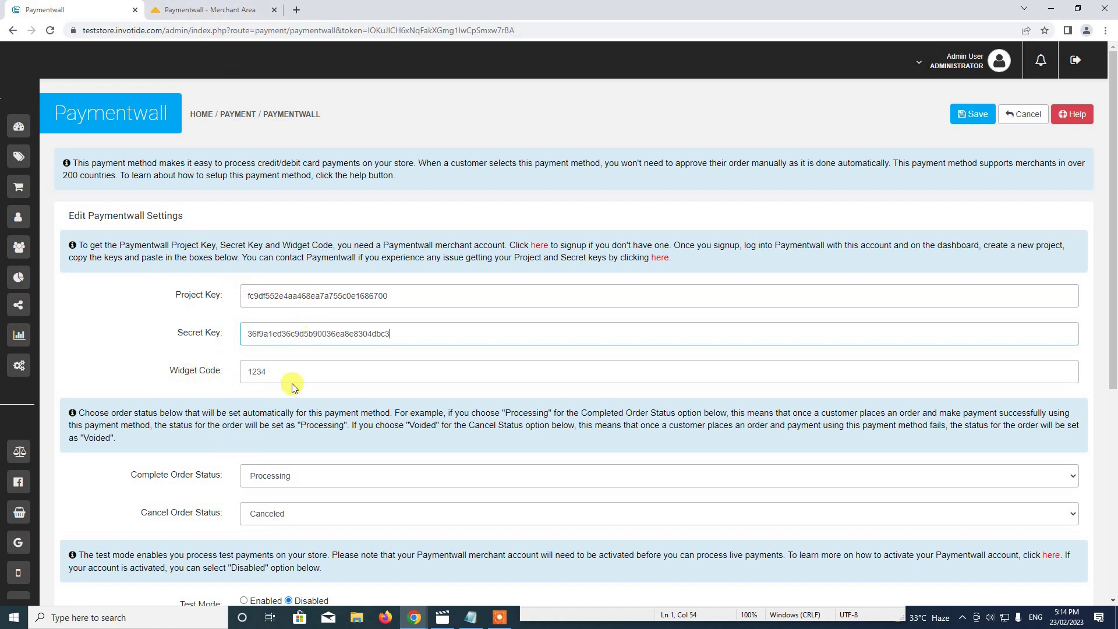
click(187, 7)
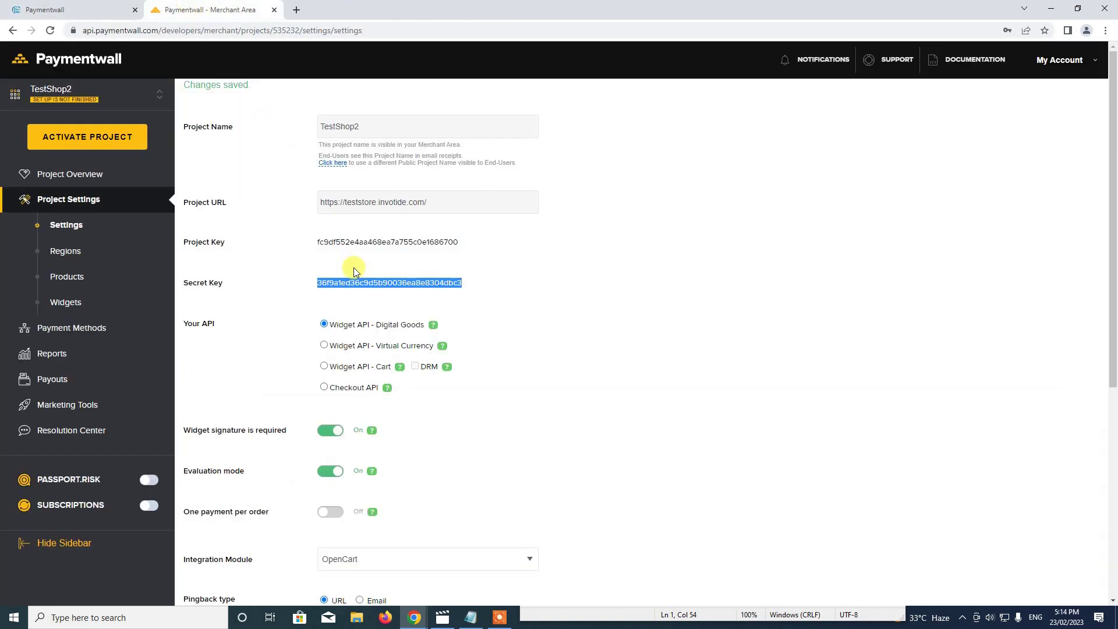
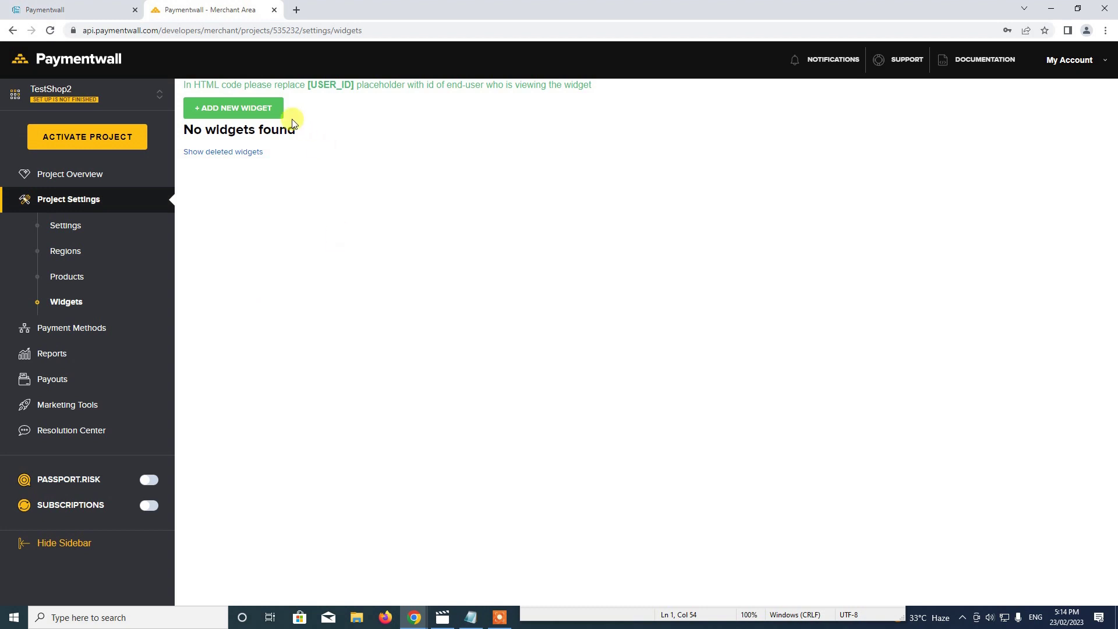
Add a new widget of type Paymentwall Multi to the project.
click(257, 153)
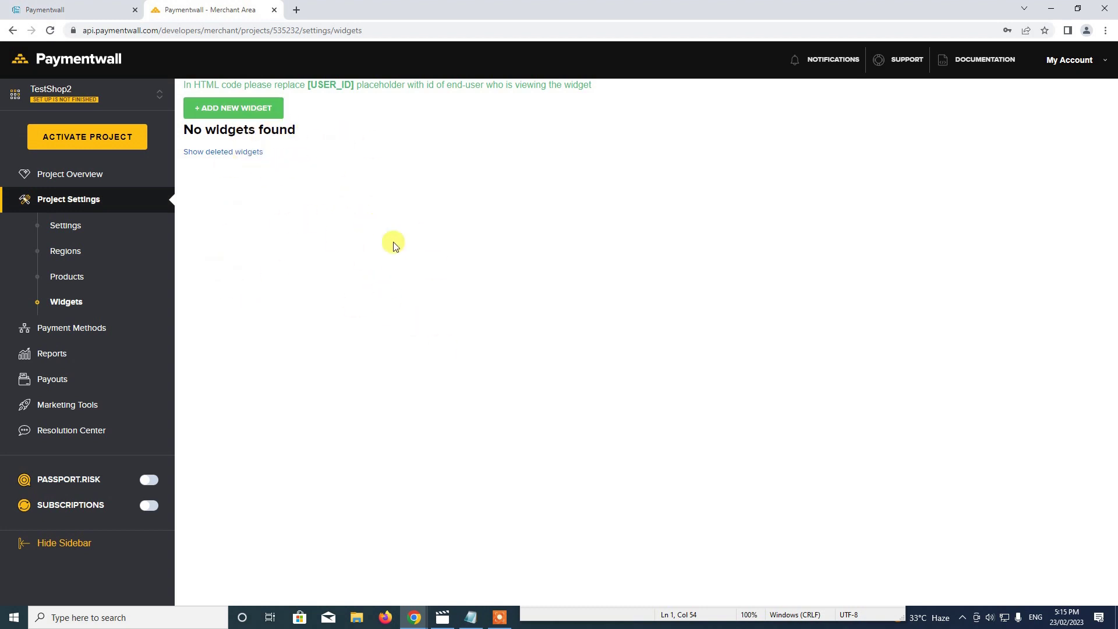
click(242, 111)
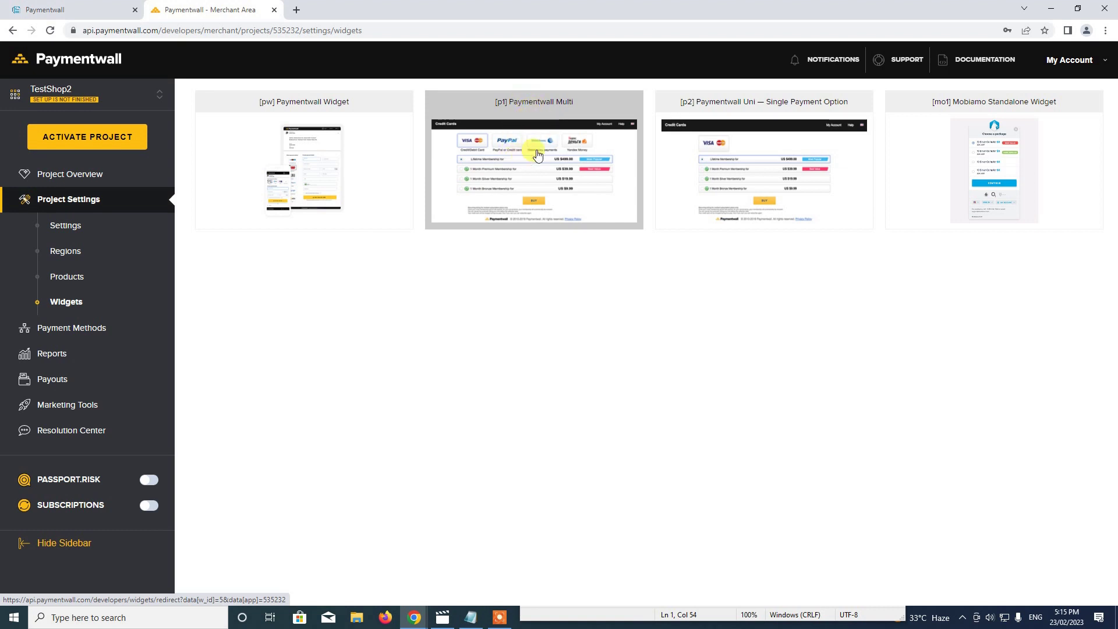
click(527, 179)
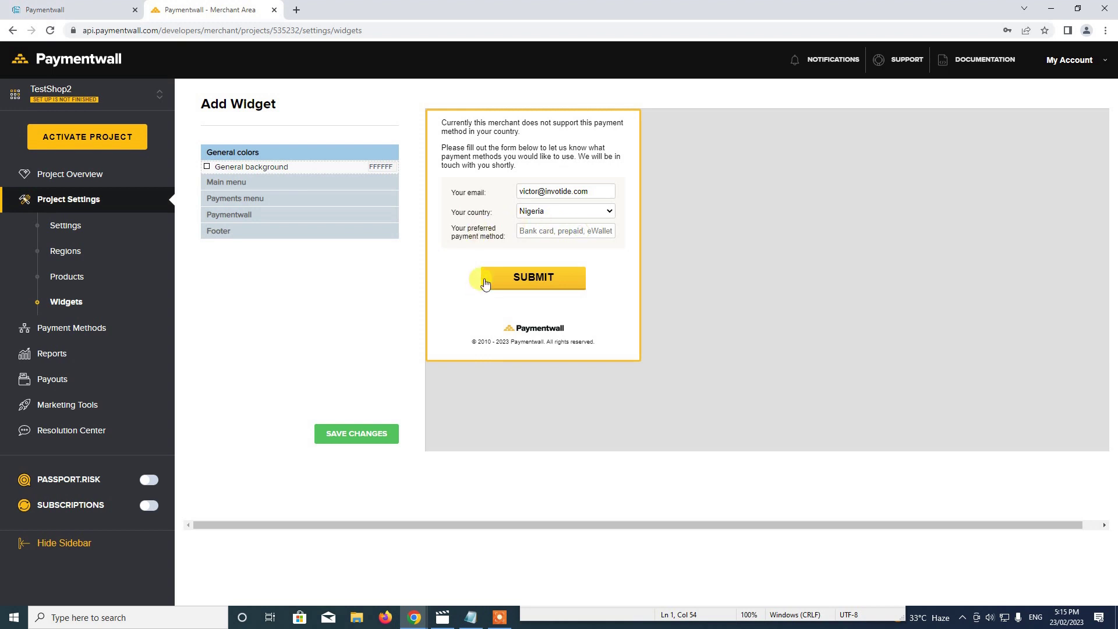
click(564, 236)
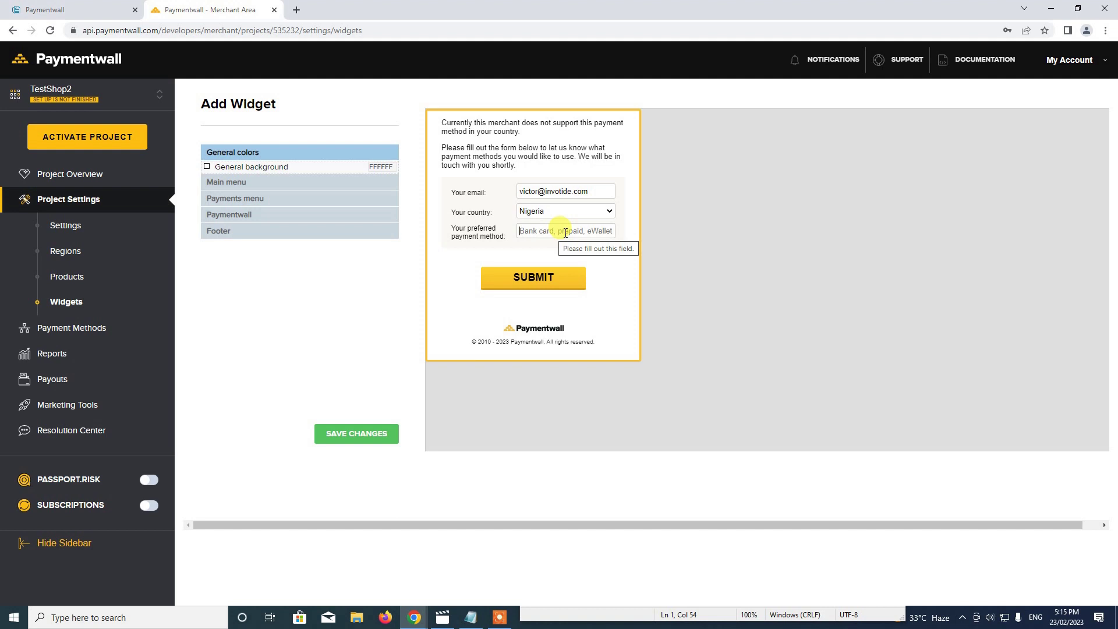
text(b)
key(BackSpace)
text(b)
key(BackSpace)
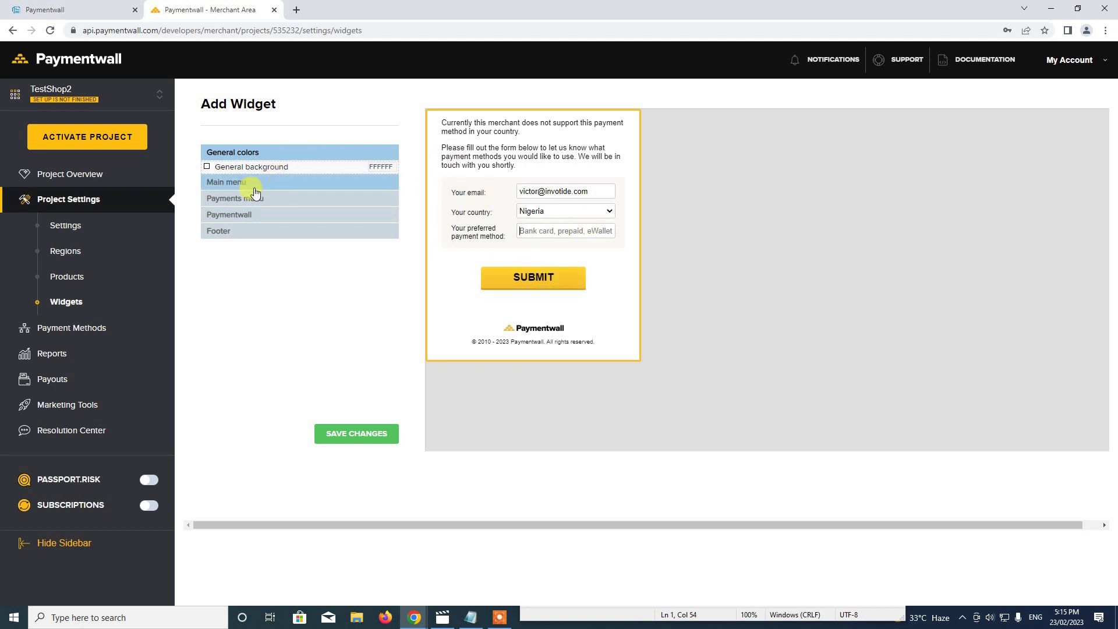
Send the widget feedback form with 'Bank', save widget p1_1, and select its name.
click(239, 182)
click(247, 304)
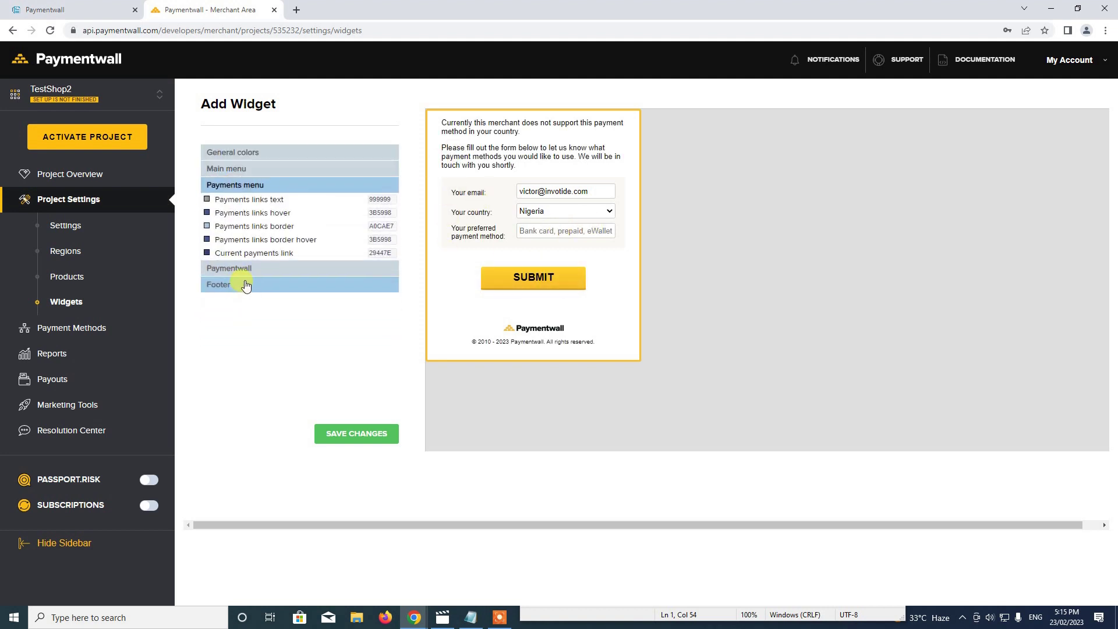
click(245, 266)
scroll(267, 343, down, 2)
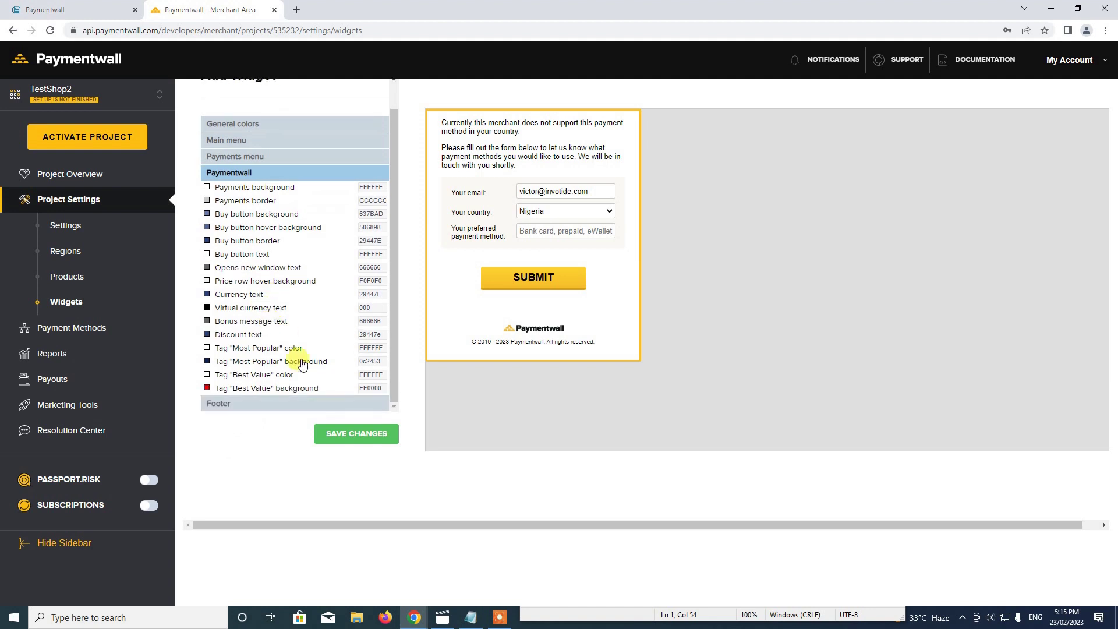
click(262, 405)
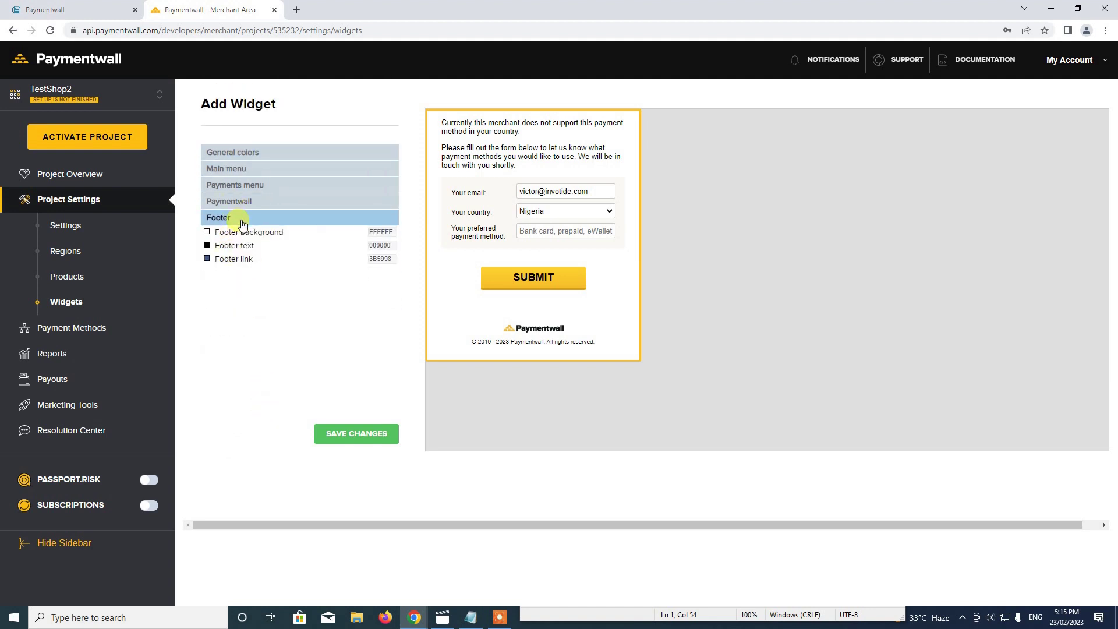
click(554, 280)
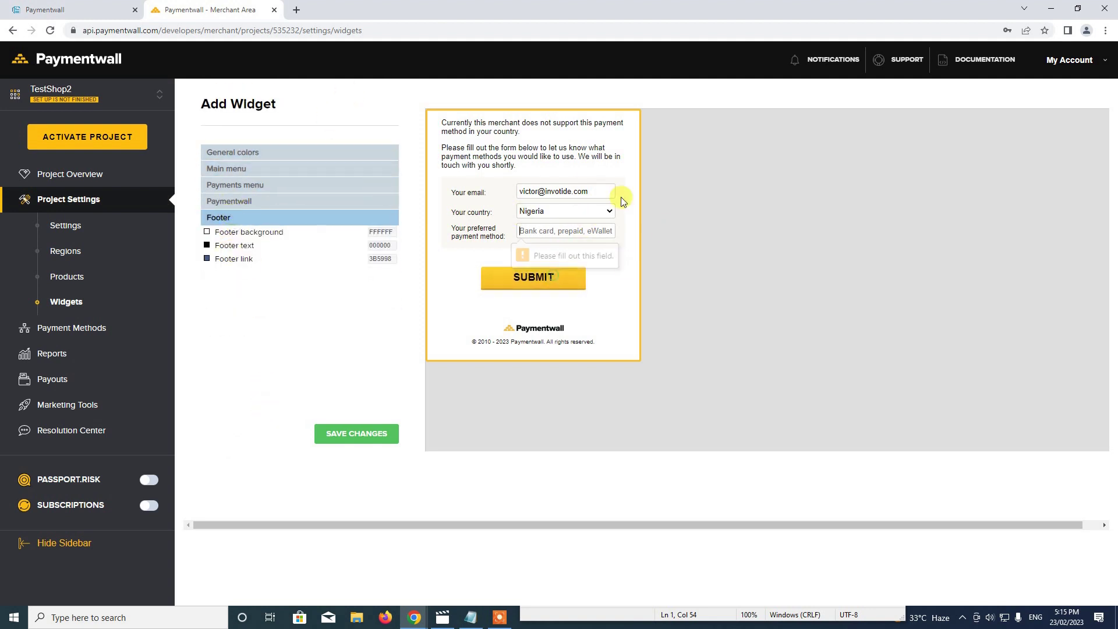
text(Bank)
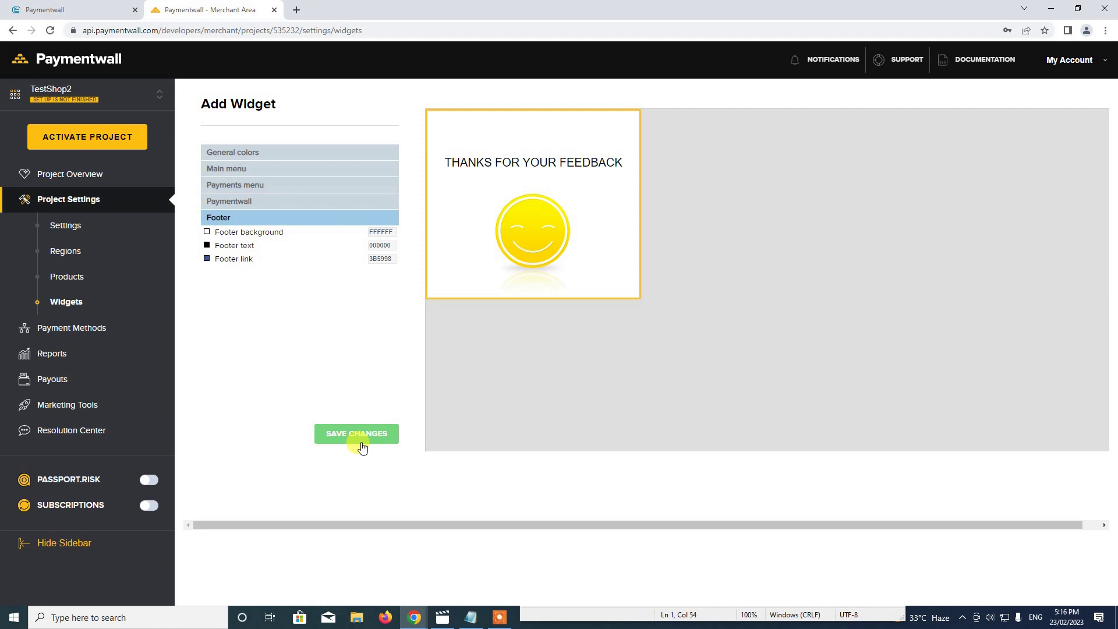
click(362, 435)
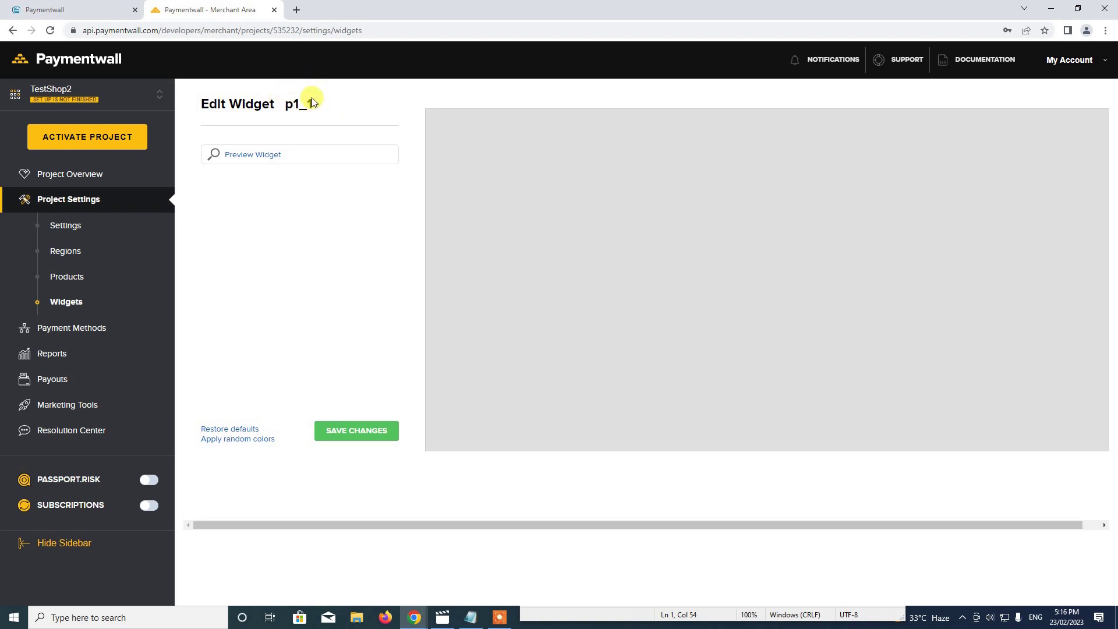
drag(283, 105, 400, 132)
key(ctrl+c)
Replace the store's Paymentwall widget code 1234 with p1_1.
click(133, 5)
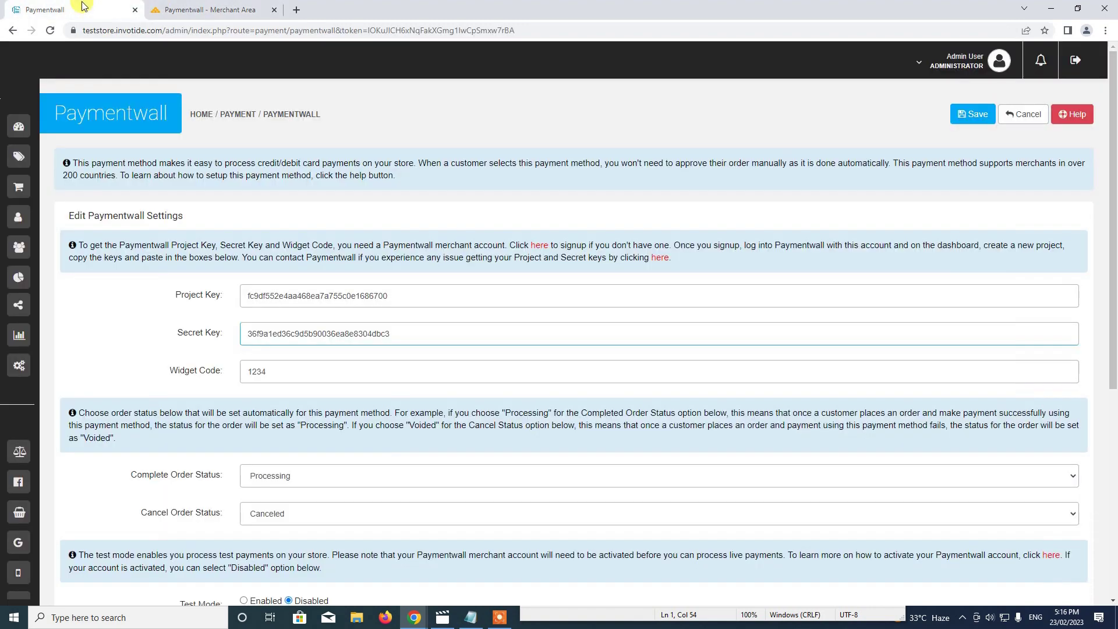
click(313, 367)
key(ctrl+v)
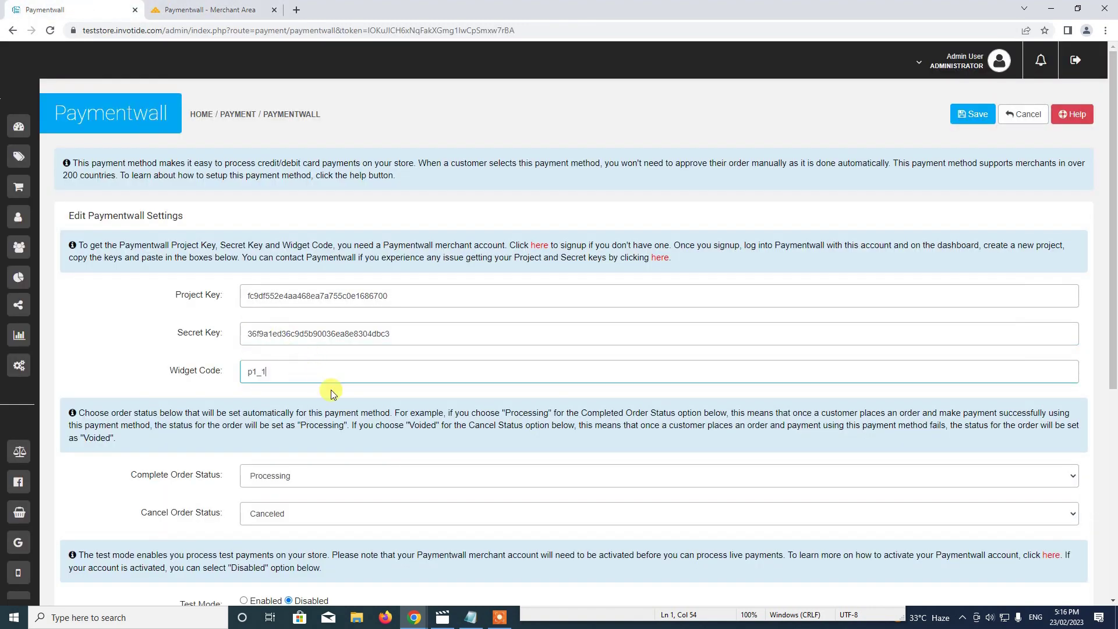
scroll(274, 392, down, 3)
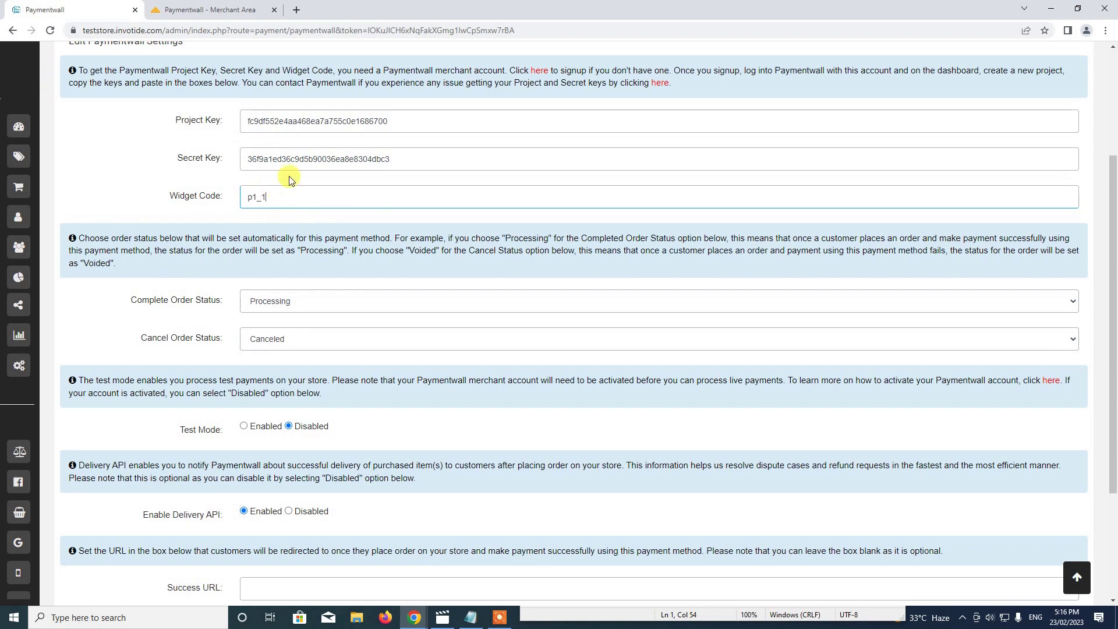
click(220, 4)
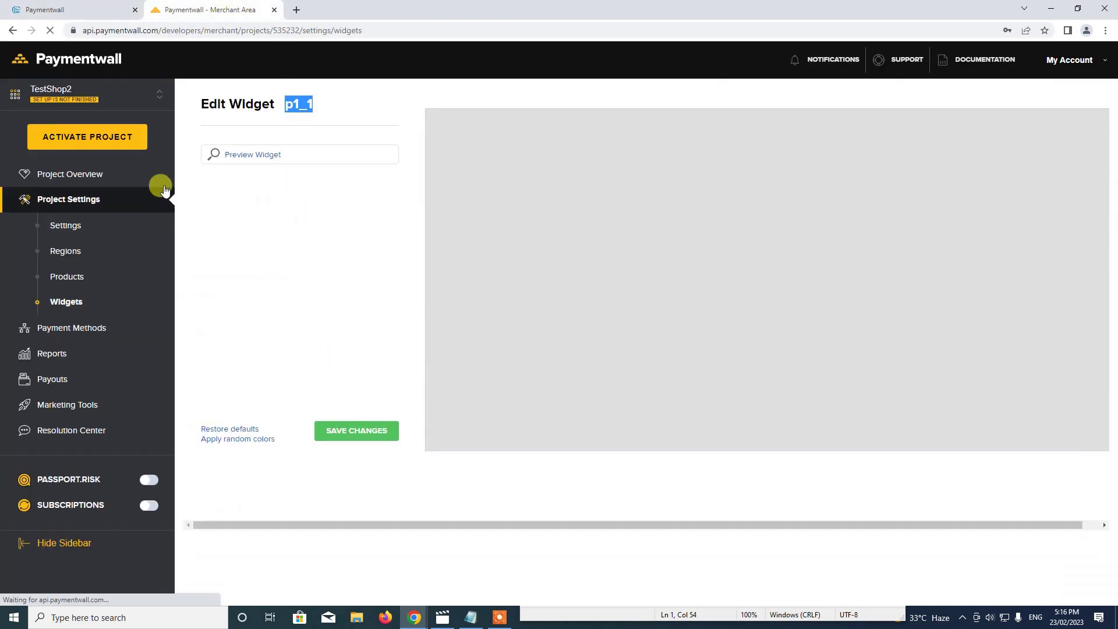
click(91, 5)
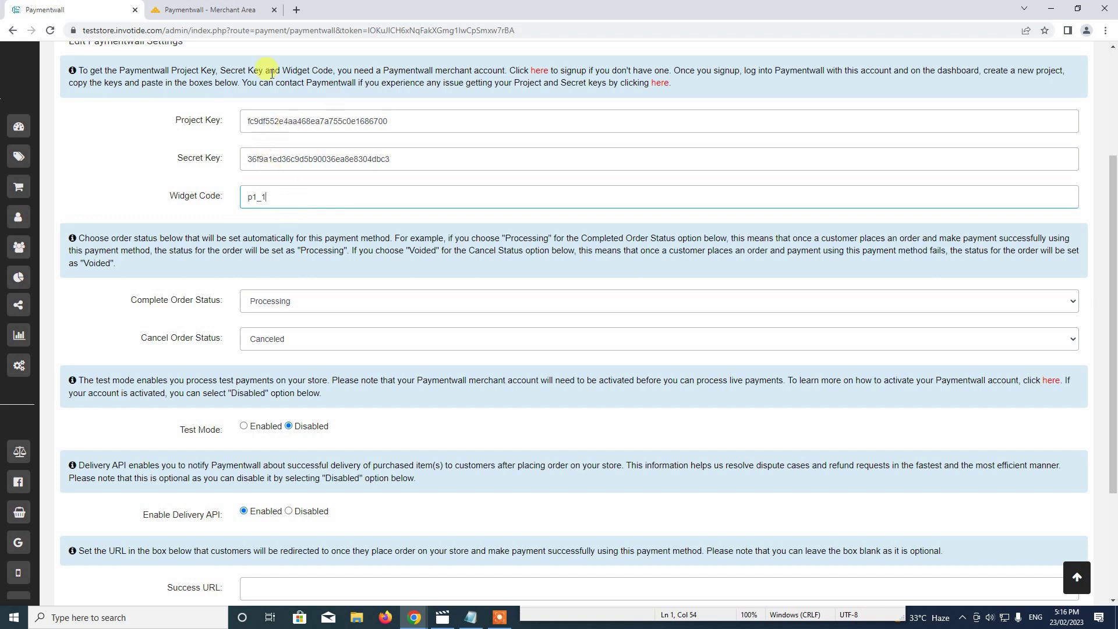
scroll(367, 295, down, 2)
scroll(303, 309, up, 2)
Keep Processing and Canceled as the order statuses and enable Test Mode.
click(260, 303)
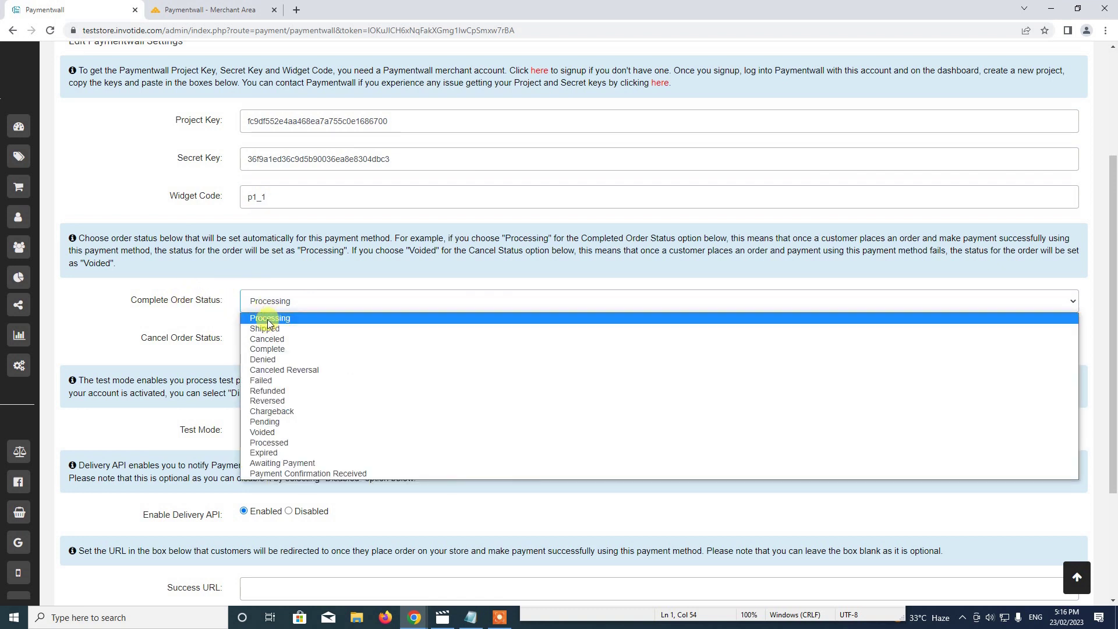
click(268, 318)
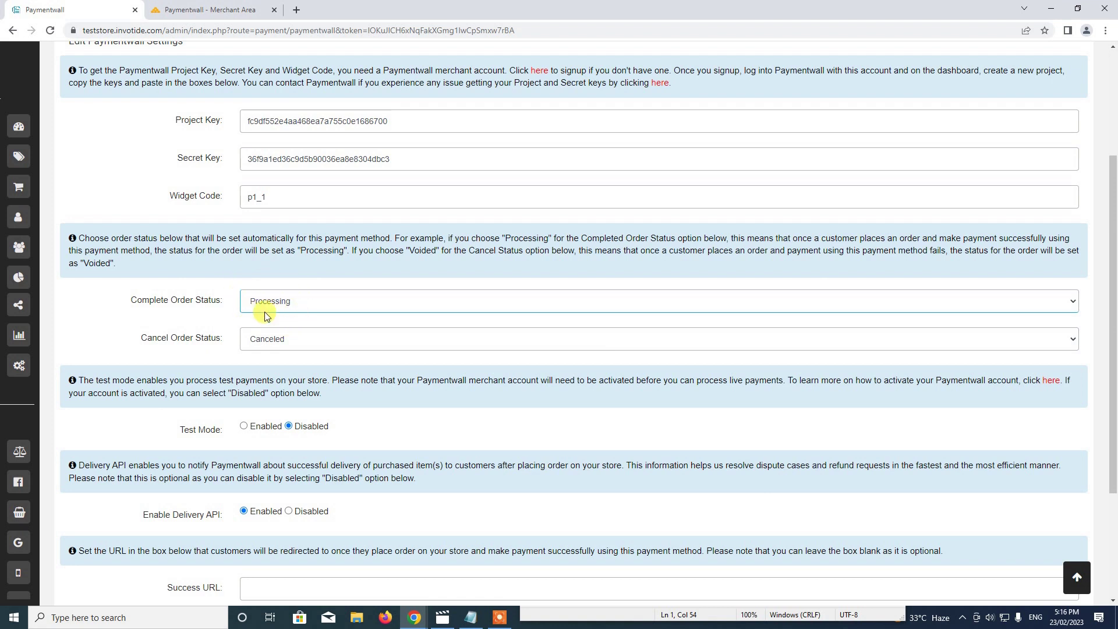
click(282, 301)
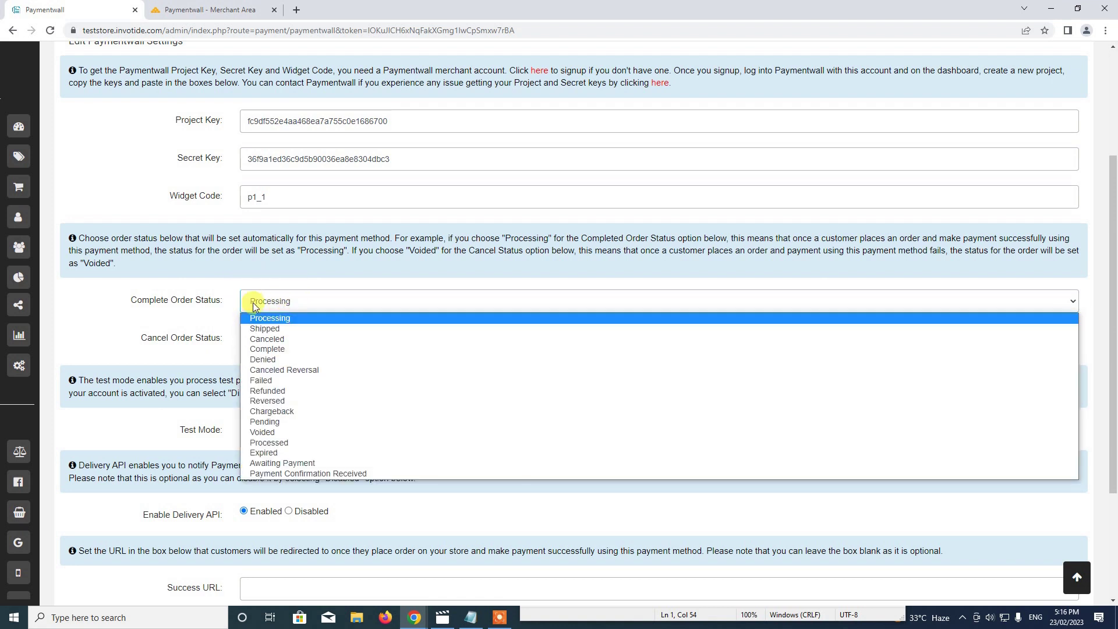
click(209, 319)
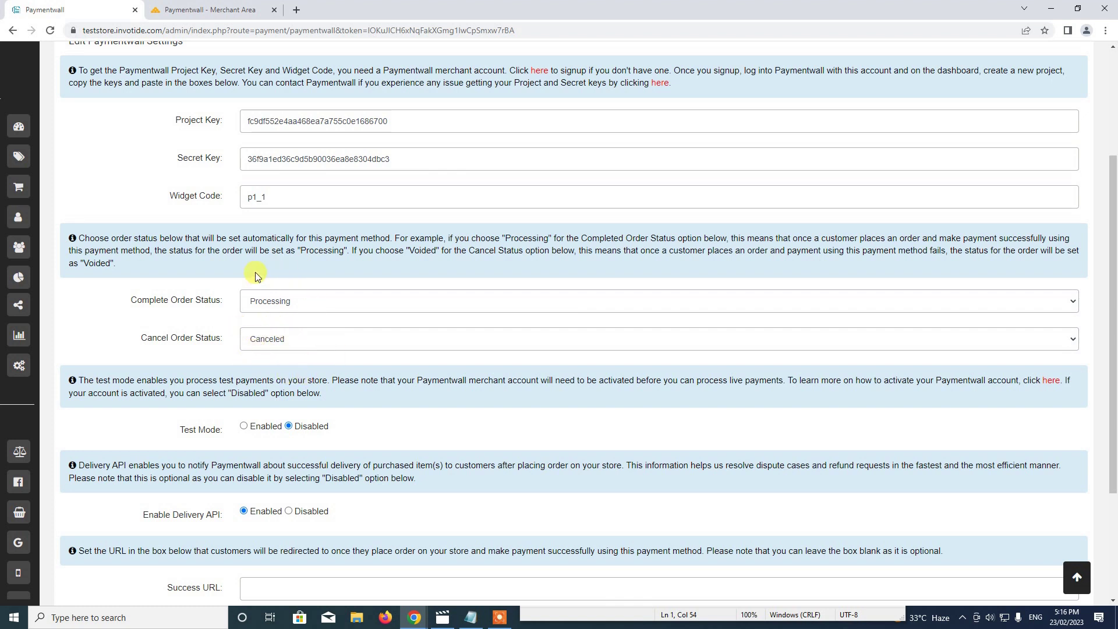
click(267, 340)
click(270, 376)
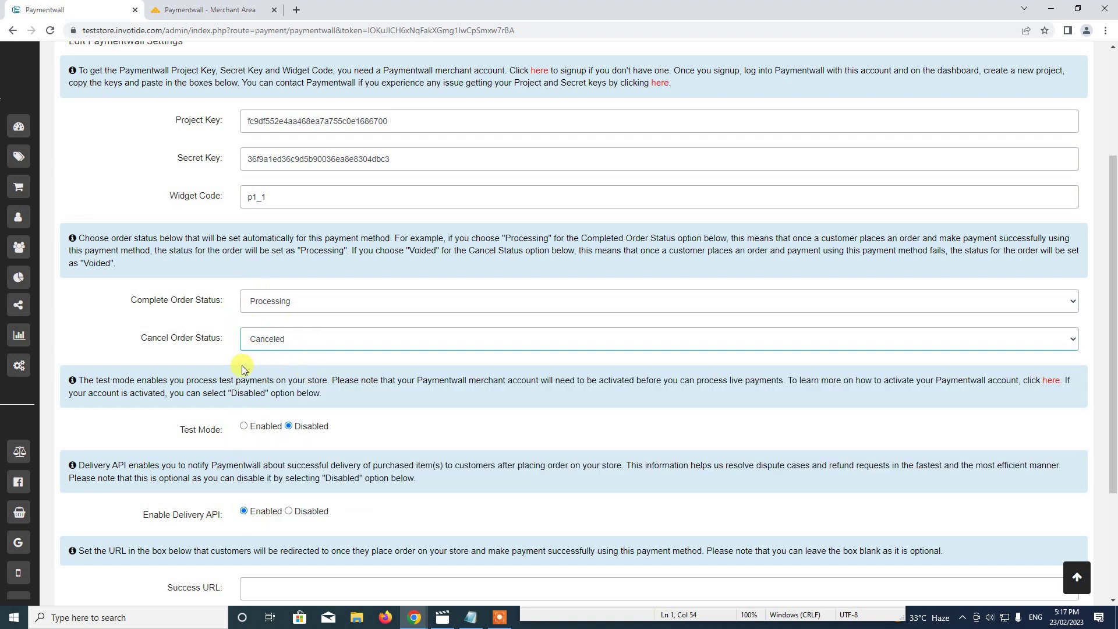
scroll(310, 303, down, 2)
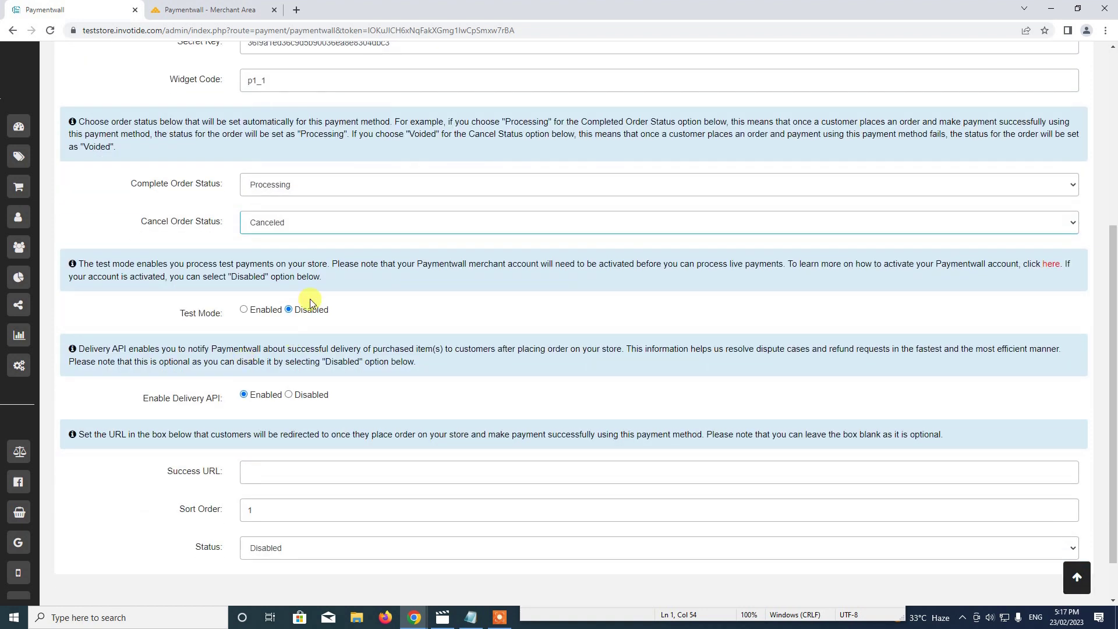
click(244, 311)
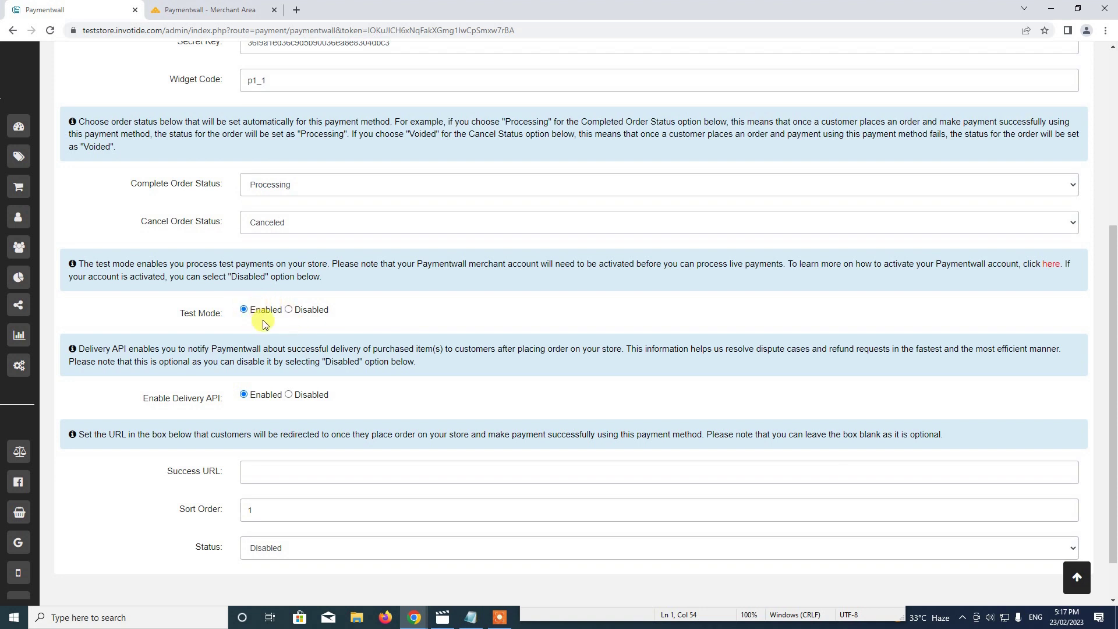
click(215, 10)
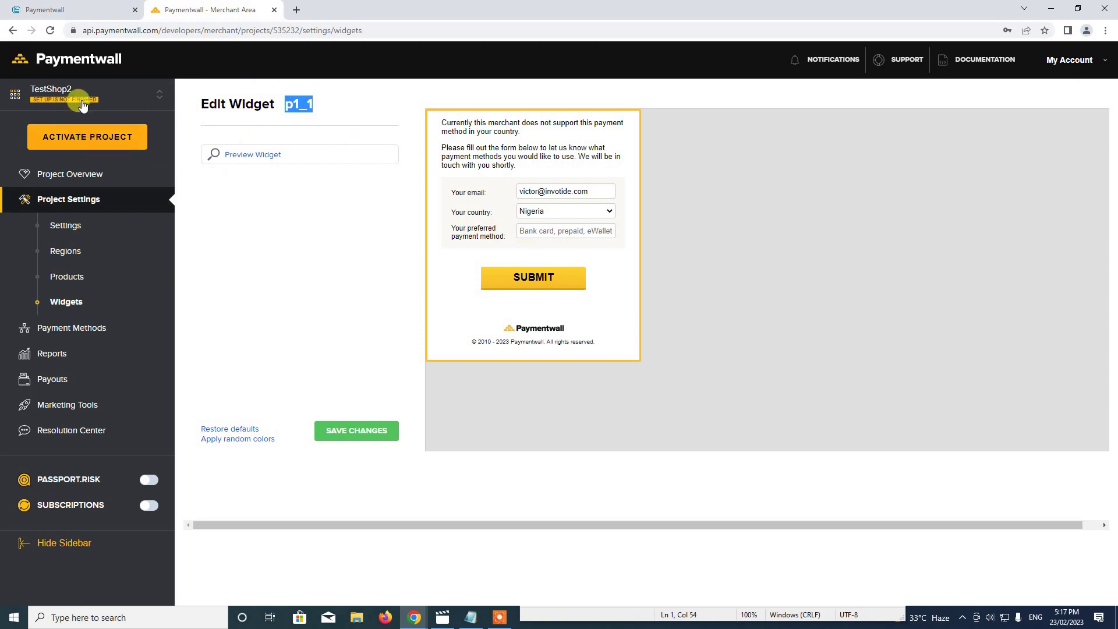
key(ctrl+Tab)
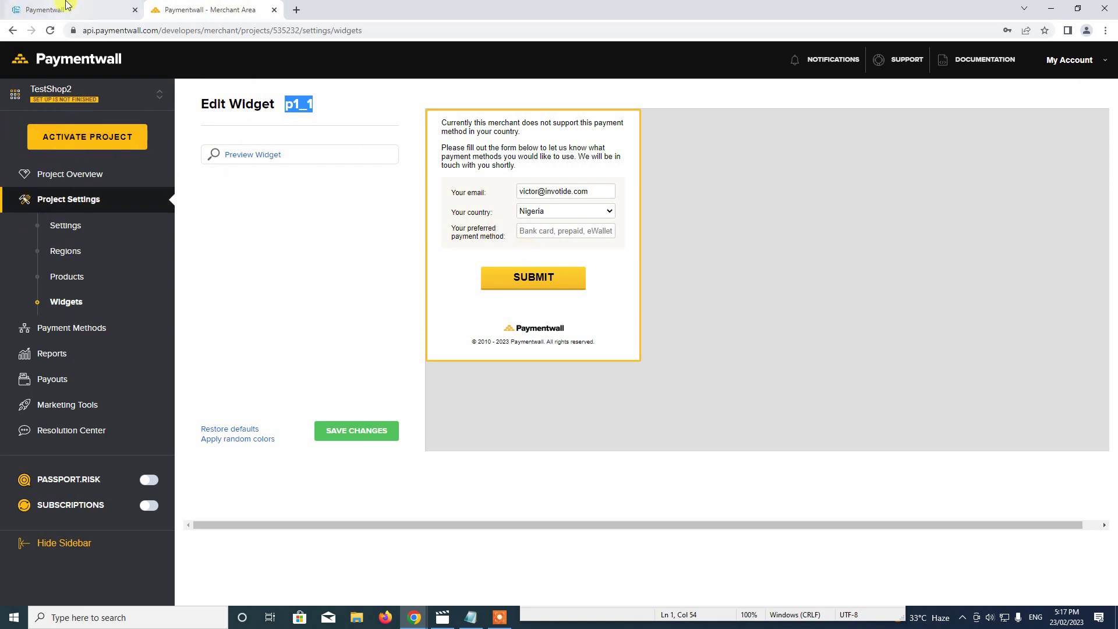
Set the Paymentwall gateway status to Enabled and save the gateway settings.
click(244, 309)
scroll(265, 355, down, 1)
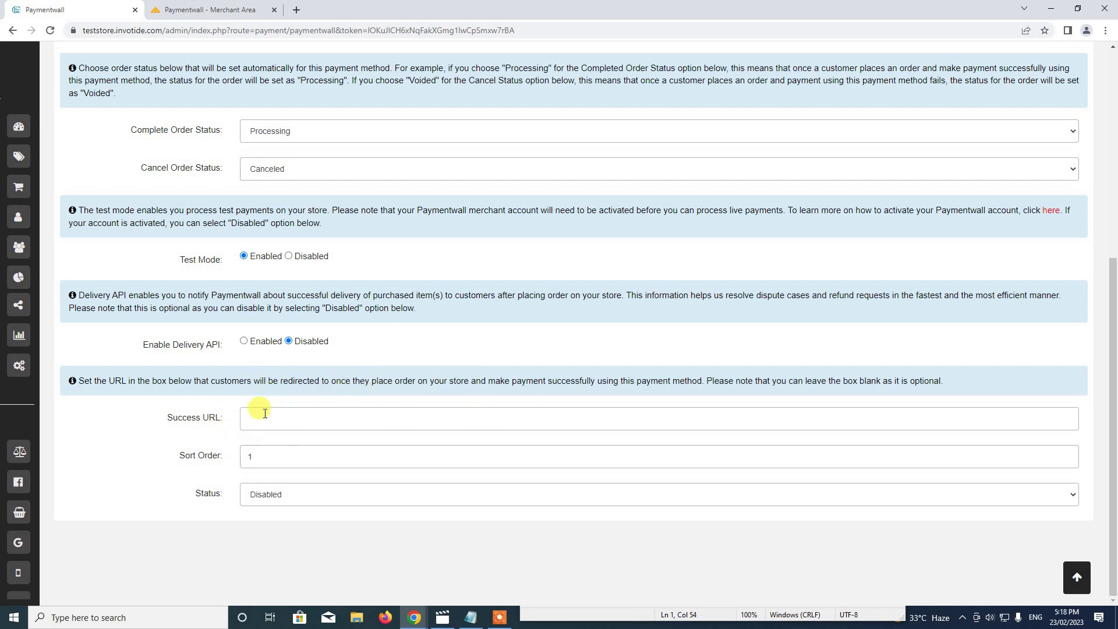
click(263, 495)
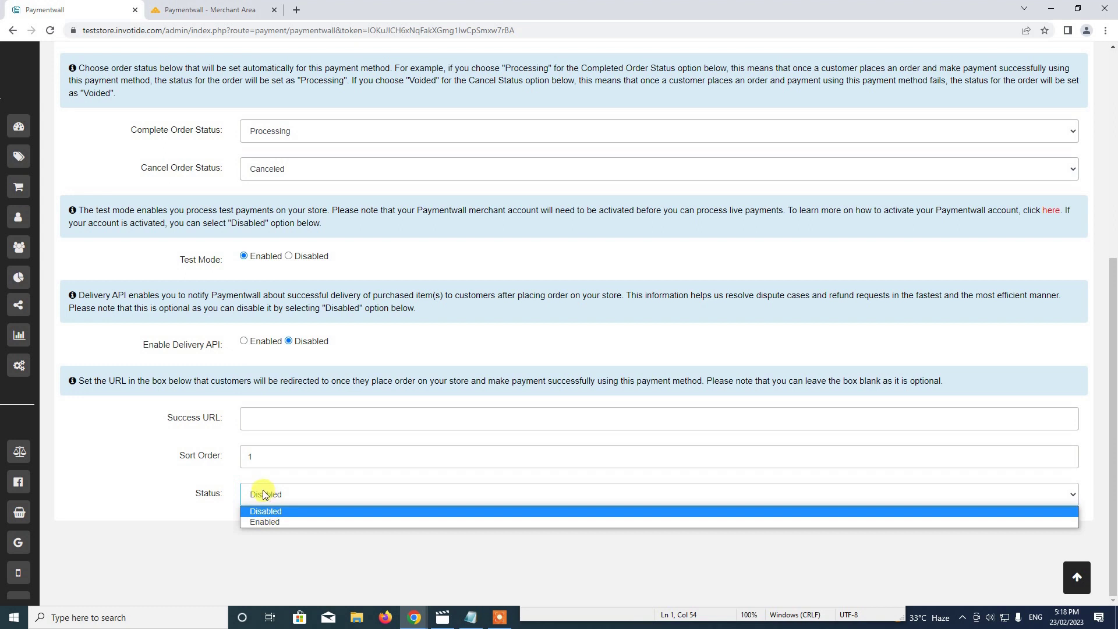
click(264, 455)
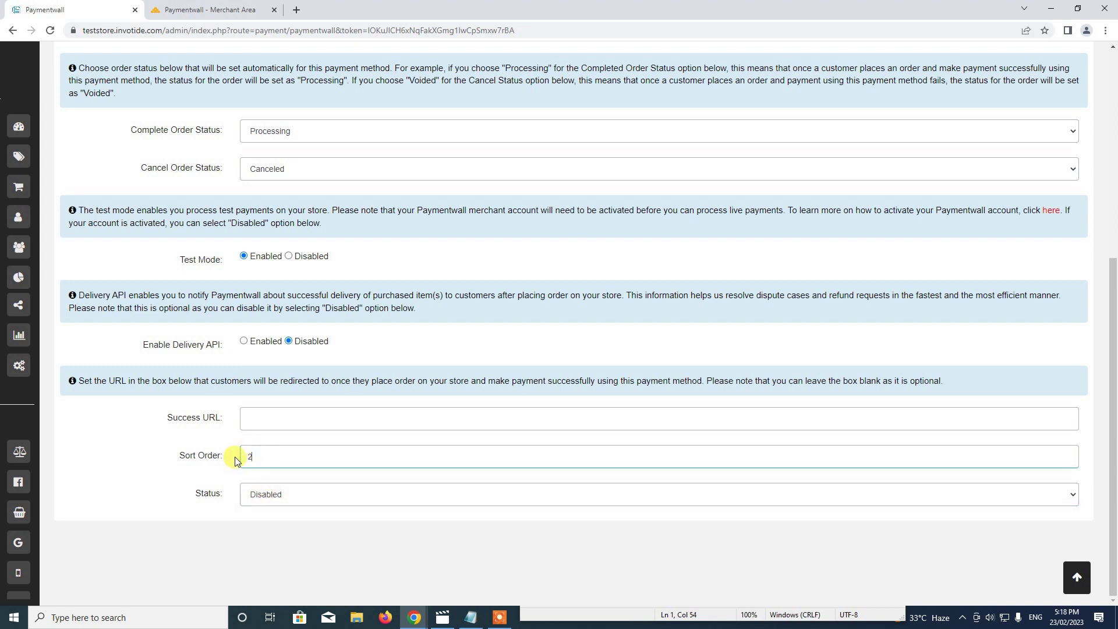
click(271, 499)
click(261, 521)
click(1076, 588)
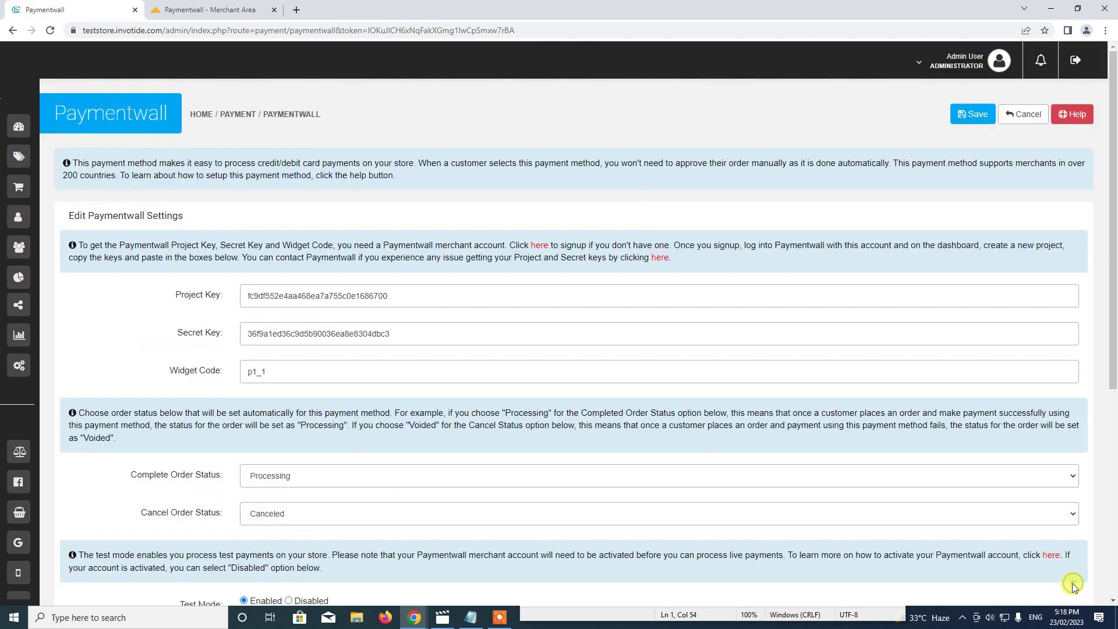
click(971, 115)
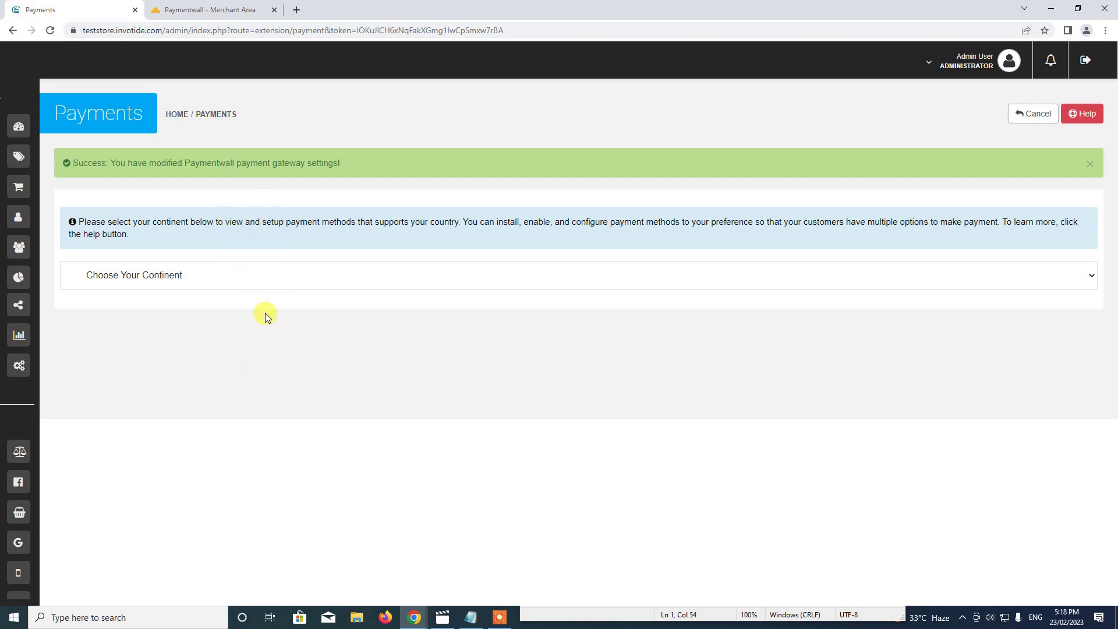
Open the Your Store storefront, add Product 1 to the cart, and check out as a returning customer.
click(953, 65)
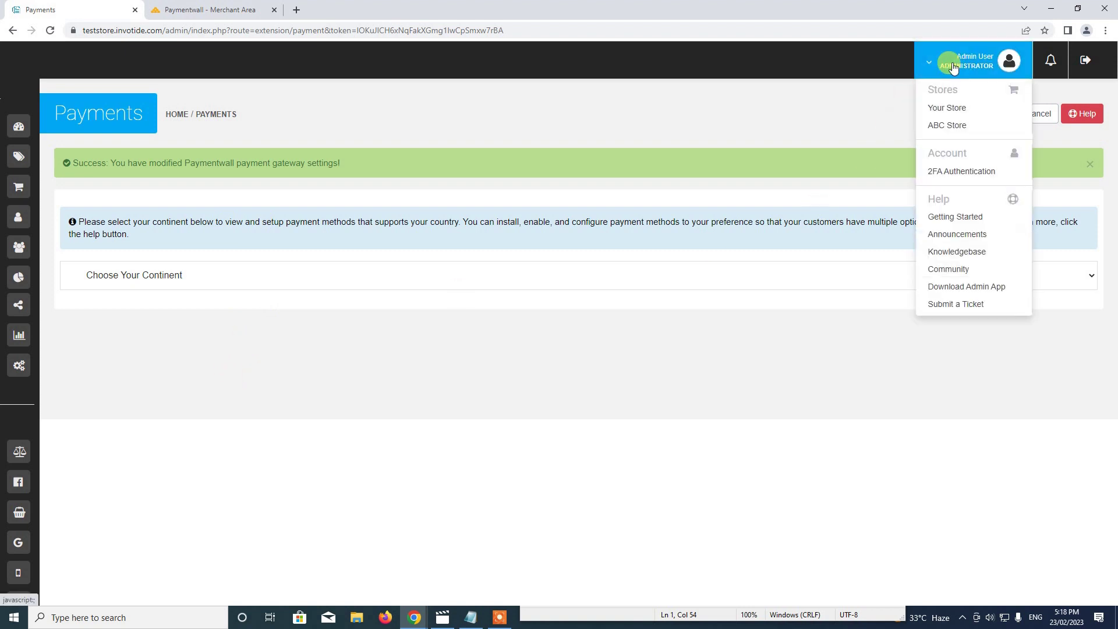
click(957, 115)
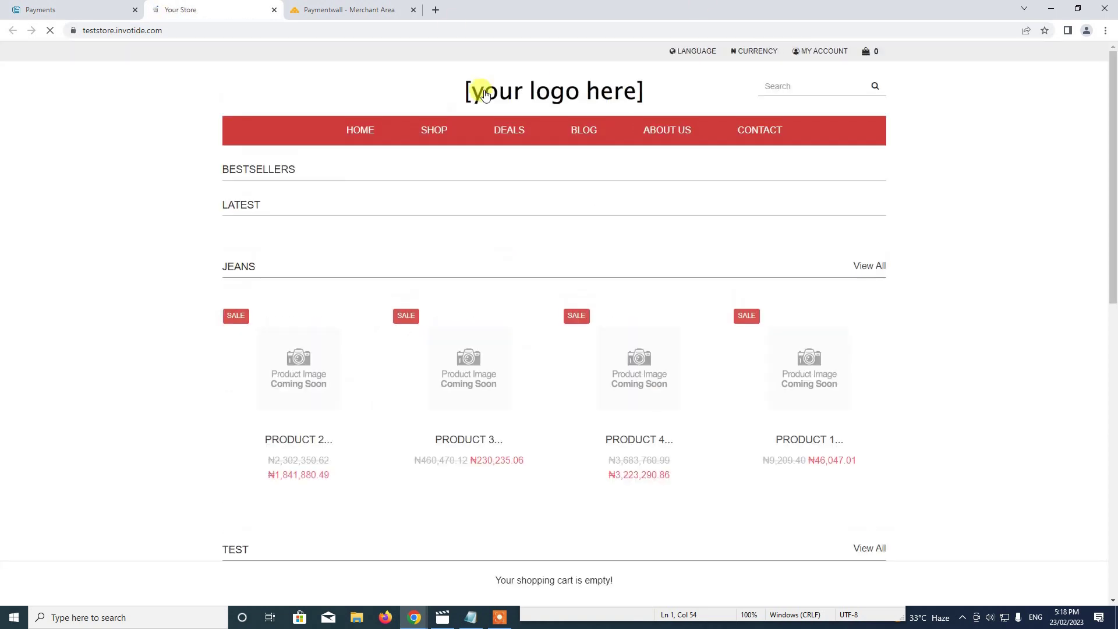
scroll(728, 387, down, 3)
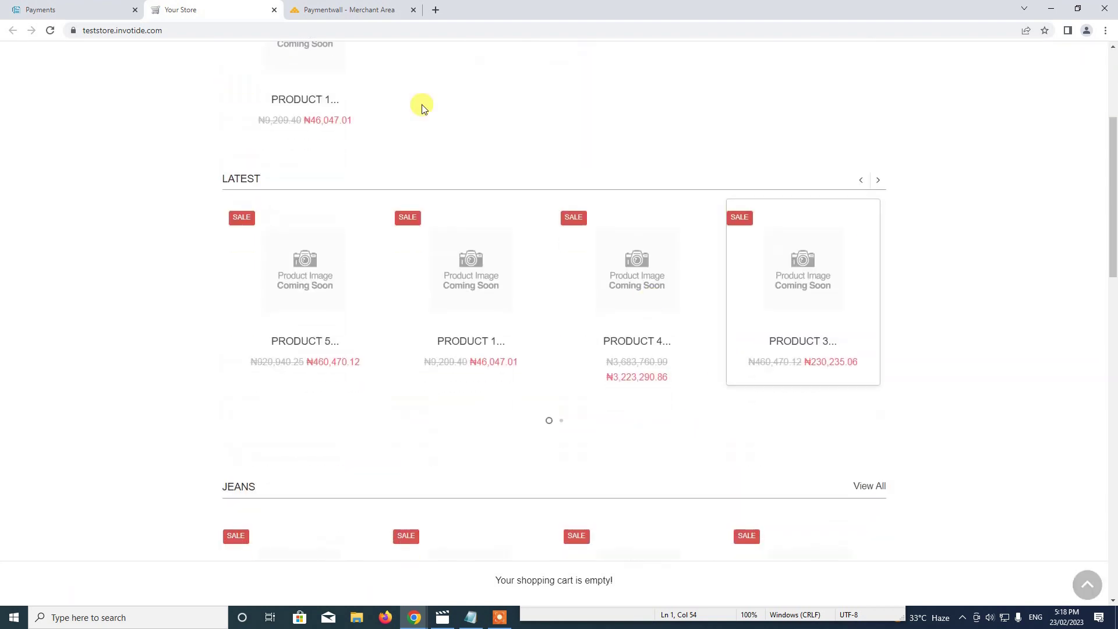
scroll(243, 232, up, 1)
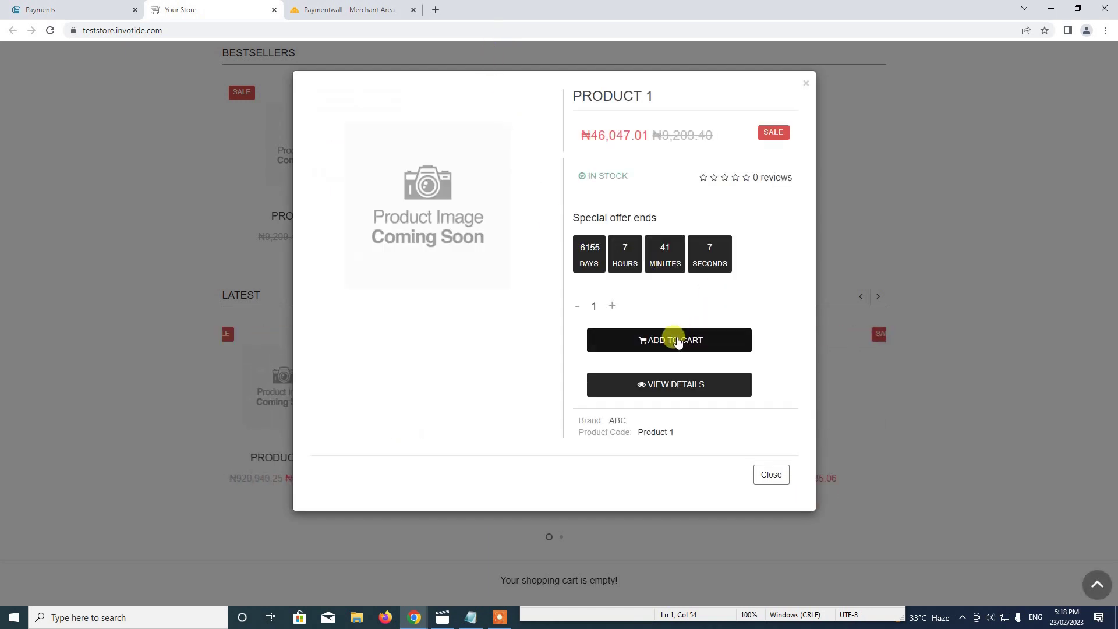
click(669, 340)
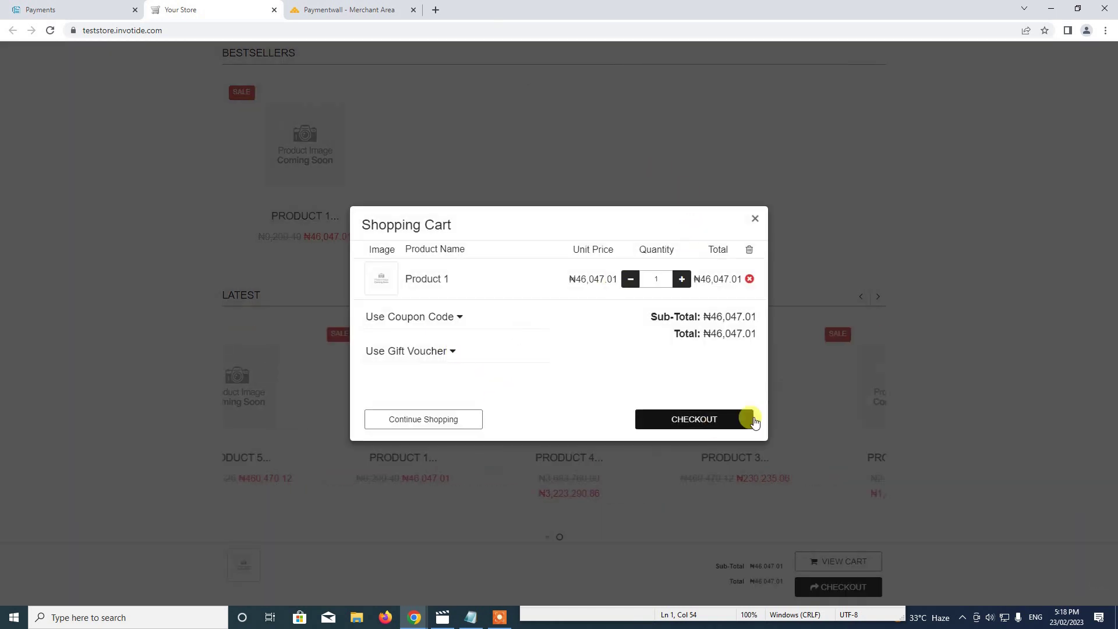
click(699, 419)
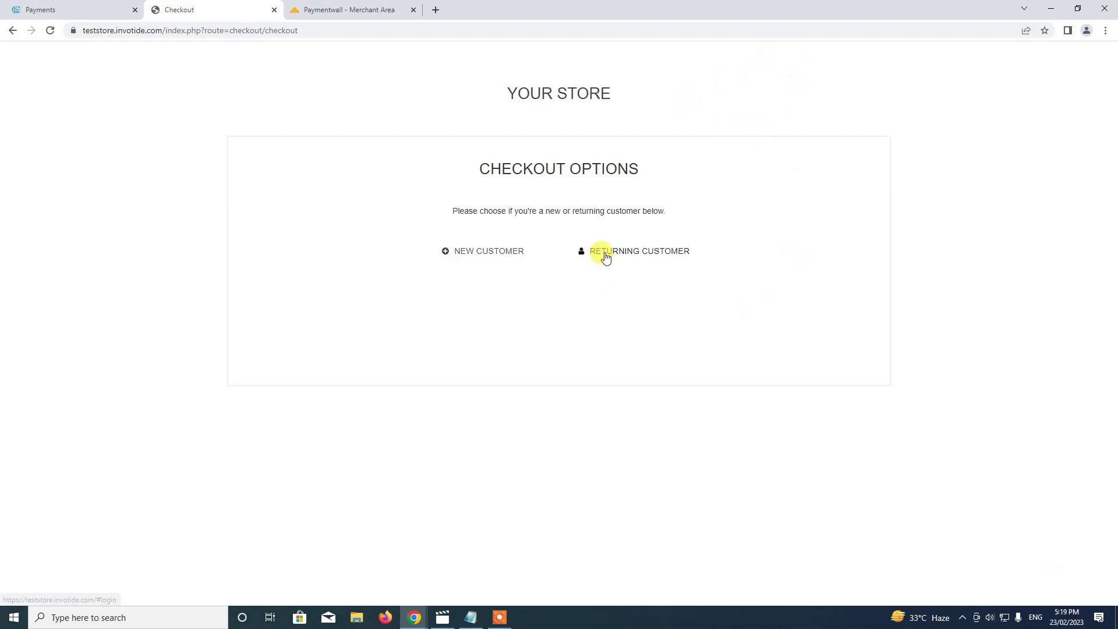
click(606, 254)
Log in as a returning customer with the account e-mail and password.
click(542, 322)
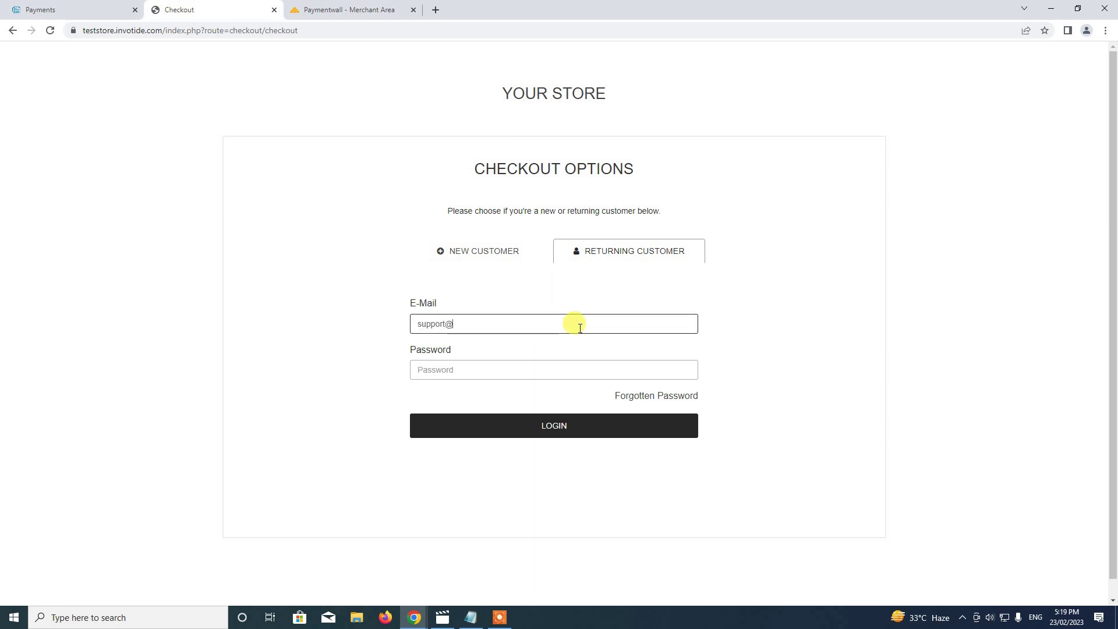
key(Tab)
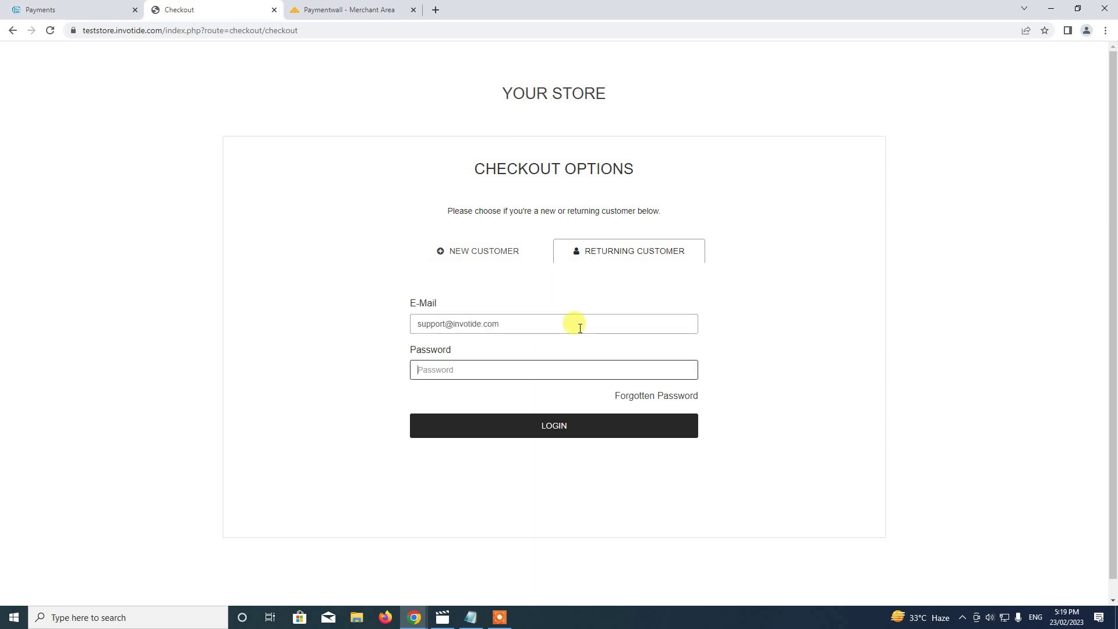
text(*)
click(609, 421)
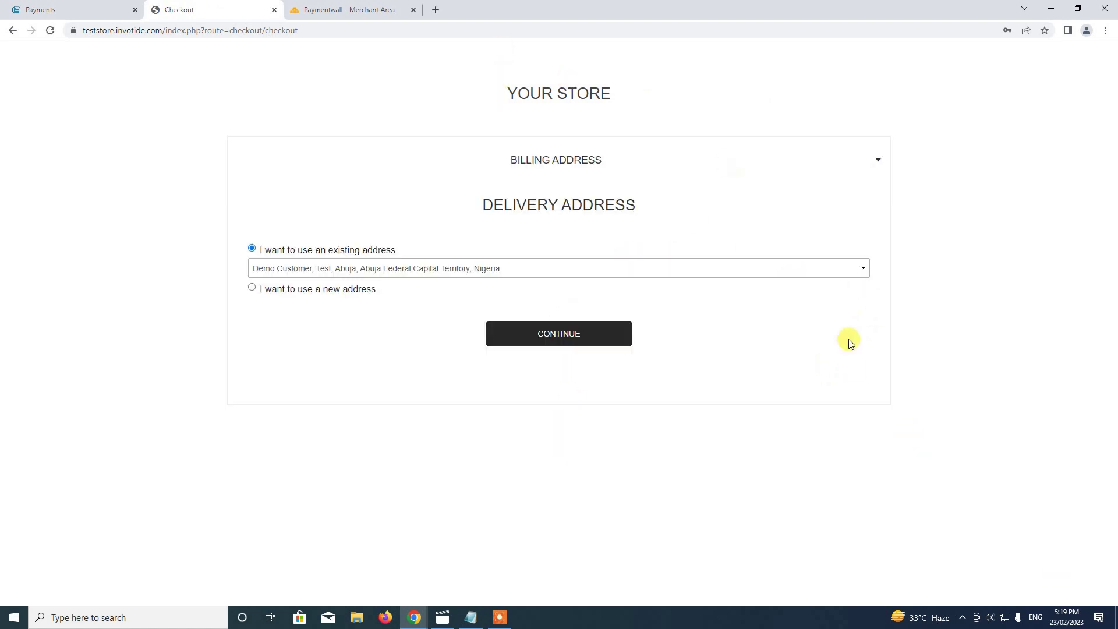
Keep the saved address and Location 1 delivery, choose Pay with Paymentwall, and pay.
click(555, 330)
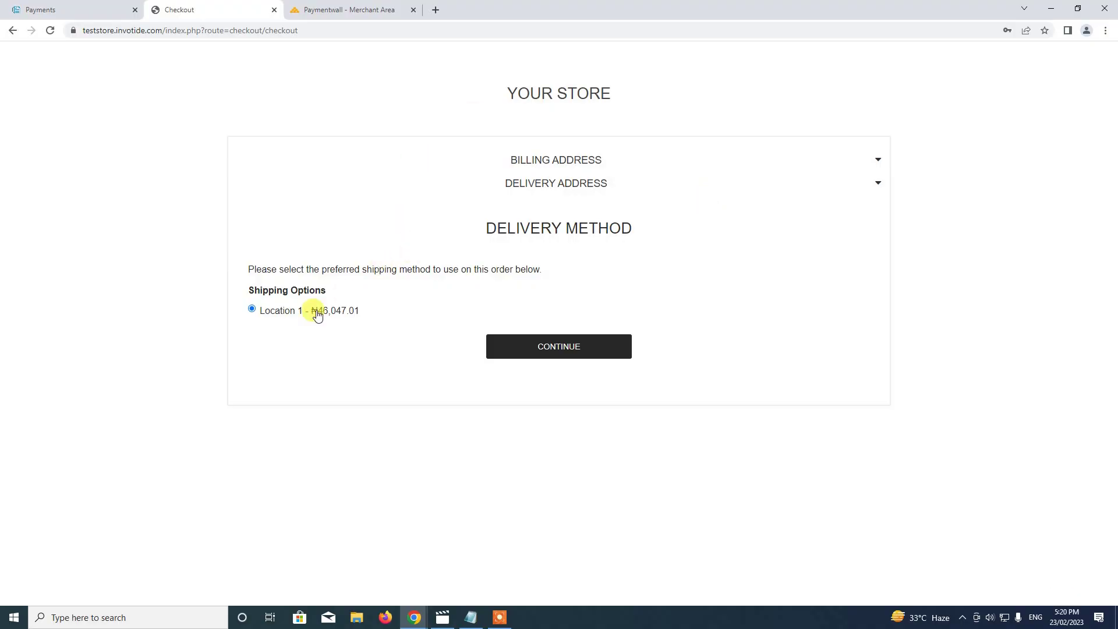
click(577, 341)
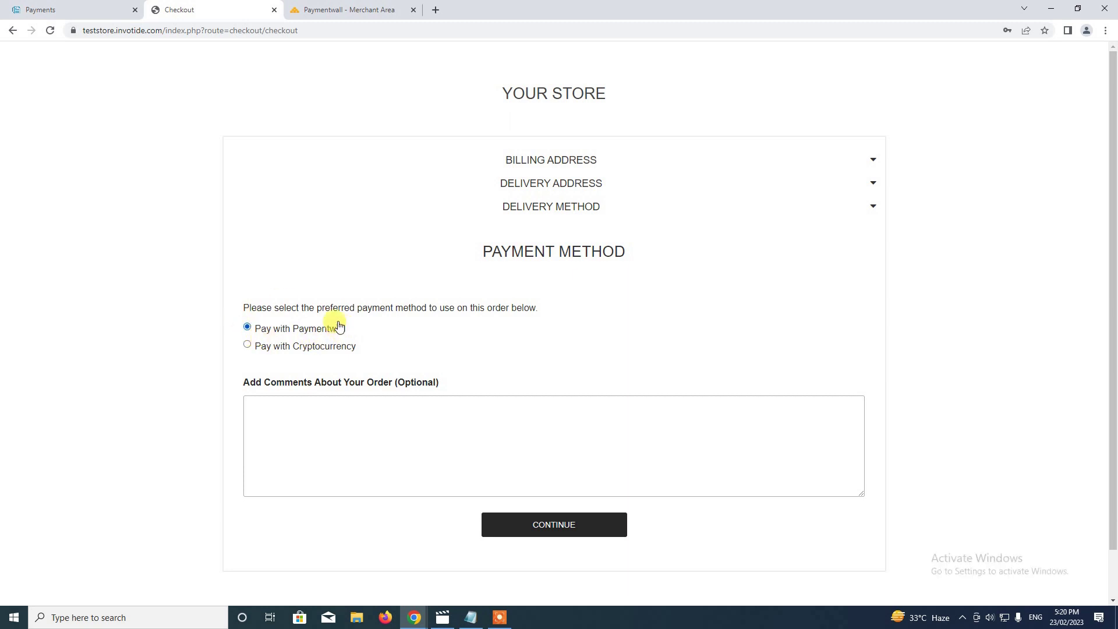
click(282, 347)
click(281, 329)
scroll(606, 299, down, 1)
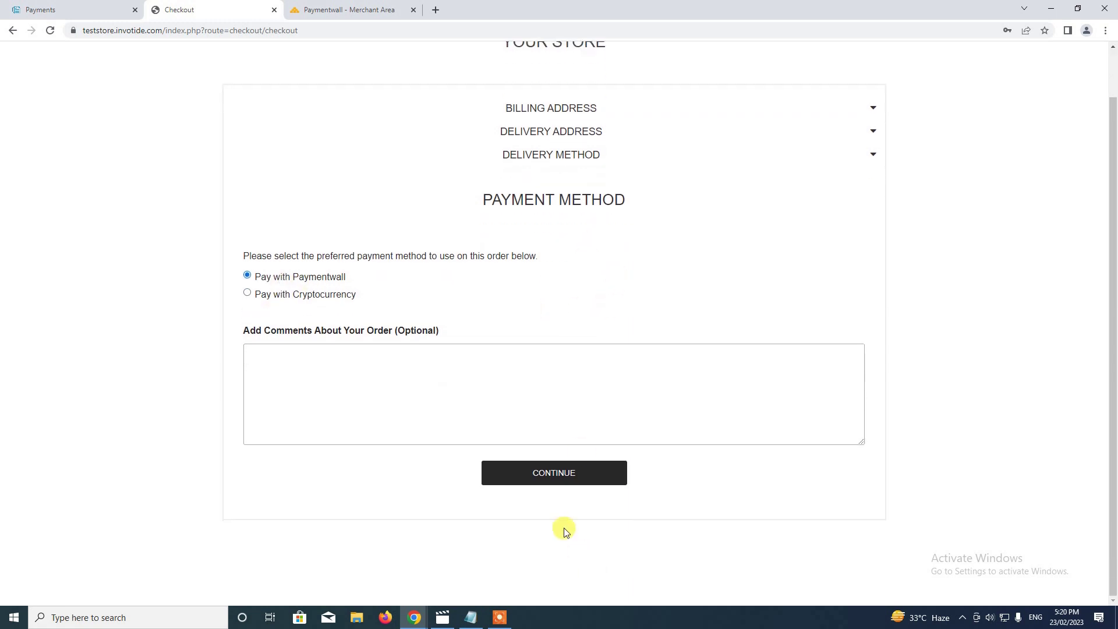
click(554, 479)
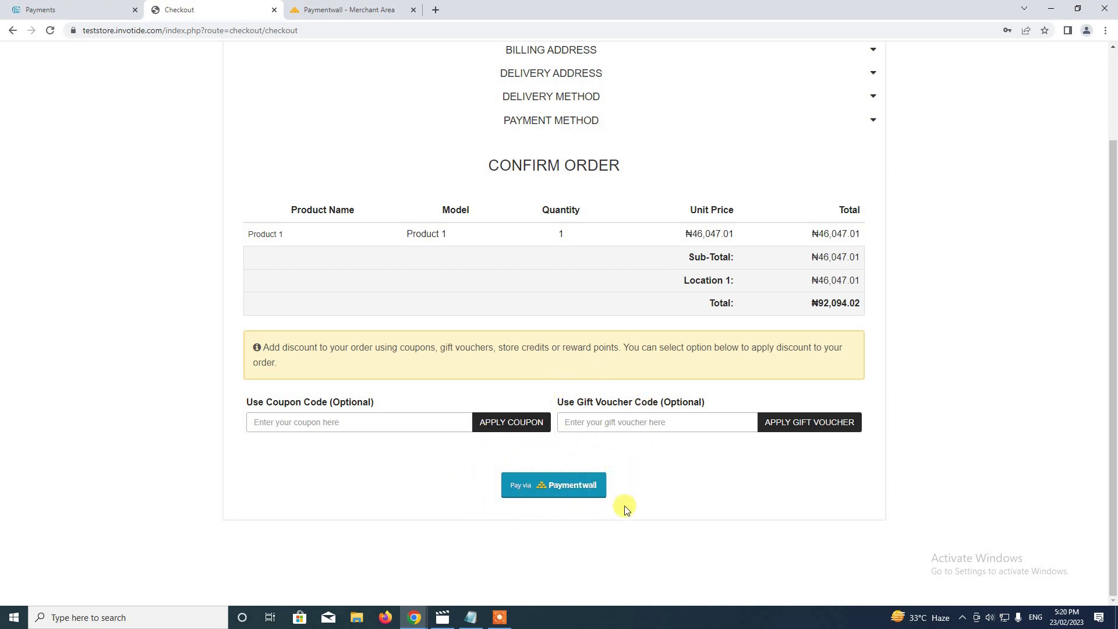
click(549, 490)
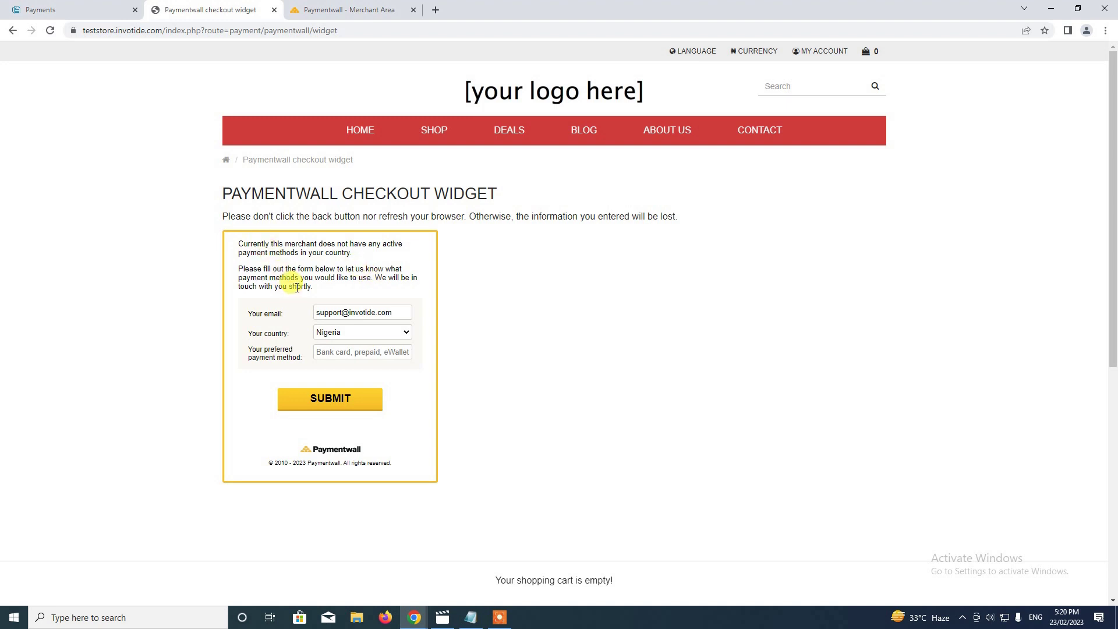
click(342, 352)
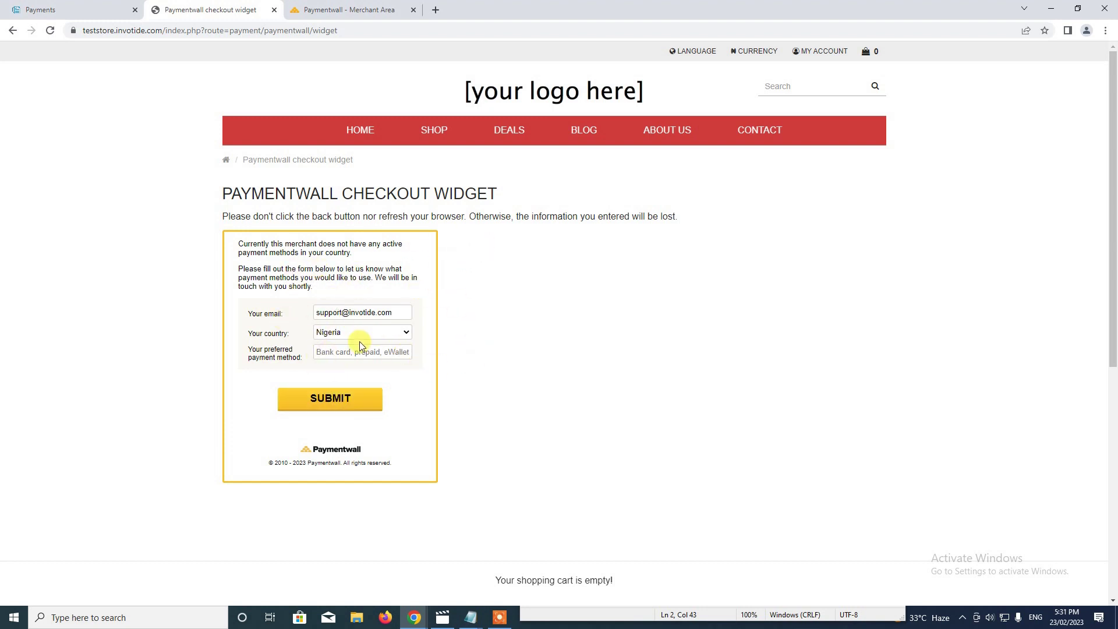
click(357, 11)
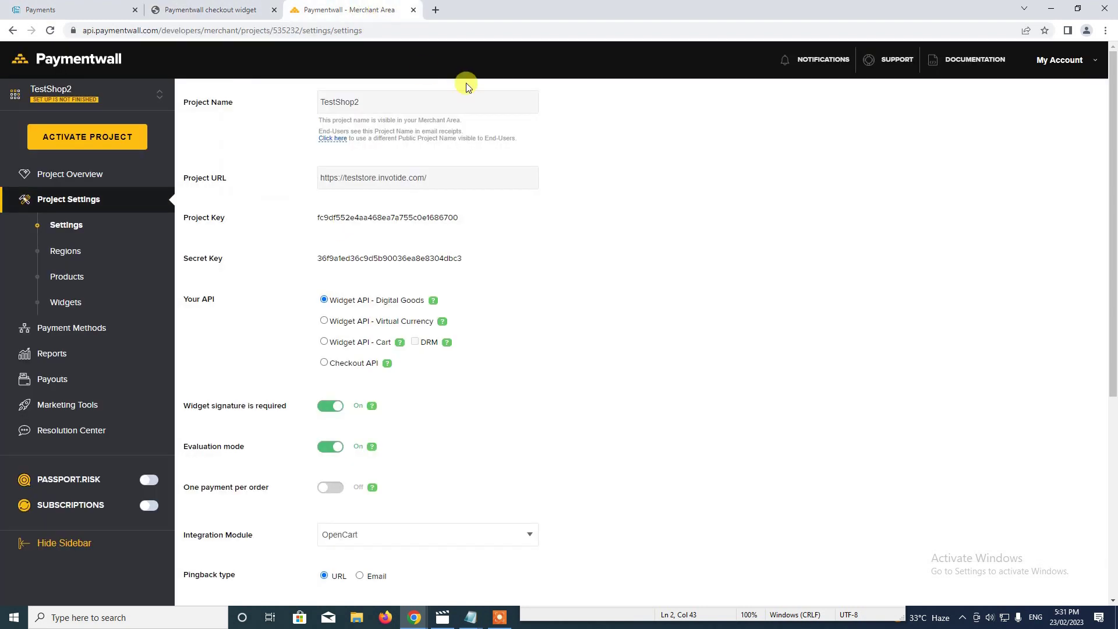
Open TestShop2's Payment Methods from the all-projects overview.
click(33, 96)
click(38, 120)
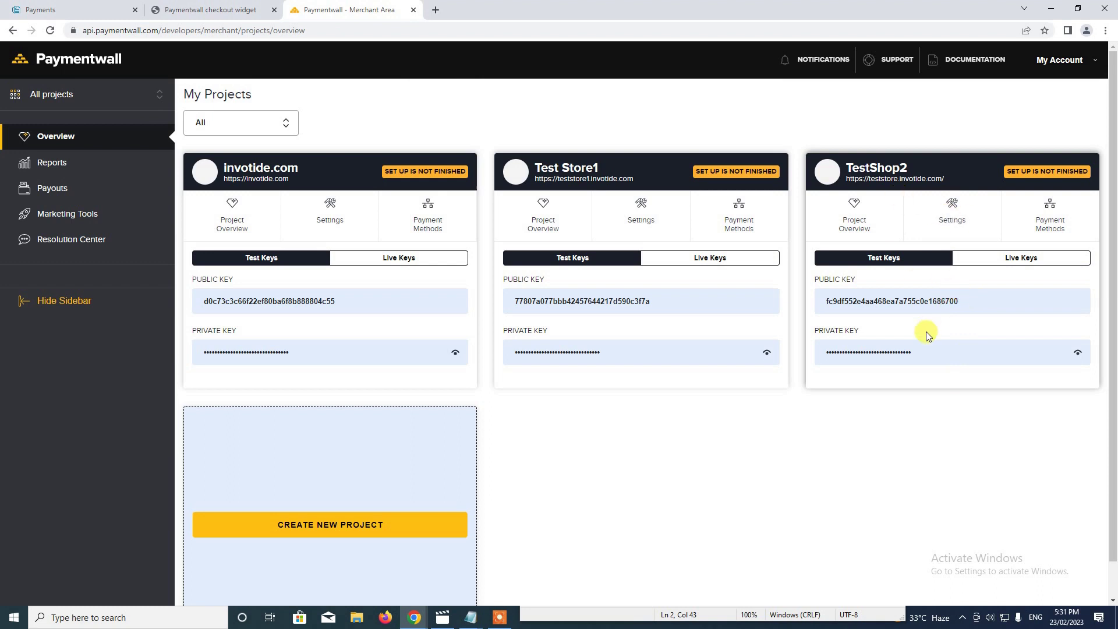
click(1052, 220)
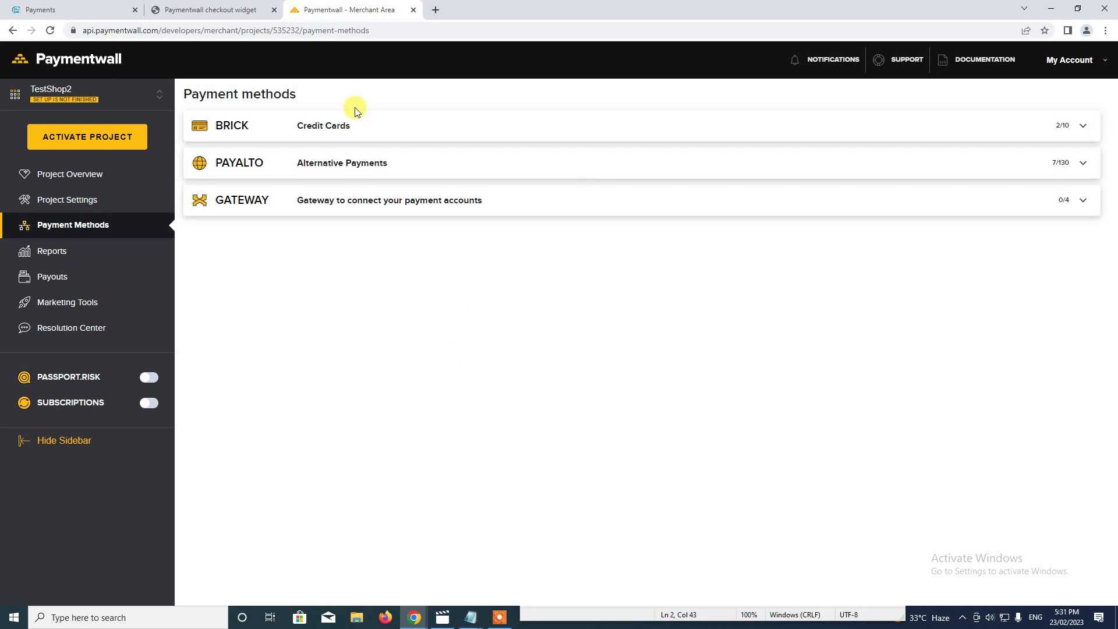
Enable Brick card coverage: Korea, Taiwan, Local ATM, Bancontact, Indonesia, Thailand.
click(1079, 127)
click(615, 279)
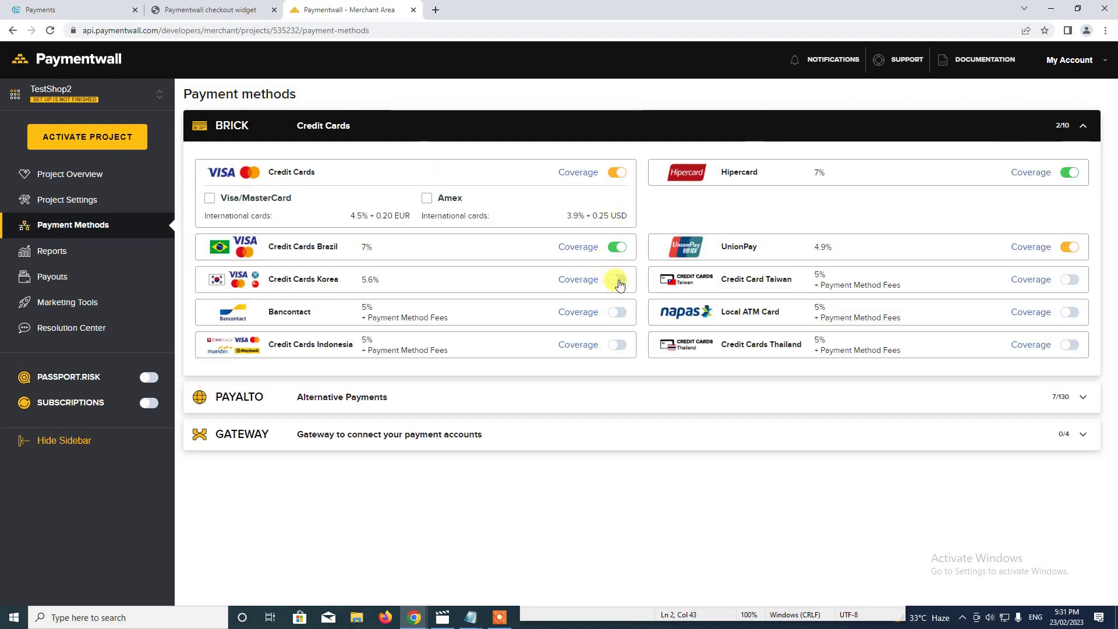
click(1070, 280)
click(1070, 312)
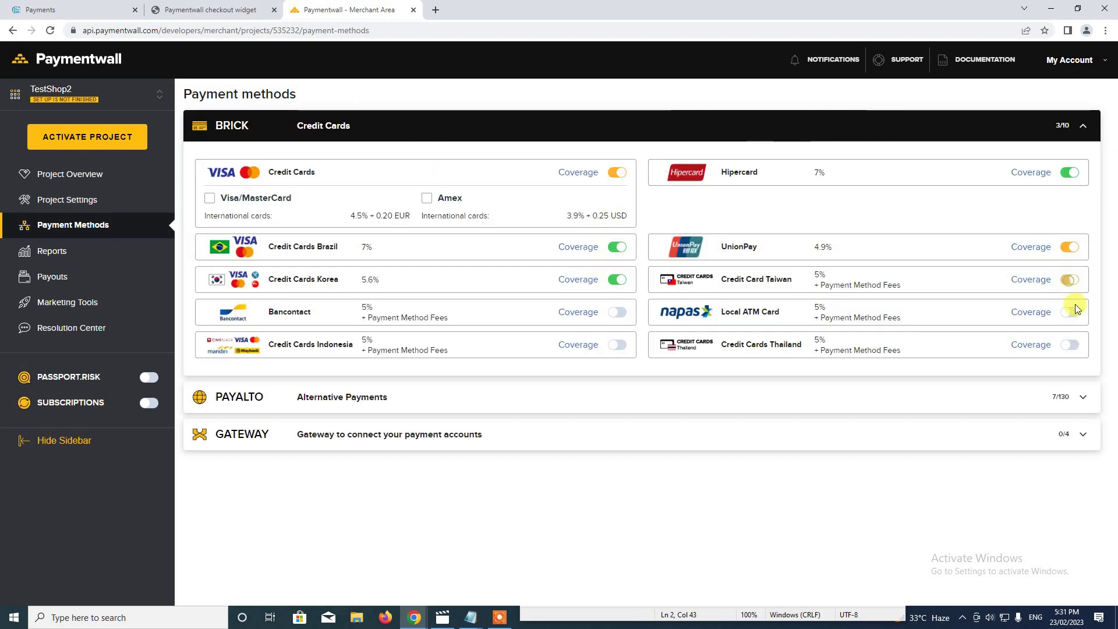
click(617, 313)
click(617, 345)
click(1072, 346)
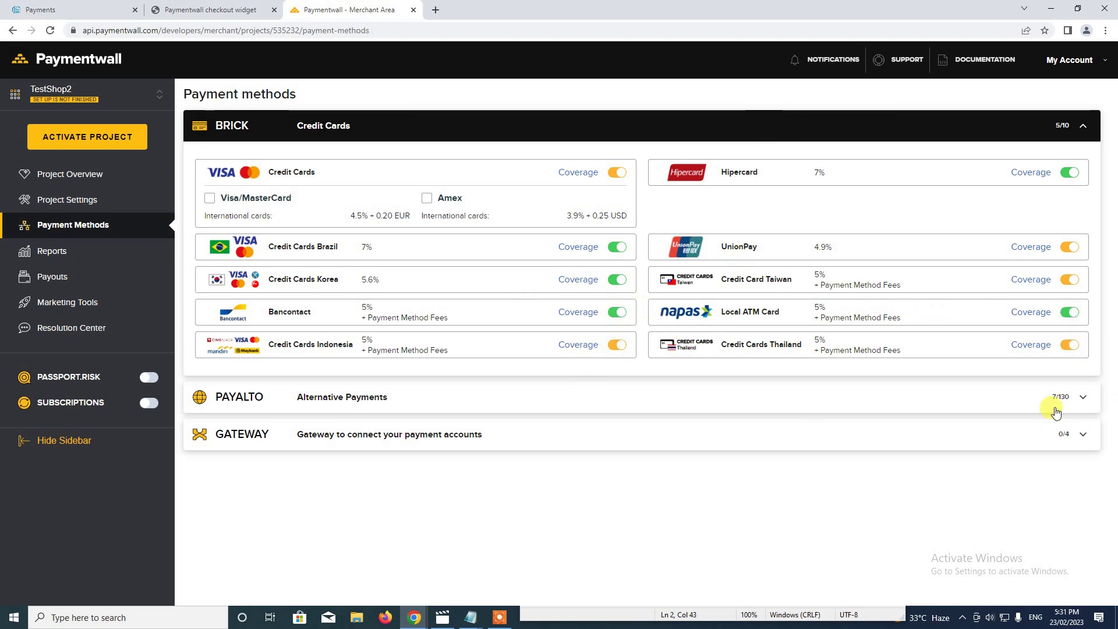
Enable bank transfers for Vietnam, Krungsri, EPS, Poland, FPS Hong Kong, Korea, Argentina, SEPA.
click(1079, 398)
scroll(475, 445, down, 3)
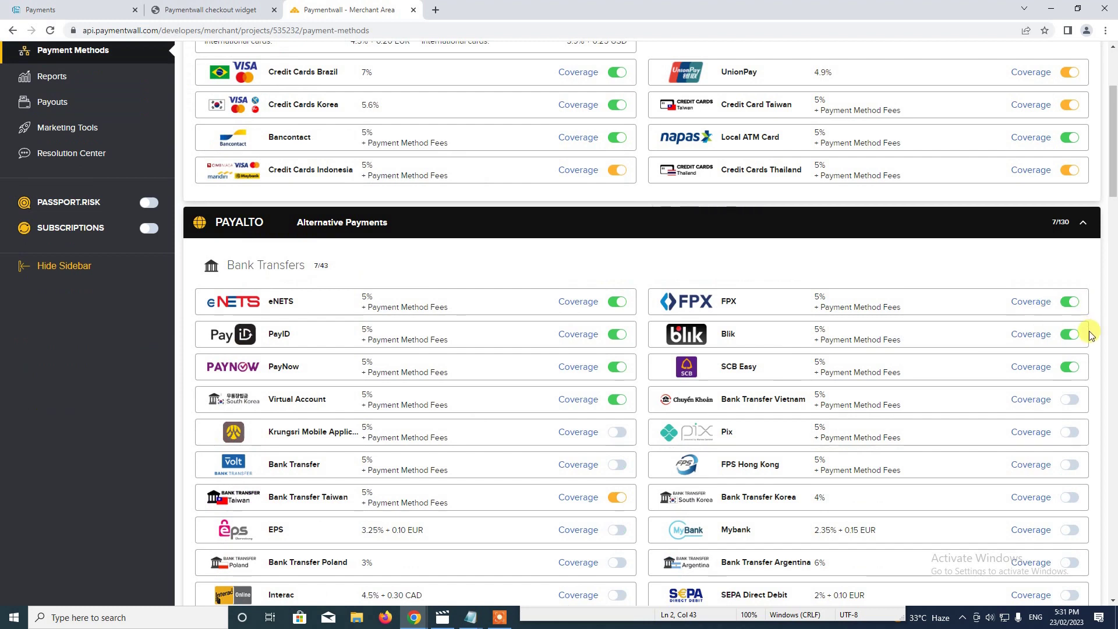
click(1068, 400)
click(616, 431)
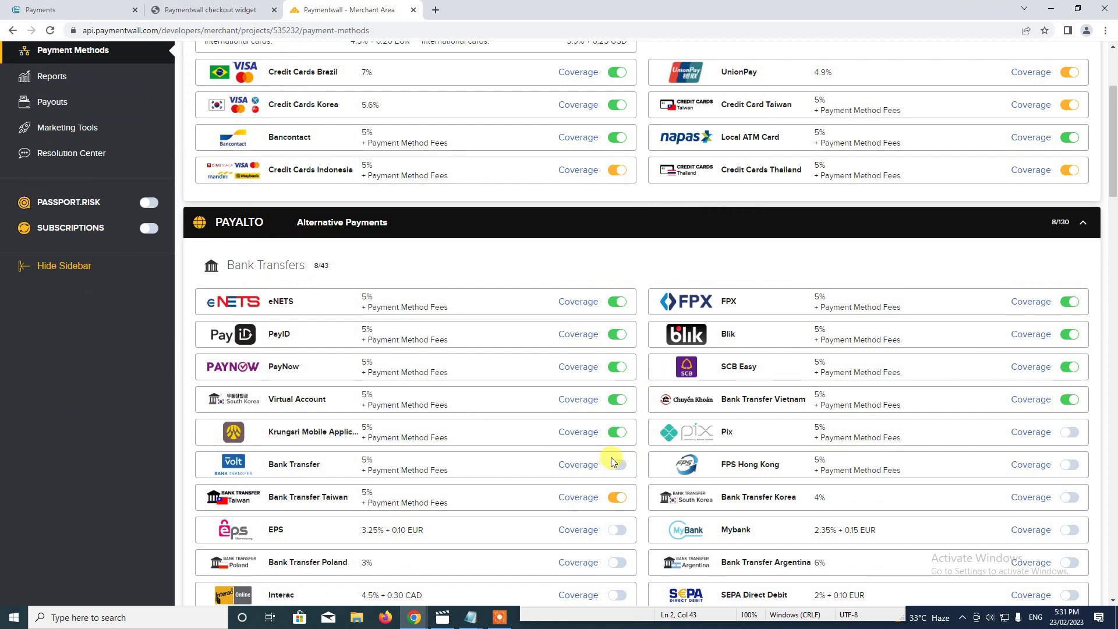
scroll(616, 468, down, 3)
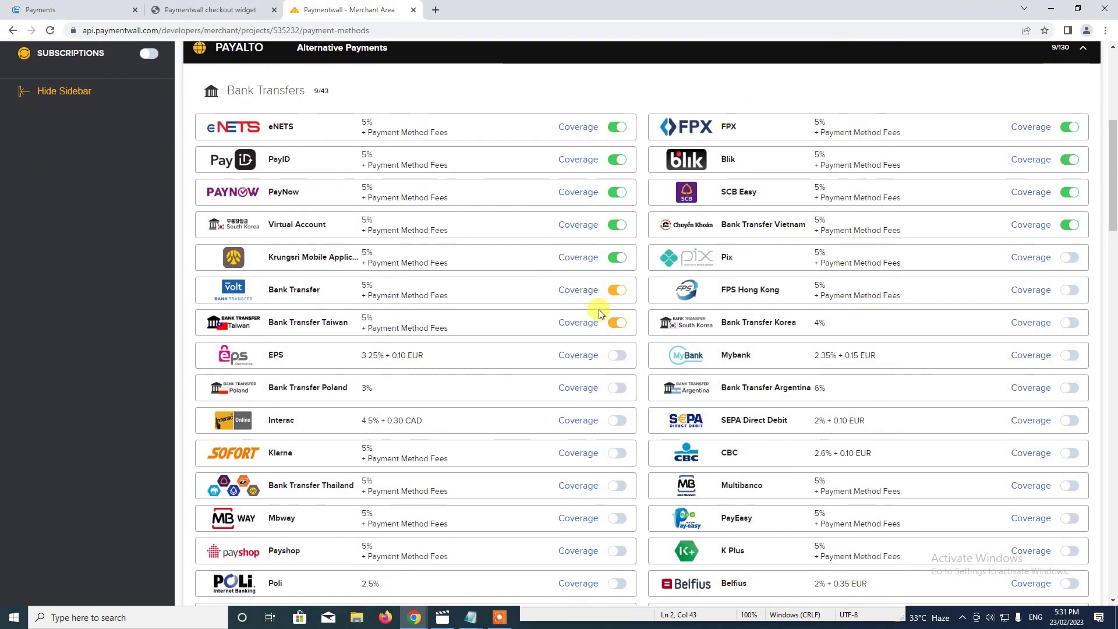
click(608, 289)
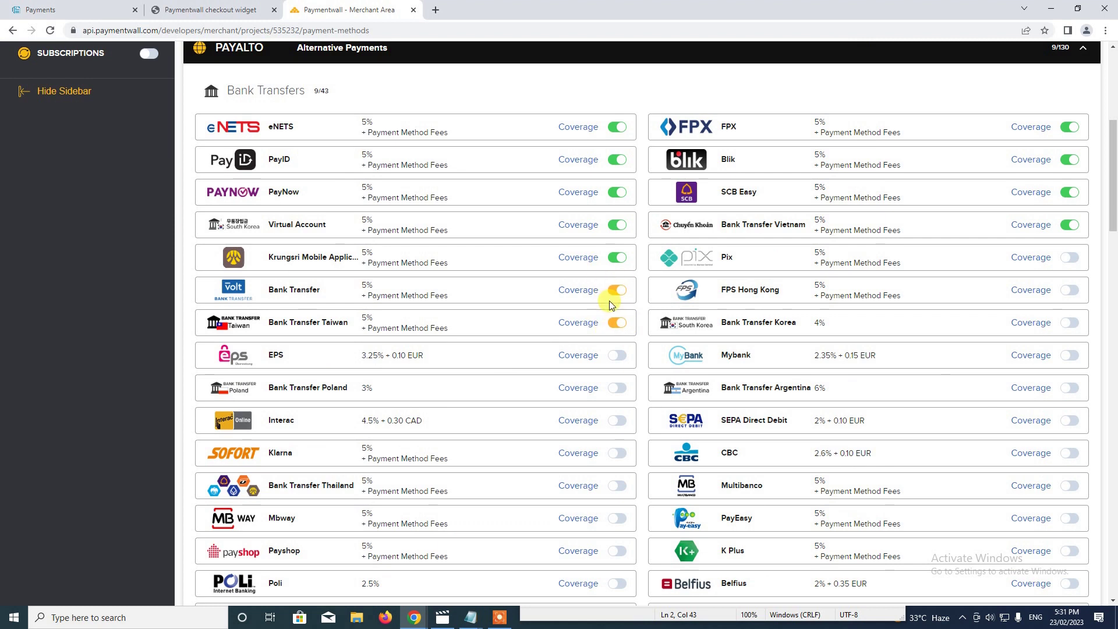
click(617, 356)
click(618, 387)
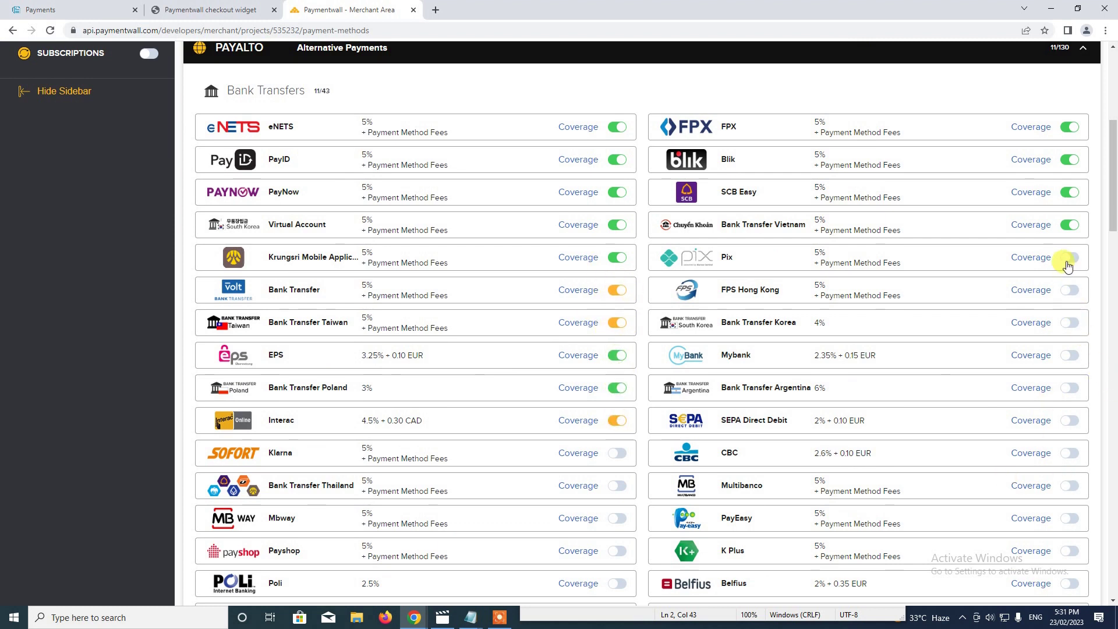
click(1070, 290)
click(1070, 323)
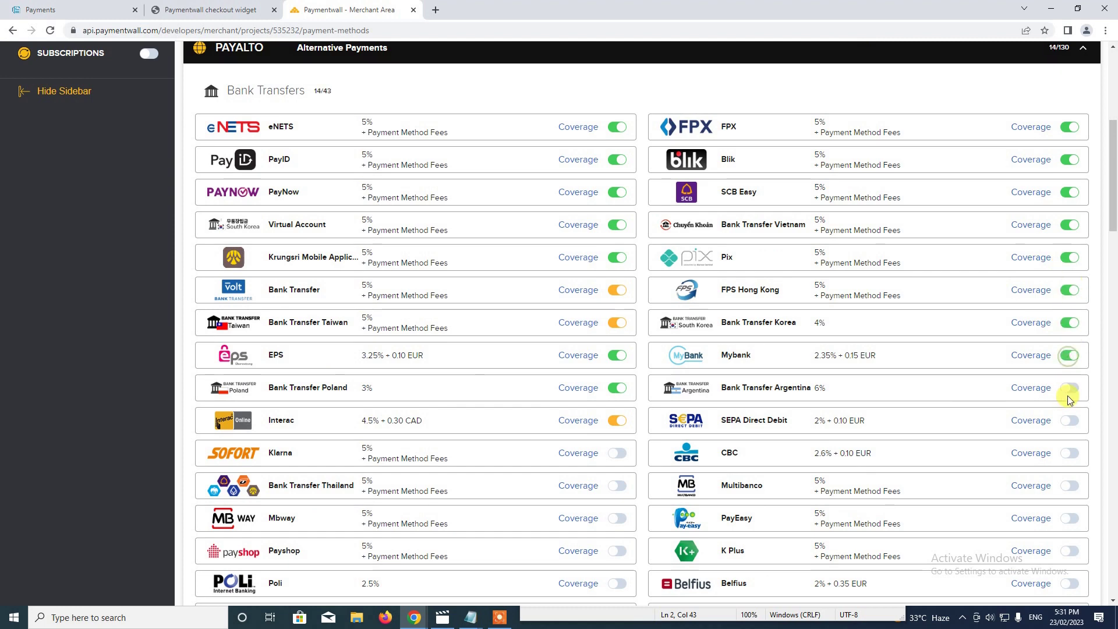
click(1070, 388)
click(1071, 420)
scroll(845, 466, down, 3)
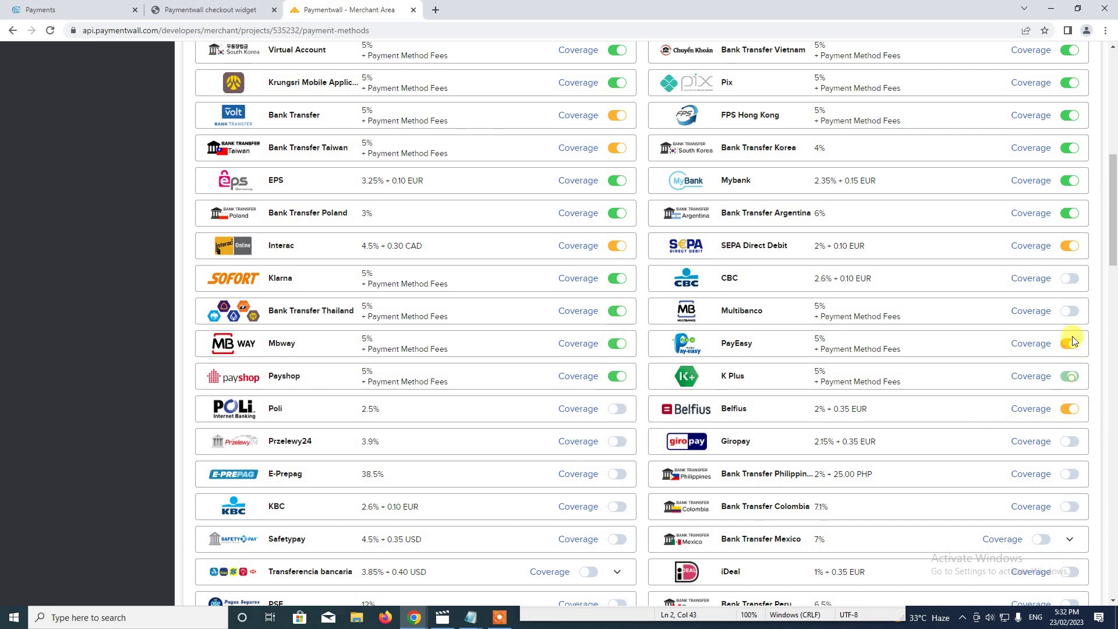
Enable coverage for CBC and eWallets GOC Pay, Toss Pay, Payco, Paga E-wallet, 9Pay, Apple Pay.
click(1069, 279)
scroll(439, 387, up, 3)
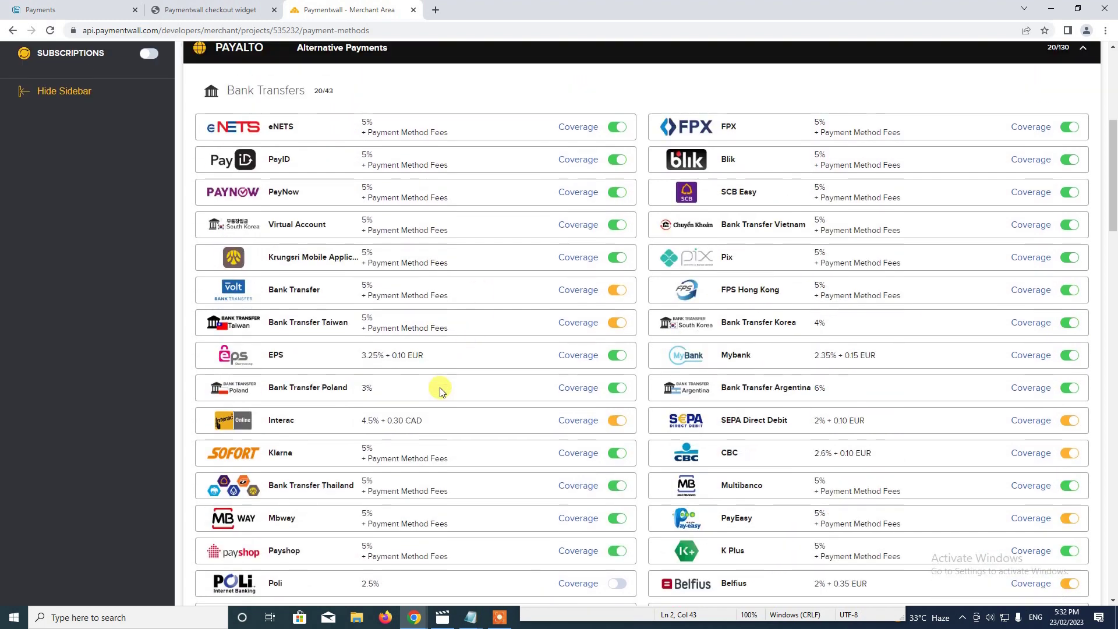
scroll(615, 392, down, 5)
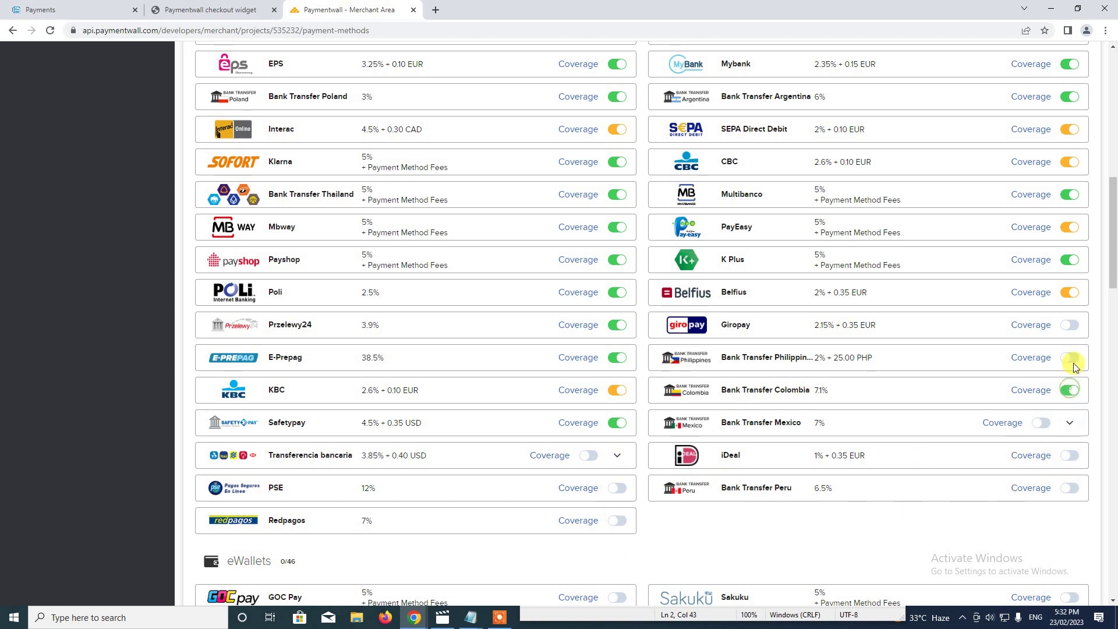
scroll(600, 449, down, 2)
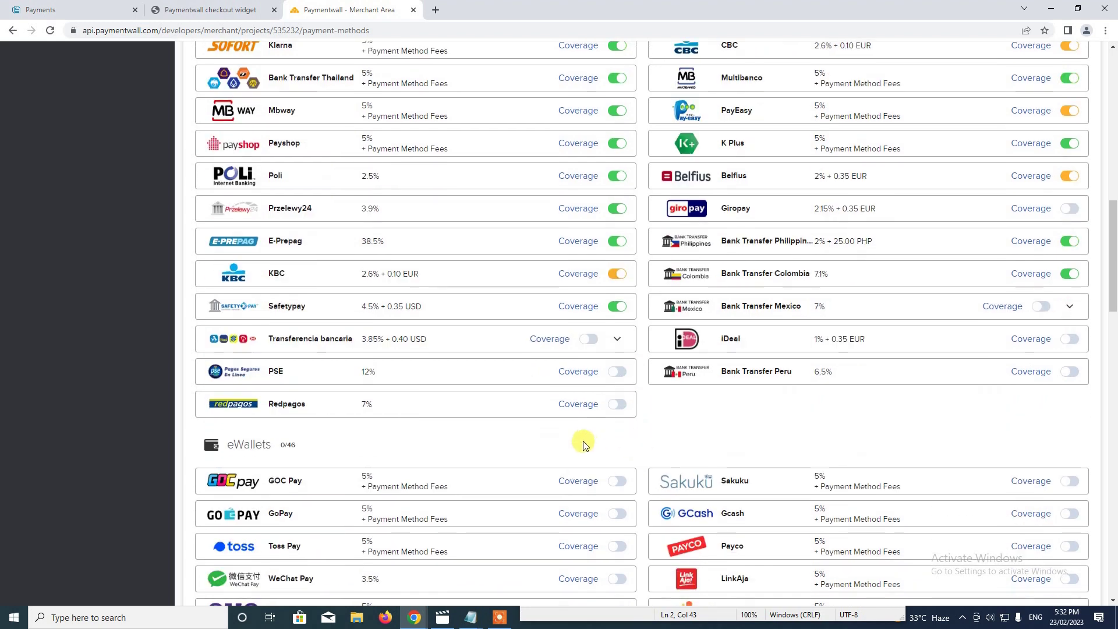
scroll(457, 396, down, 5)
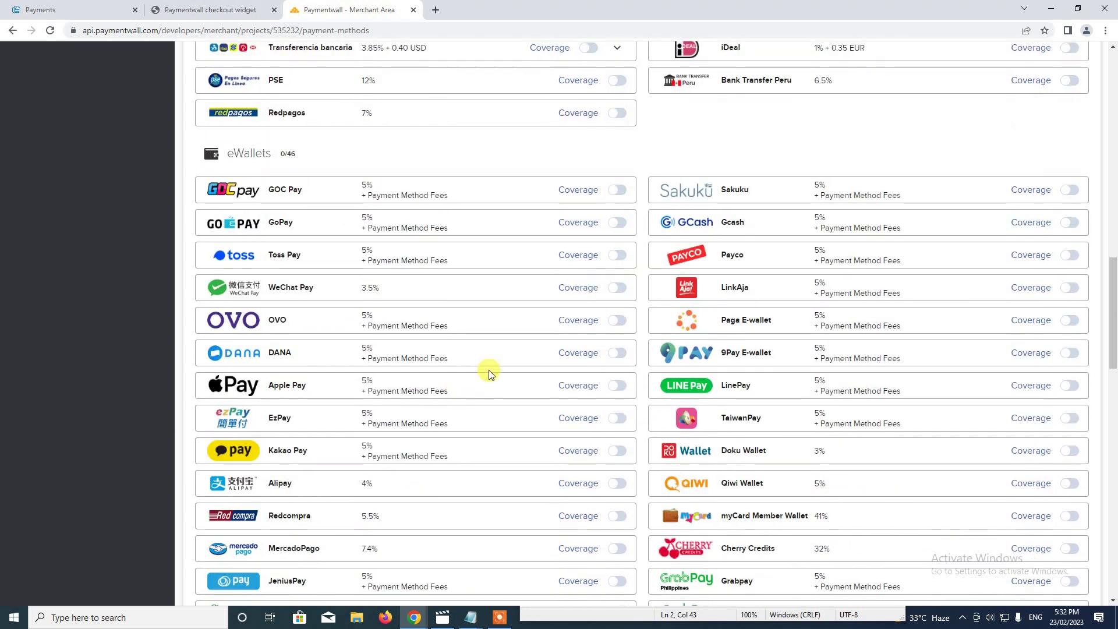
click(614, 192)
click(618, 256)
click(1080, 216)
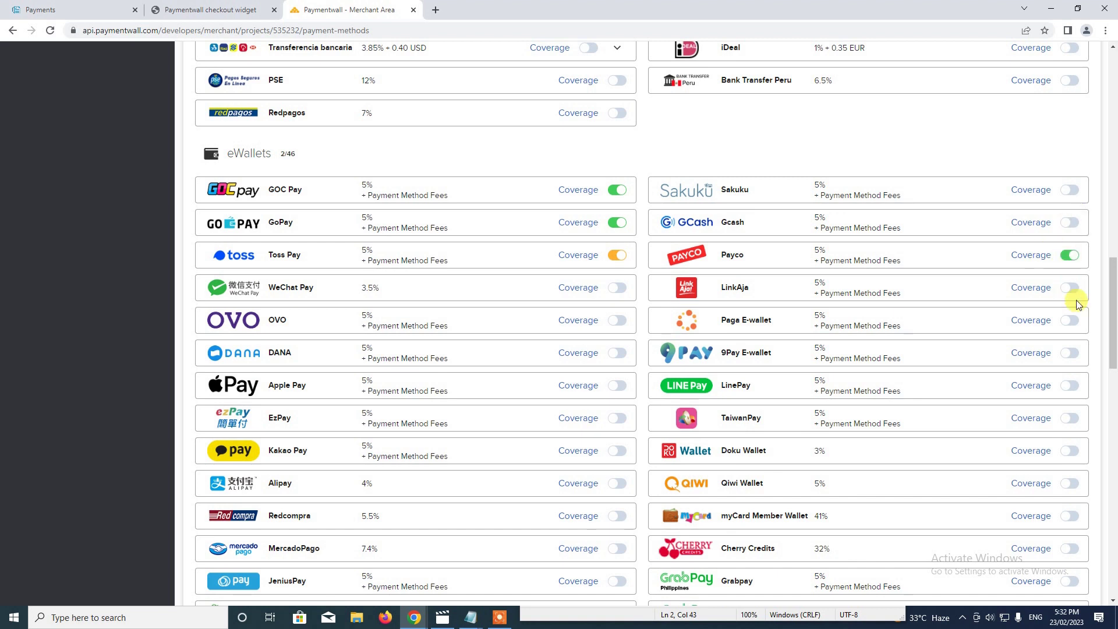
click(1071, 322)
click(1071, 353)
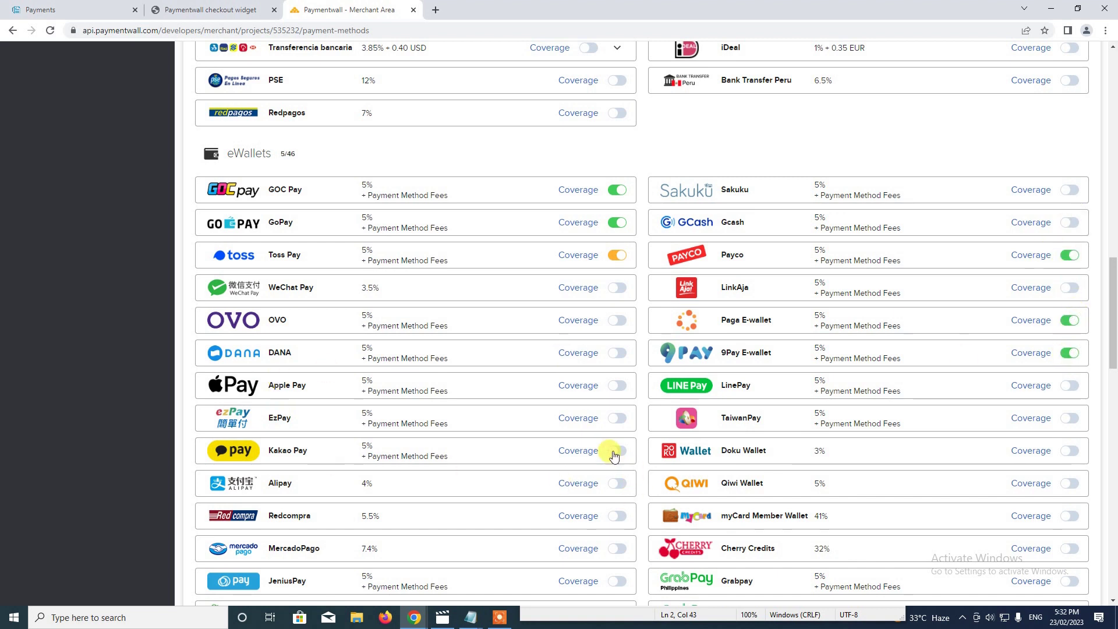
click(614, 391)
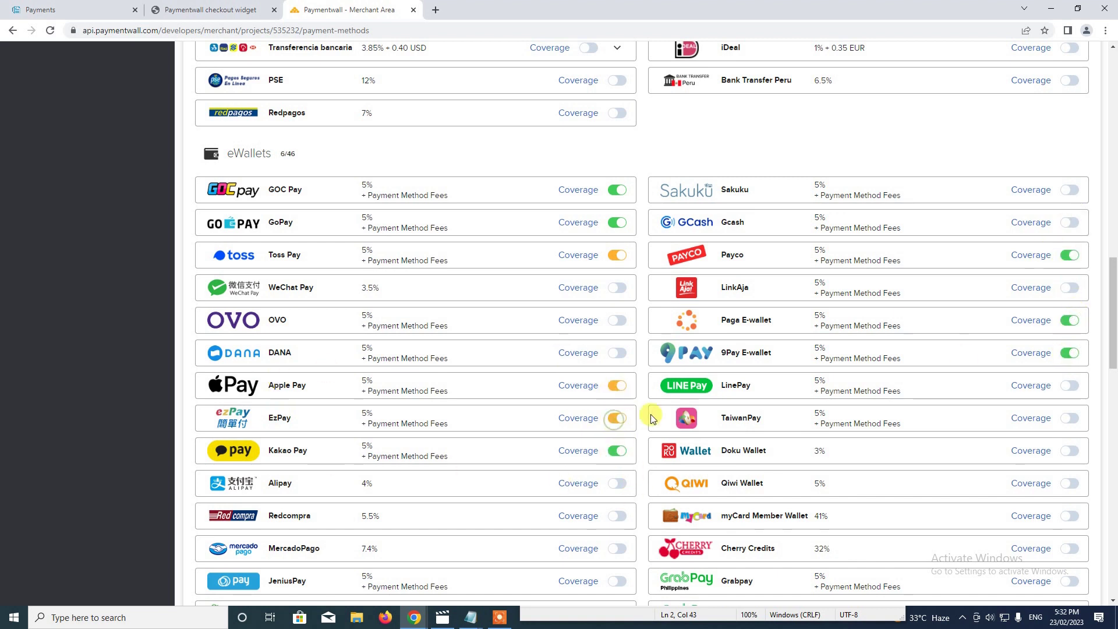
scroll(856, 498, up, 5)
scroll(815, 504, down, 10)
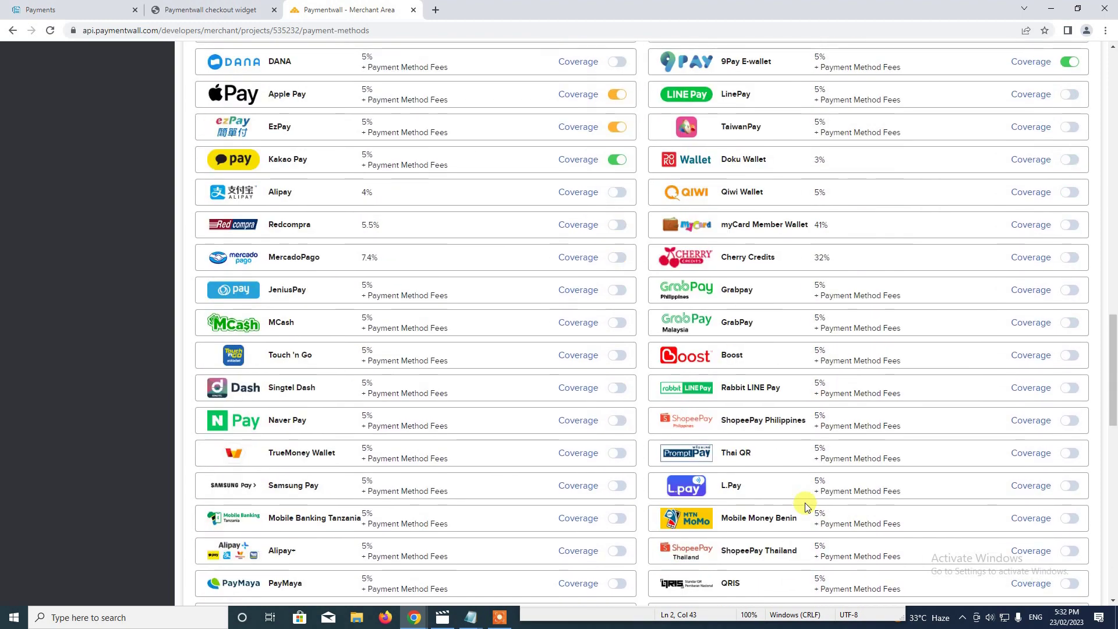
scroll(807, 507, up, 20)
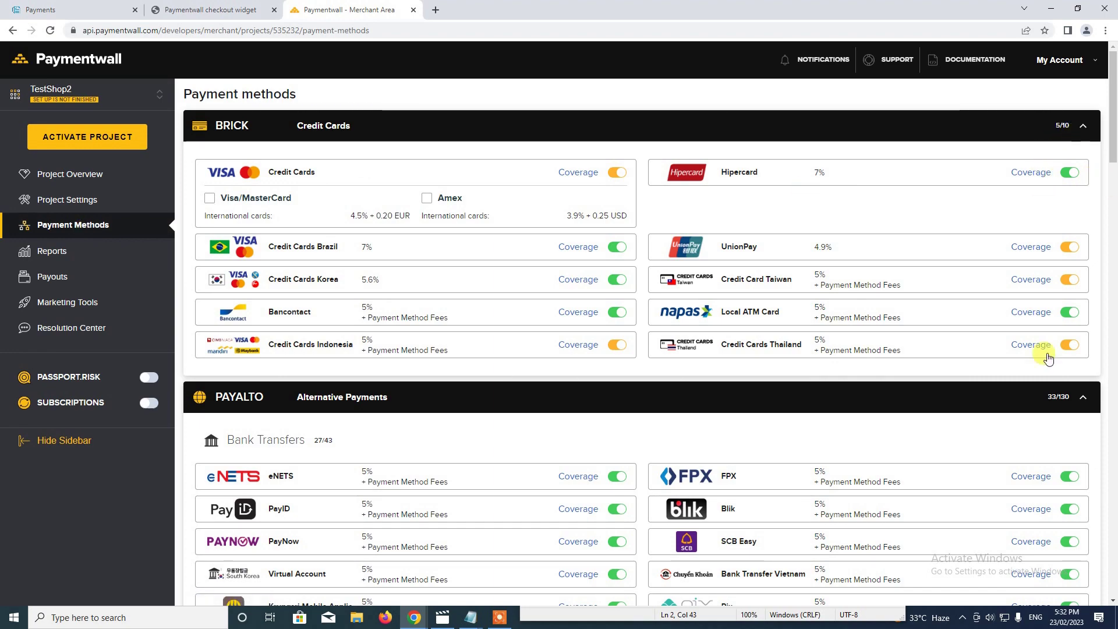
scroll(879, 513, down, 1)
scroll(883, 510, down, 15)
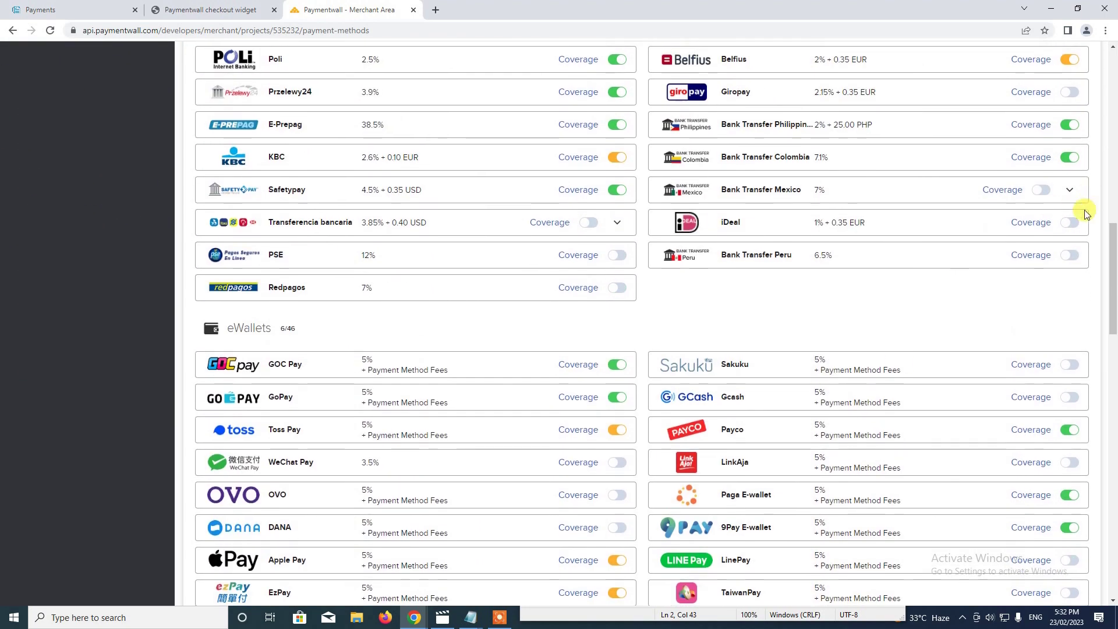
scroll(665, 348, down, 5)
scroll(667, 344, up, 18)
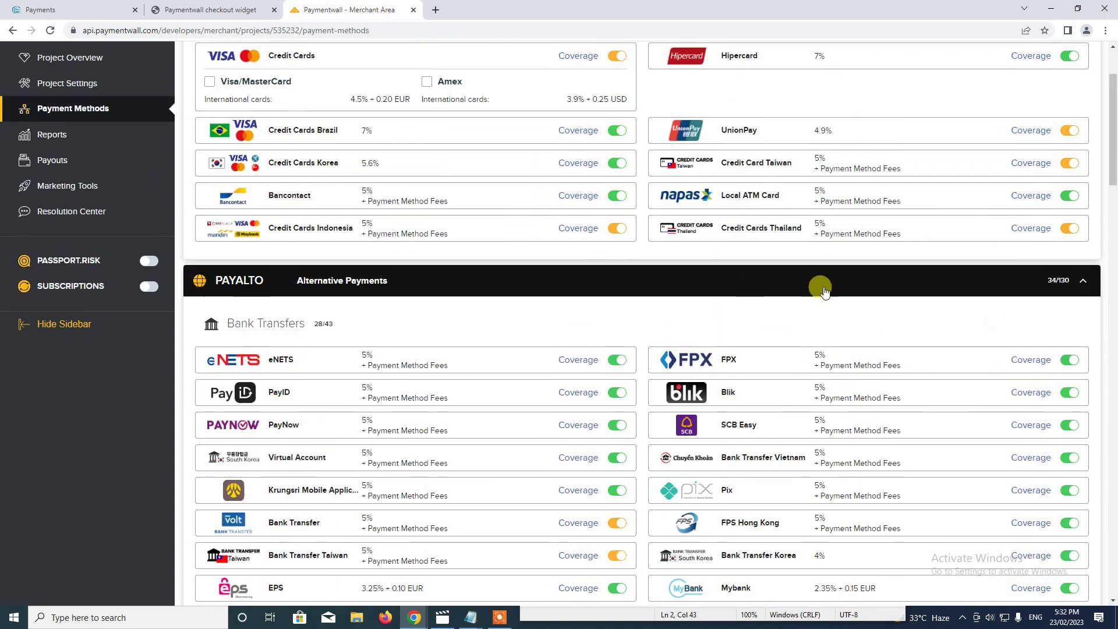
Collapse the PAYALTO and BRICK lists and go back to the store's checkout widget.
click(1081, 280)
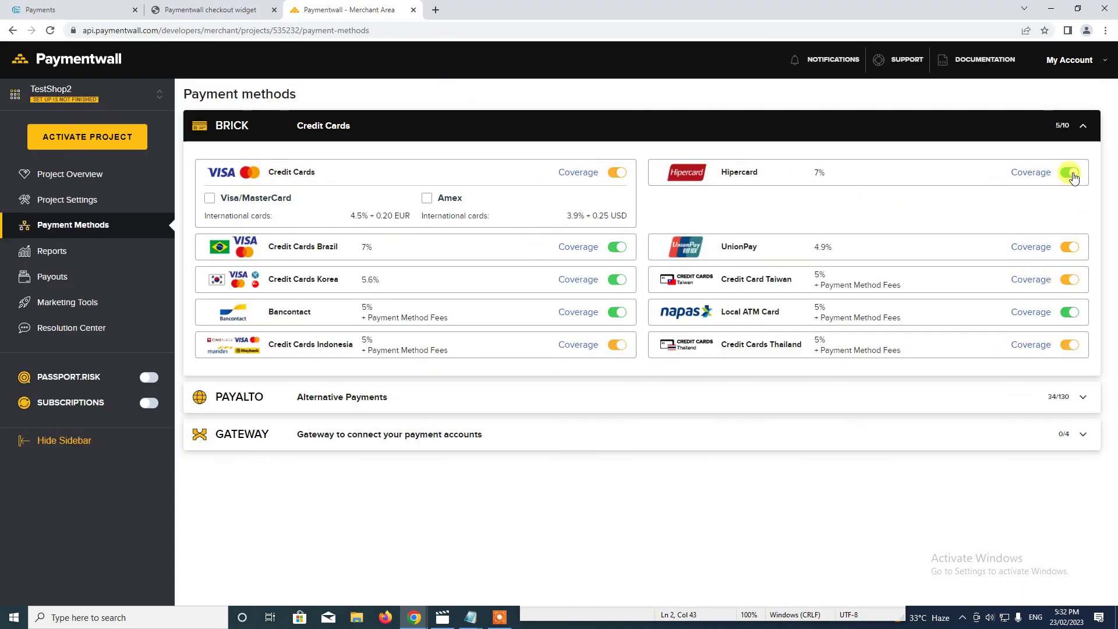
click(1078, 125)
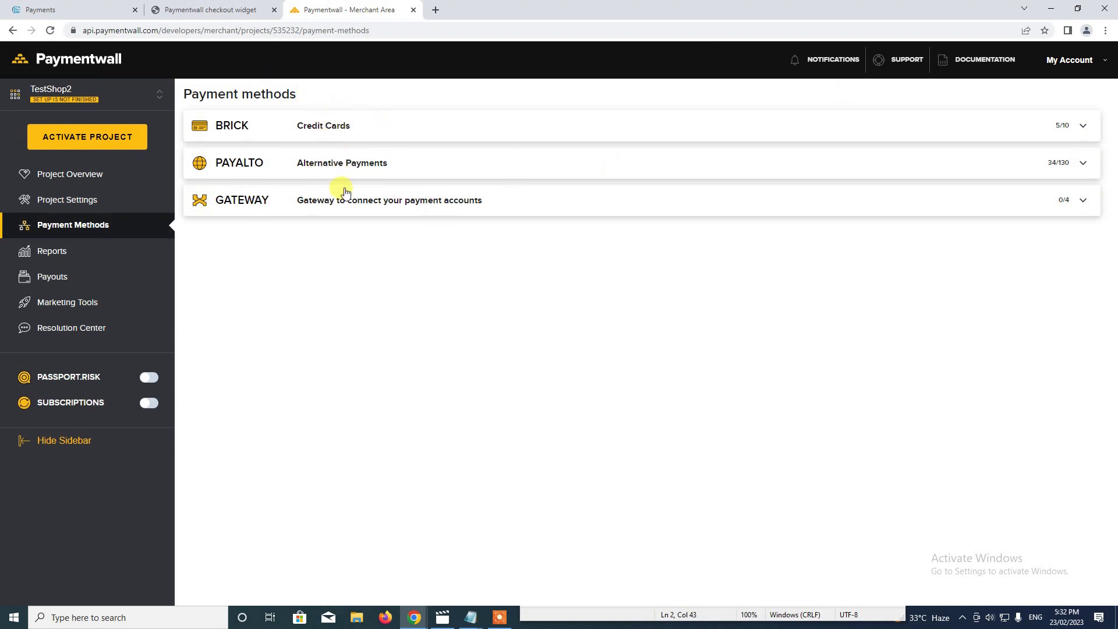
click(1084, 164)
click(1084, 165)
click(244, 4)
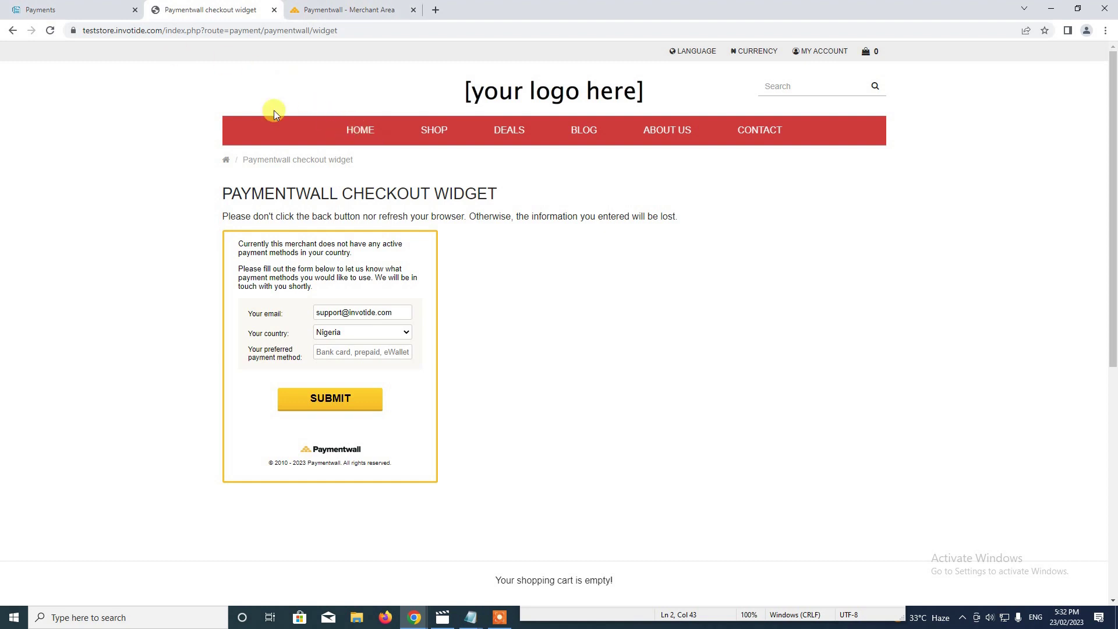
From the store home page, add Product 1 via quick view and proceed to checkout.
click(51, 31)
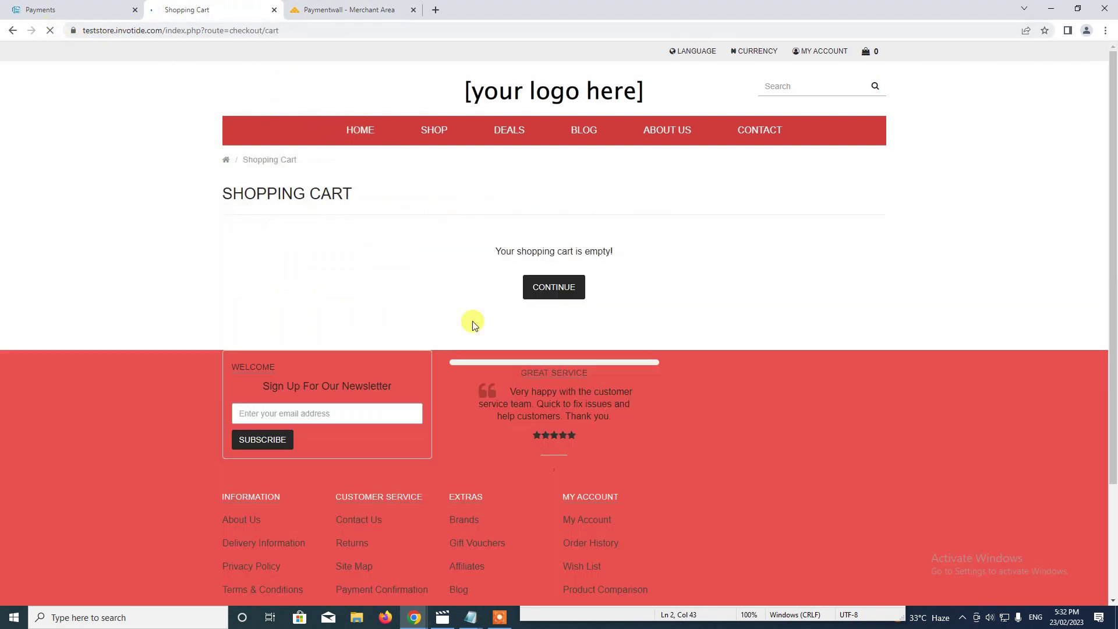
click(550, 288)
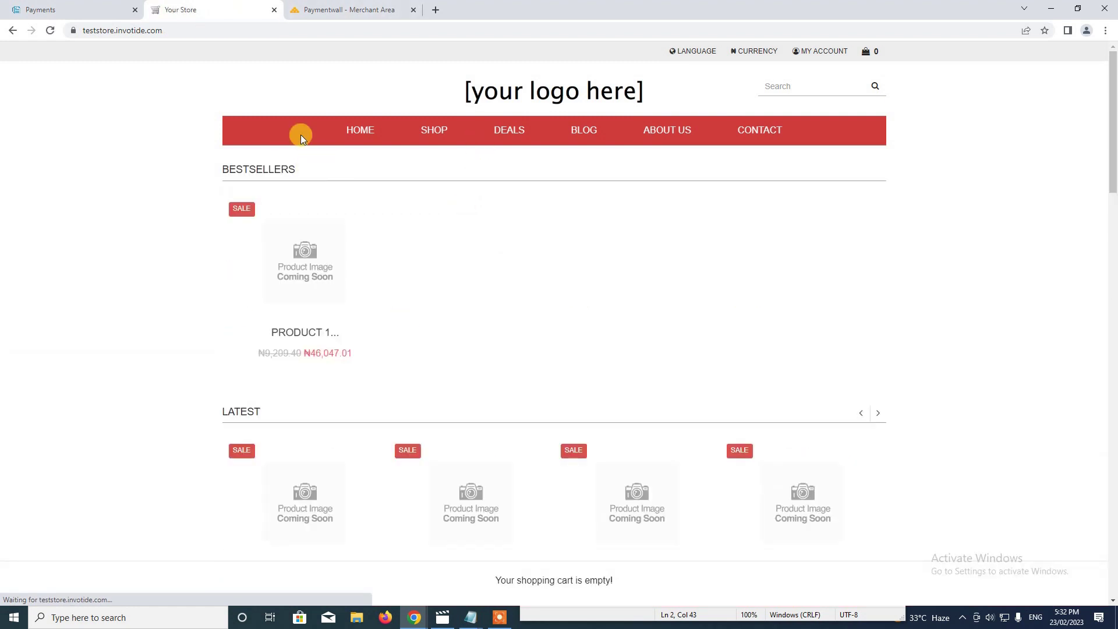
click(315, 293)
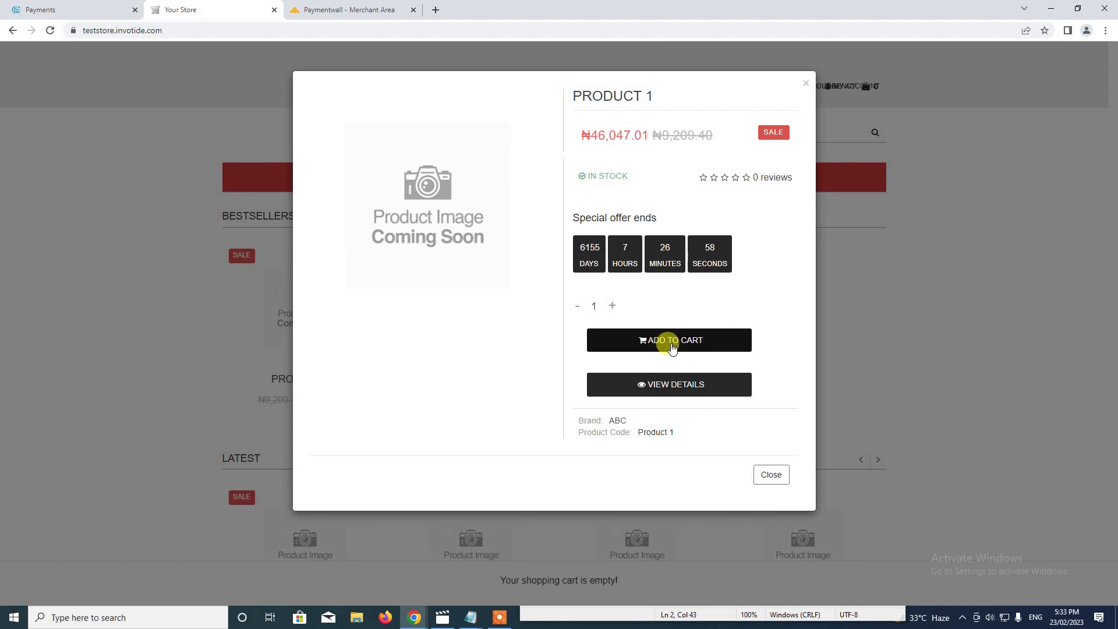
click(671, 344)
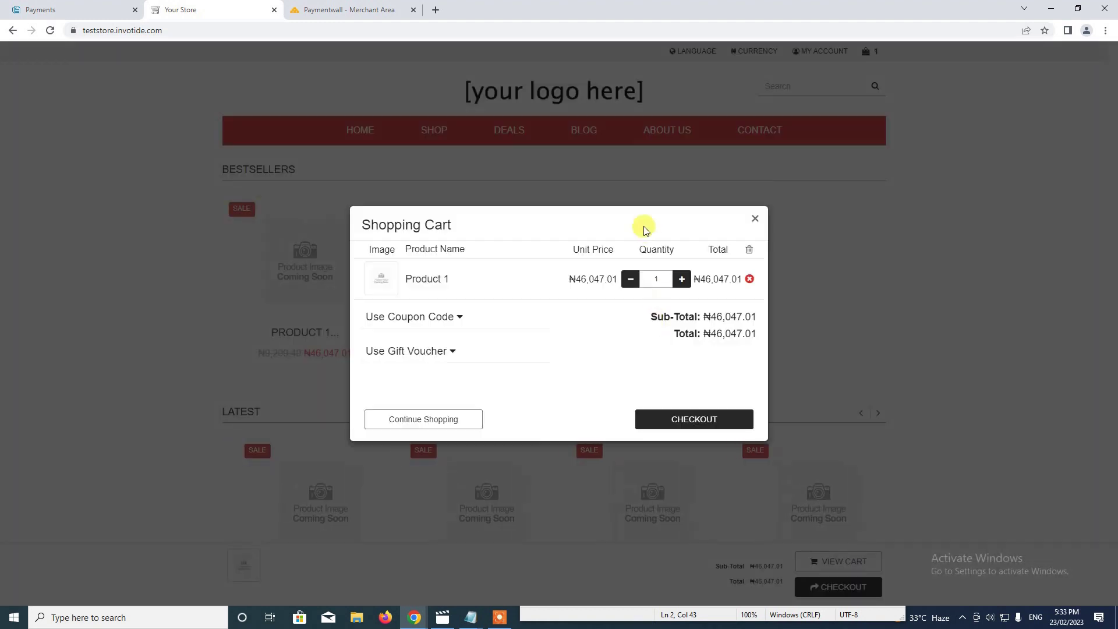
click(696, 419)
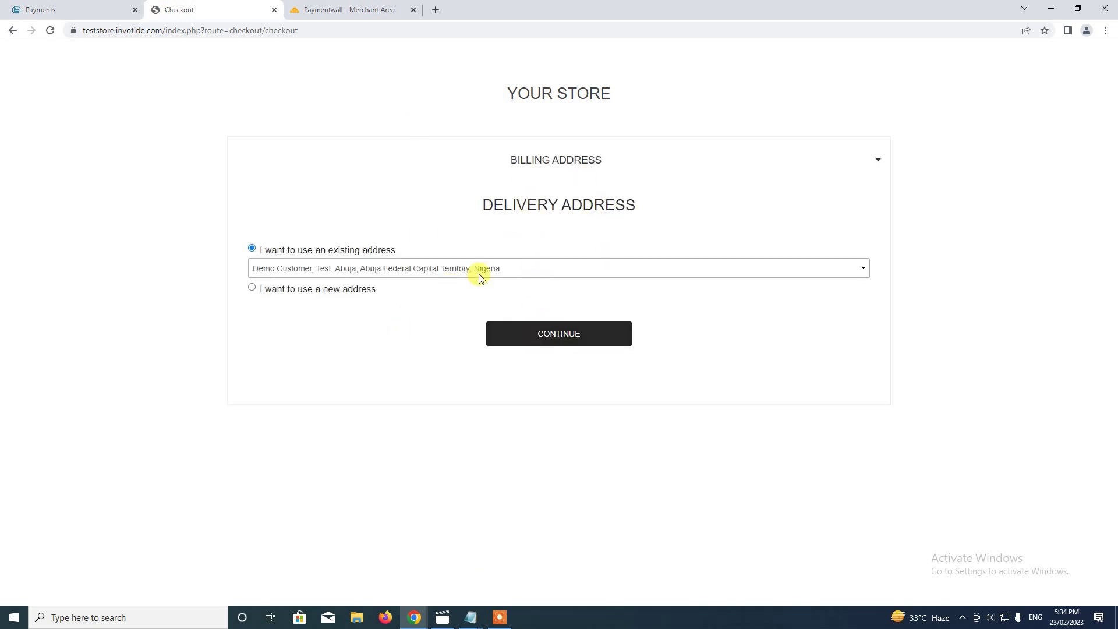
Confirm the saved address and Location 1 delivery, select Pay with Paymentwall, and pay.
click(542, 333)
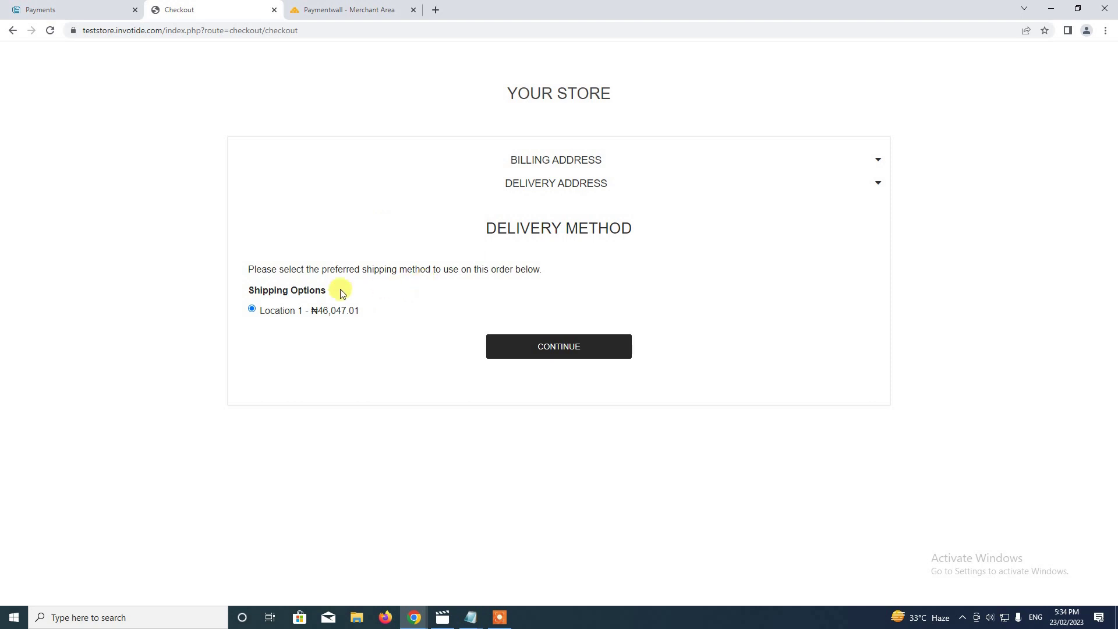
click(556, 347)
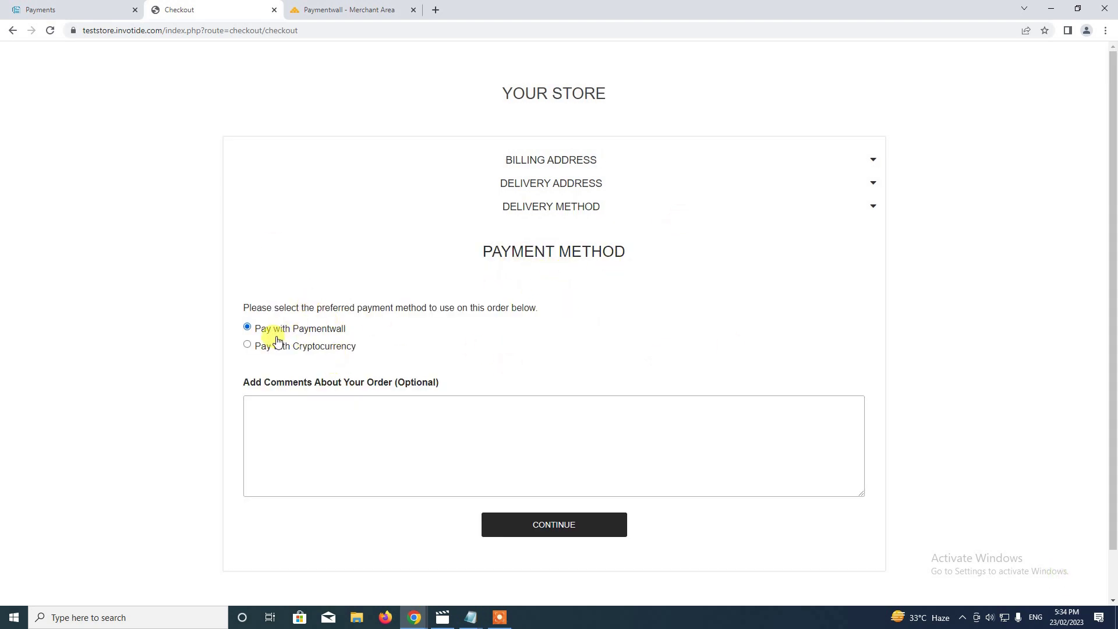
click(252, 329)
click(572, 533)
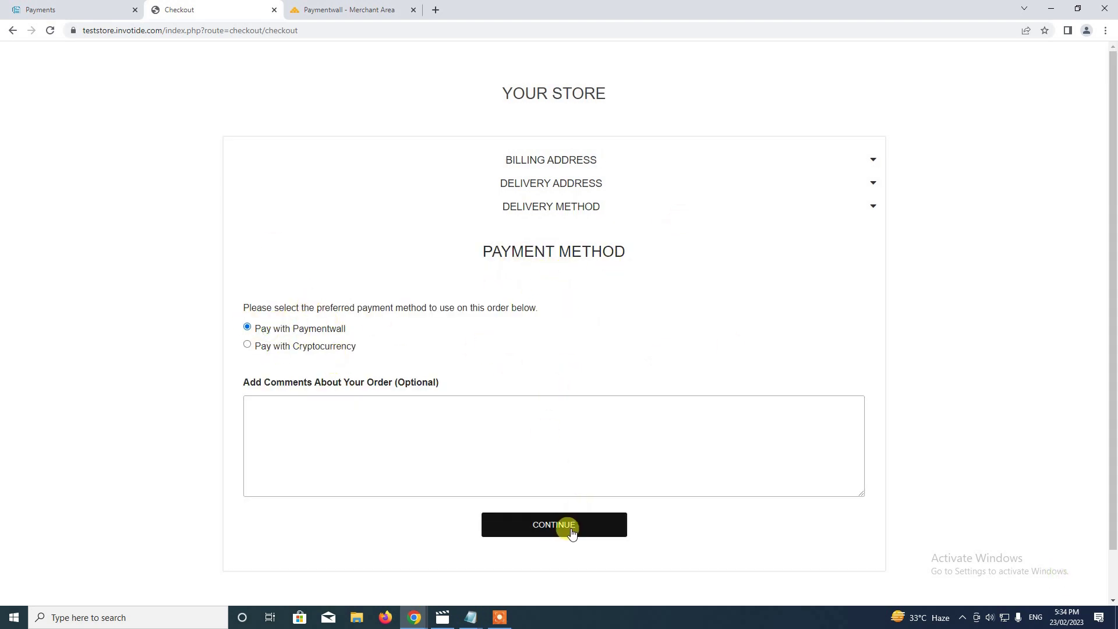
scroll(631, 320, down, 2)
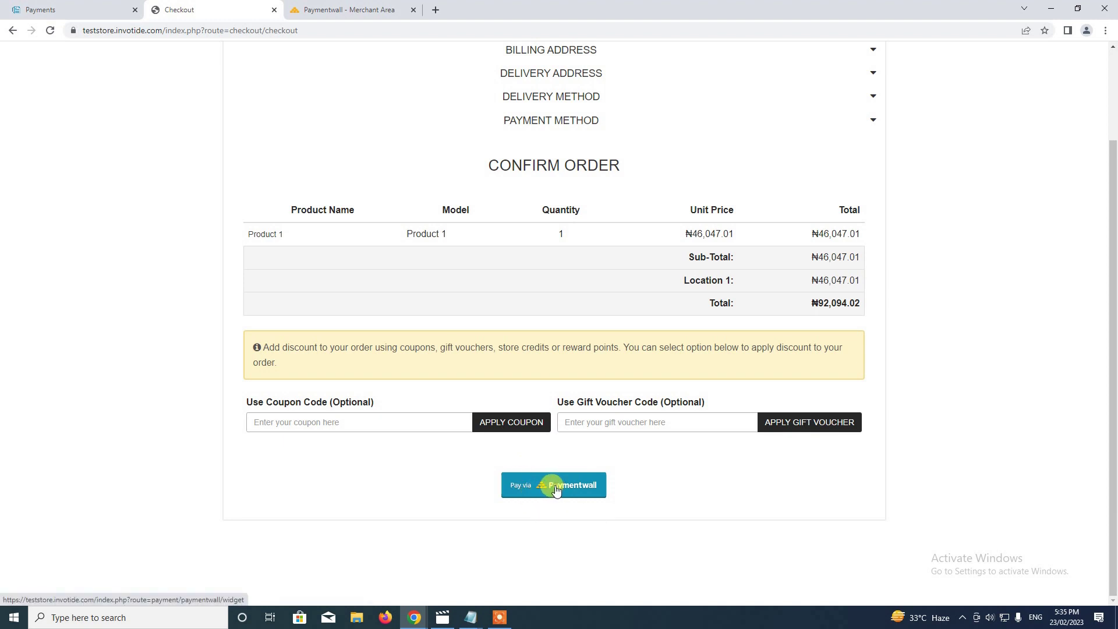
click(556, 491)
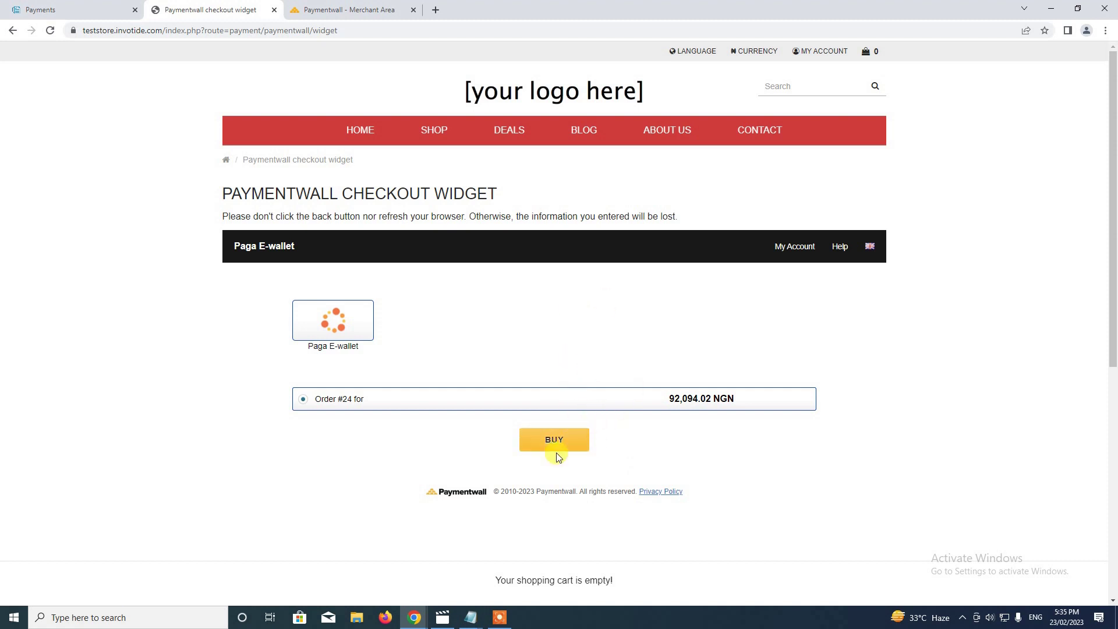
Close the Paymentwall checkout widget page.
click(274, 10)
Leave the checkout widget for the admin Dashboard, where order 24 shows Incomplete at ₦92,094.02.
click(87, 10)
mouse_move(27, 140)
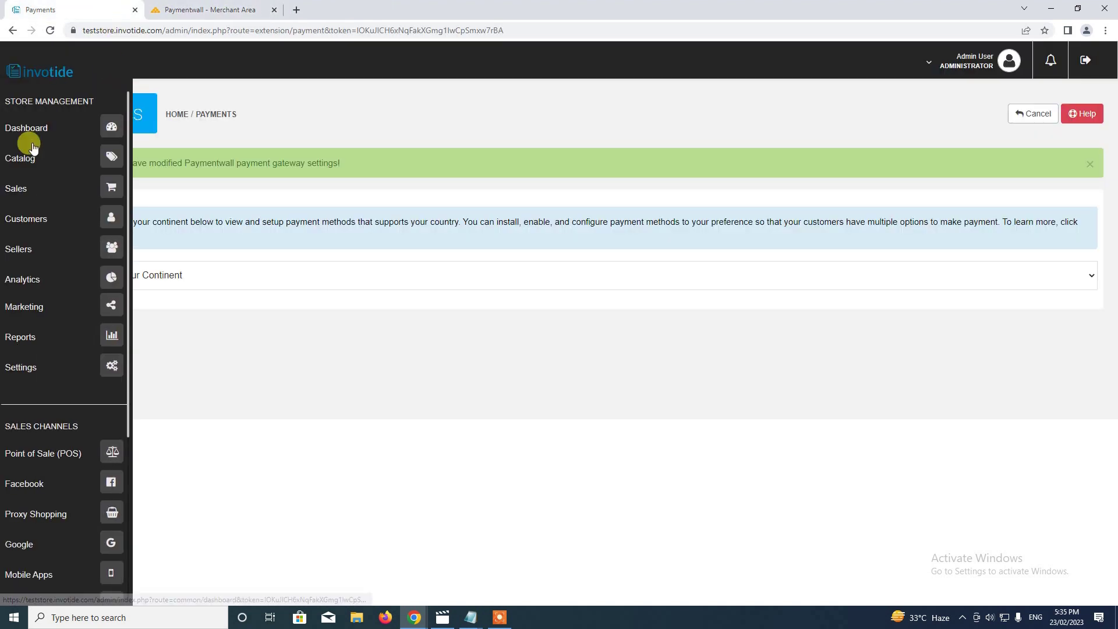
click(114, 130)
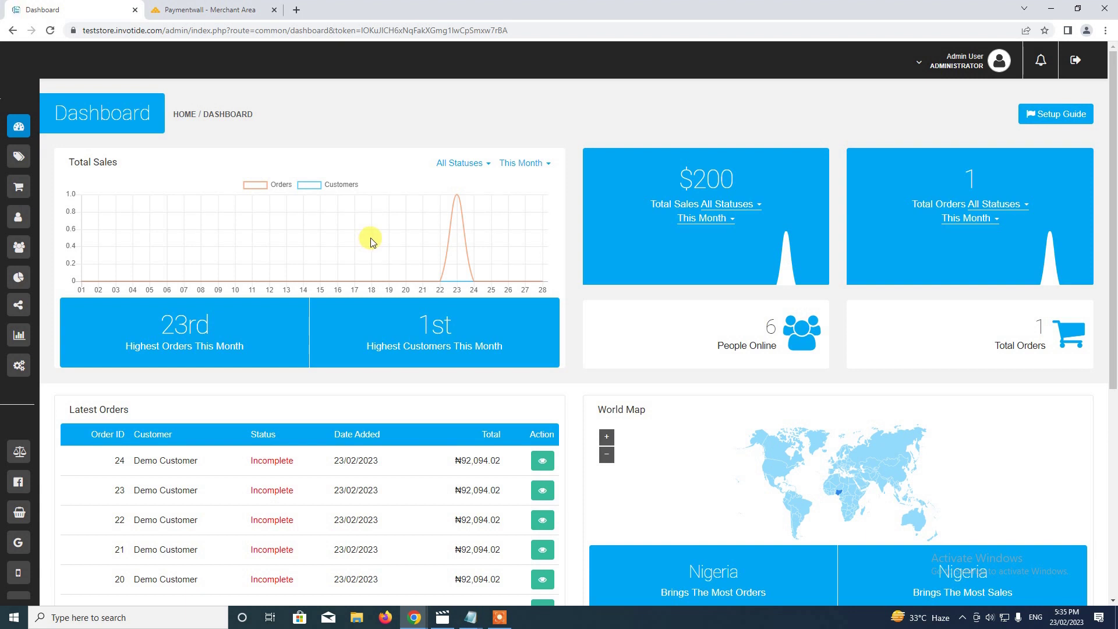
click(500, 617)
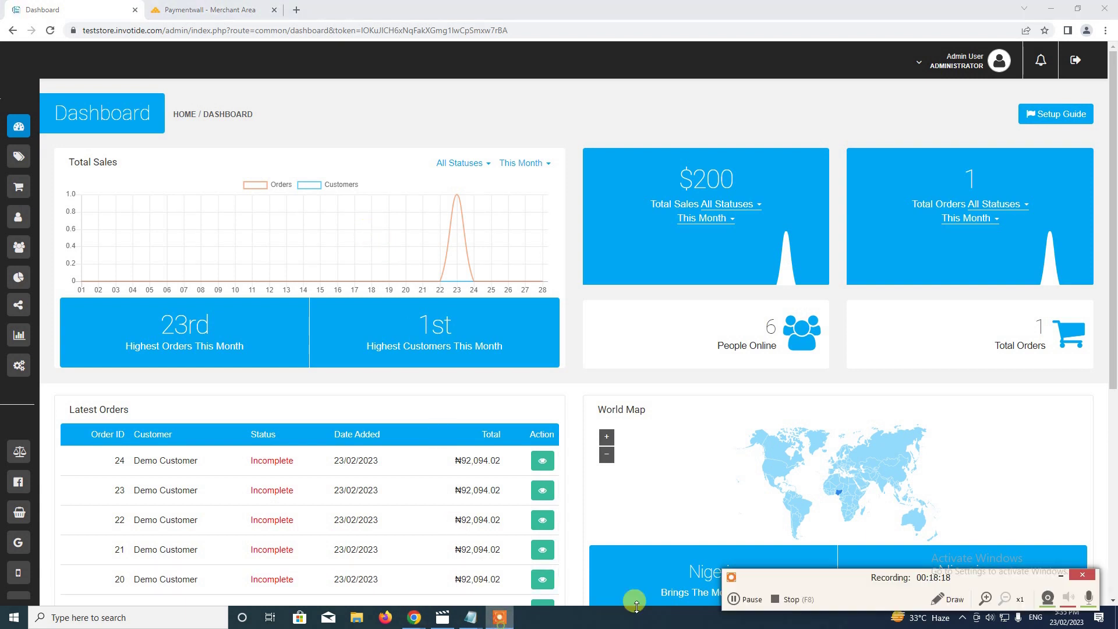